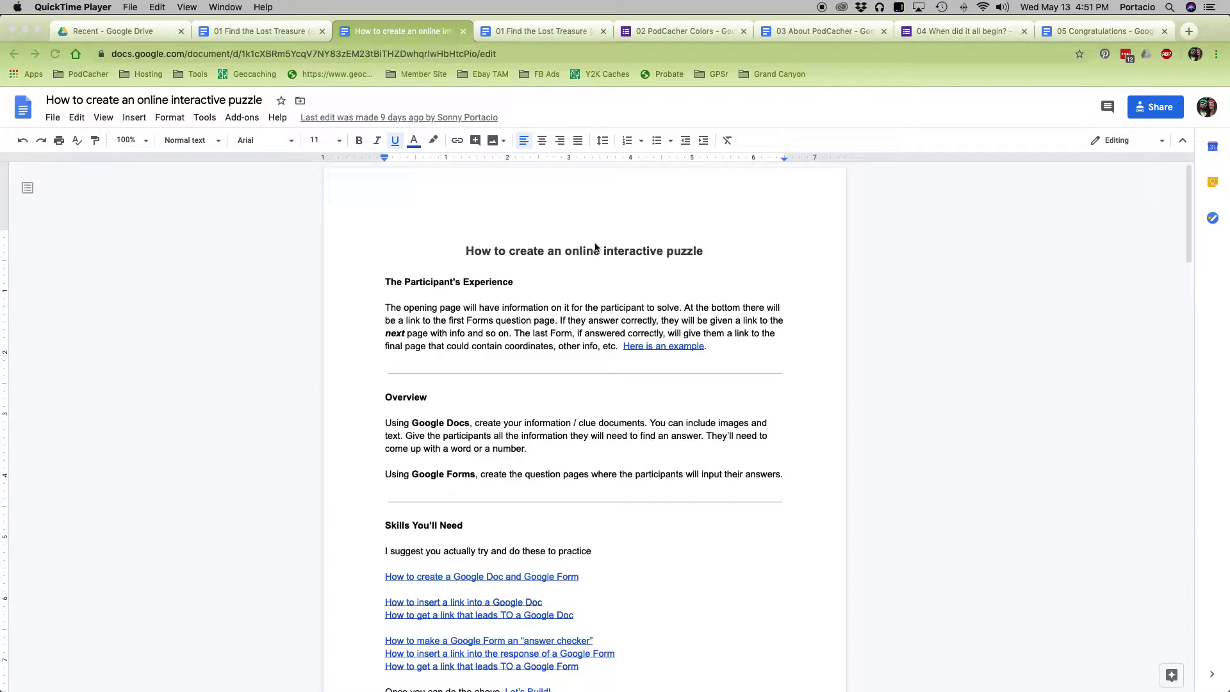
- Skim the "How to create an online interactive puzzle" guide through to the "Let's Build!" section and return to its beginning
scroll(597, 256, down, 15)
scroll(597, 258, down, 20)
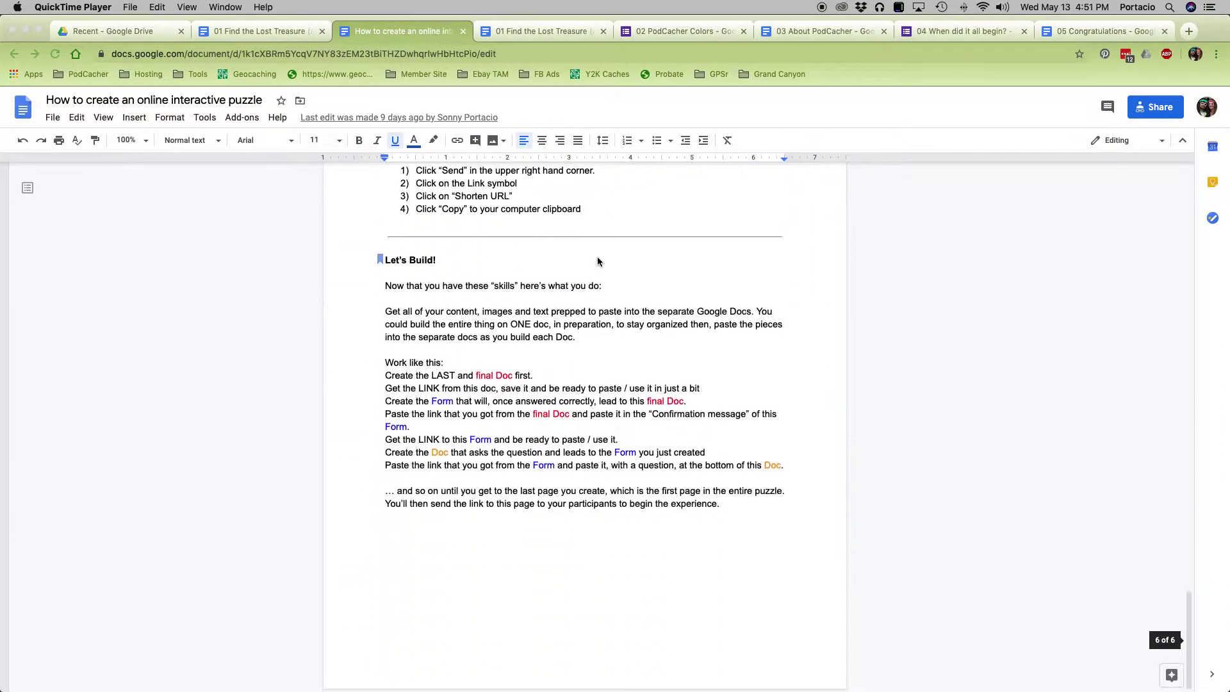
scroll(597, 261, up, 15)
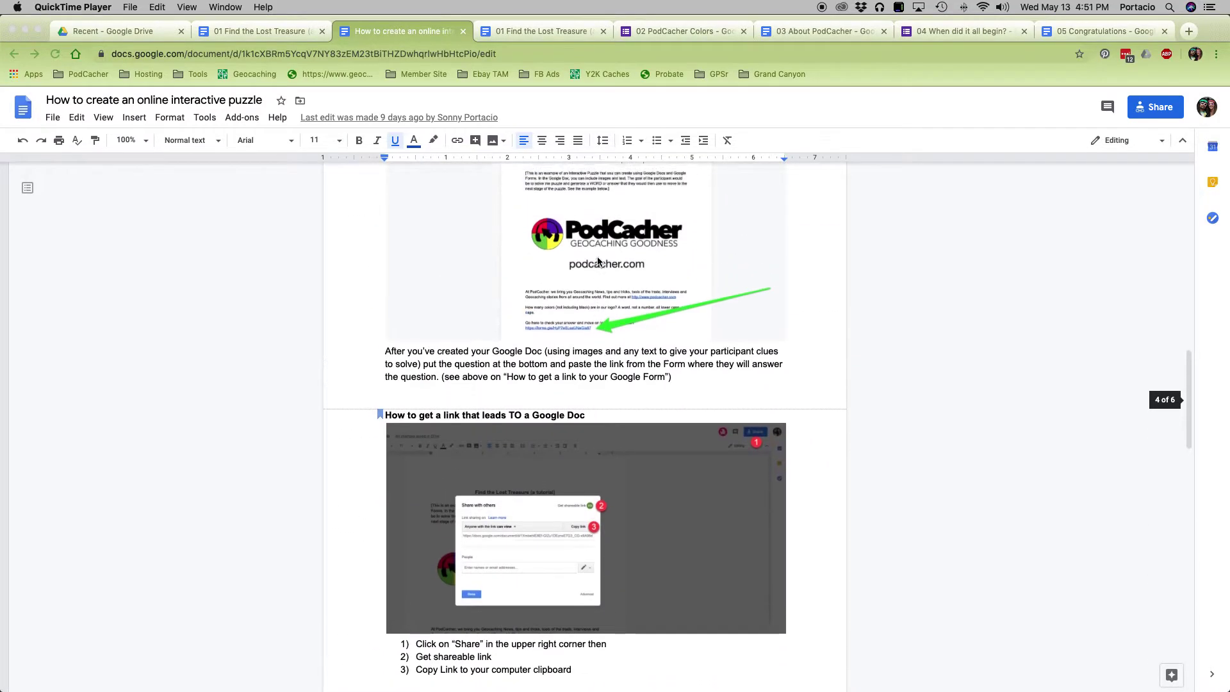
scroll(598, 261, up, 20)
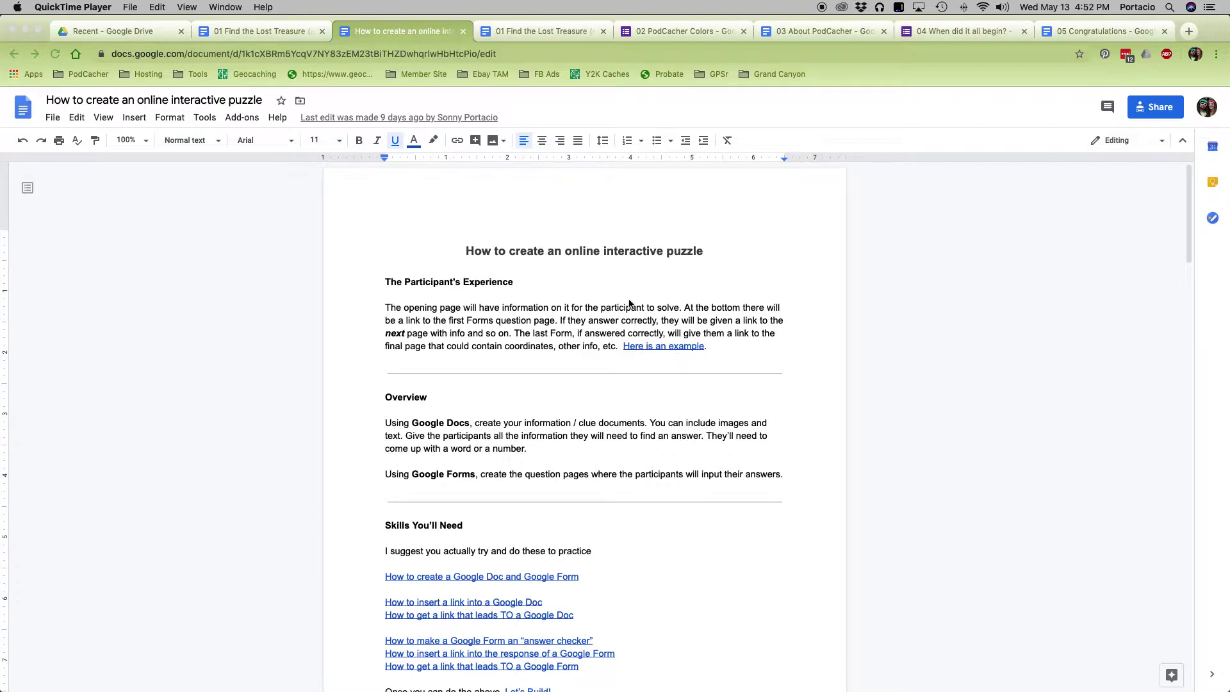
- Review the "01 Find the Lost Treasure (a tutorial)" document and open the answer form linked below its logo color question
click(265, 29)
scroll(608, 365, down, 1)
scroll(608, 365, up, 5)
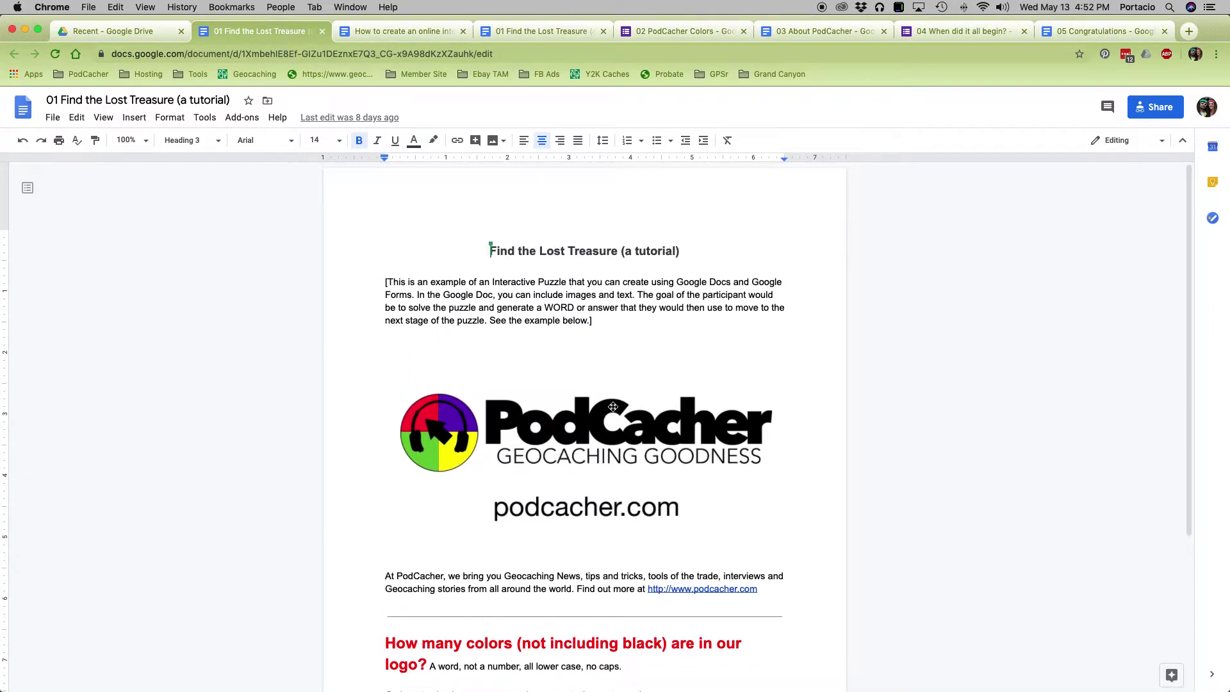
scroll(613, 407, down, 3)
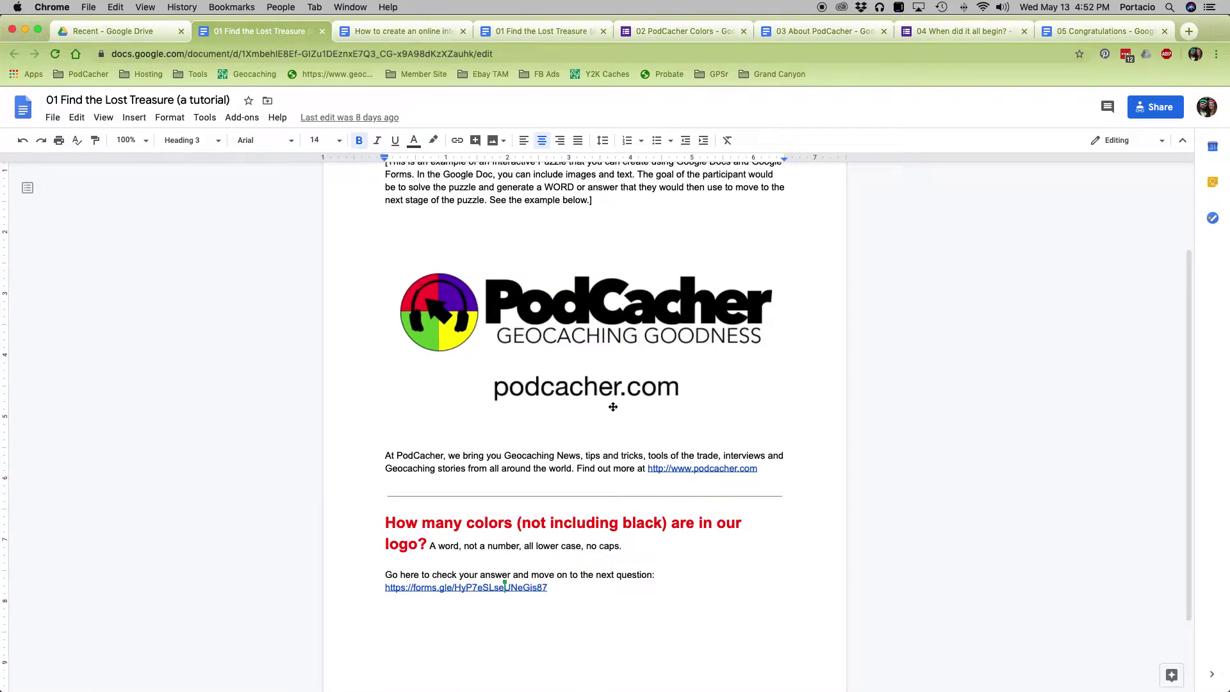
scroll(613, 406, down, 1)
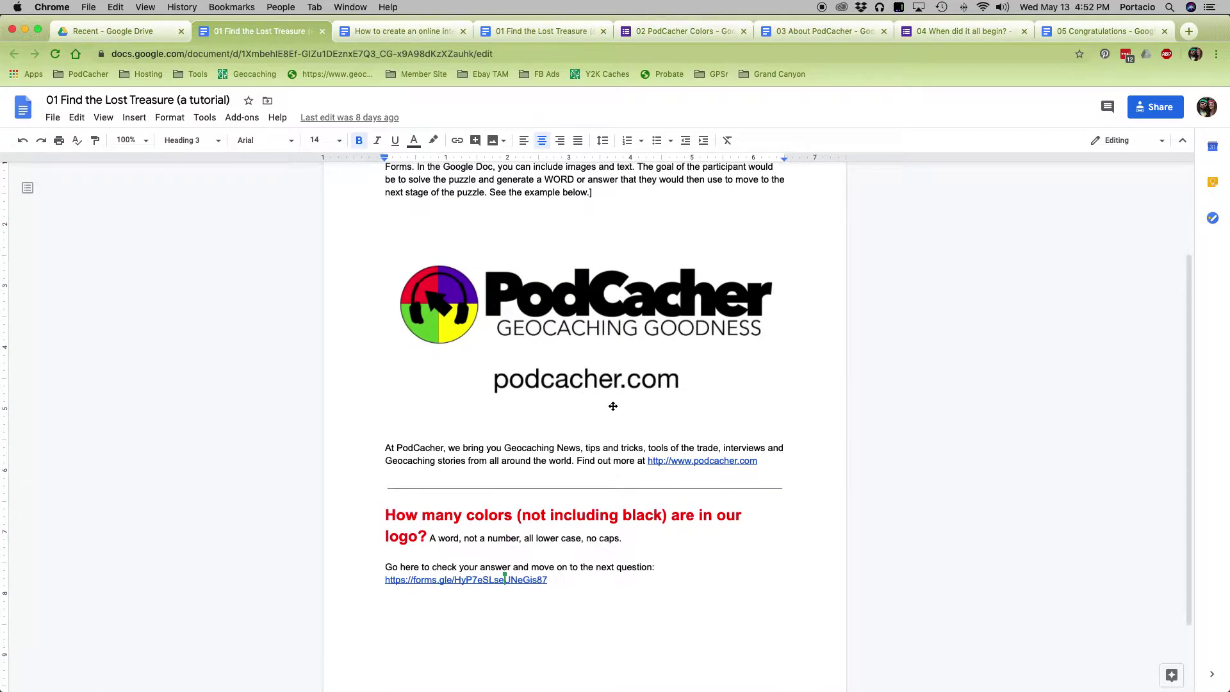
scroll(614, 406, down, 2)
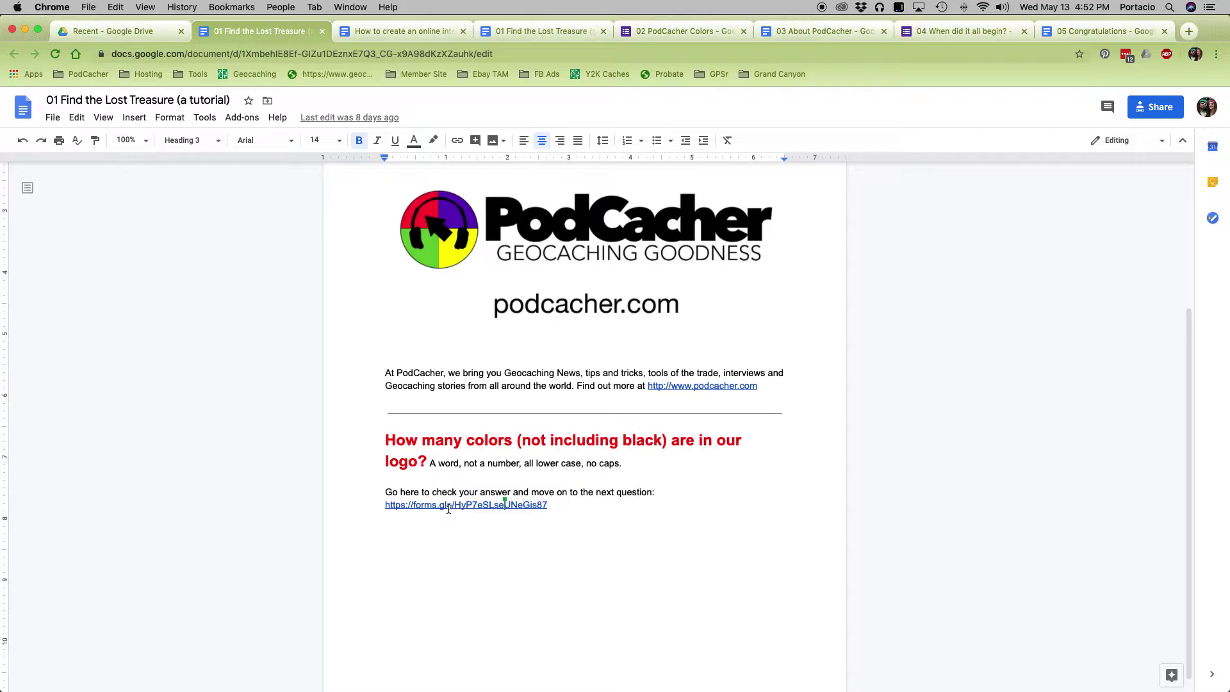
click(488, 506)
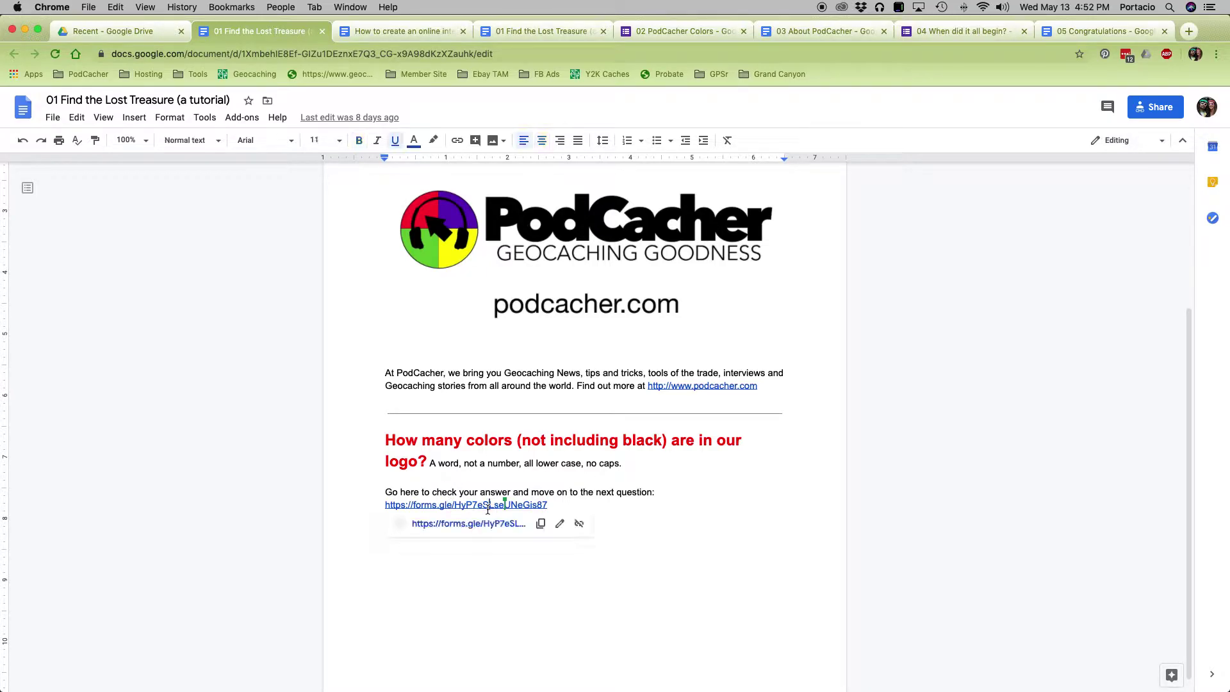
click(490, 523)
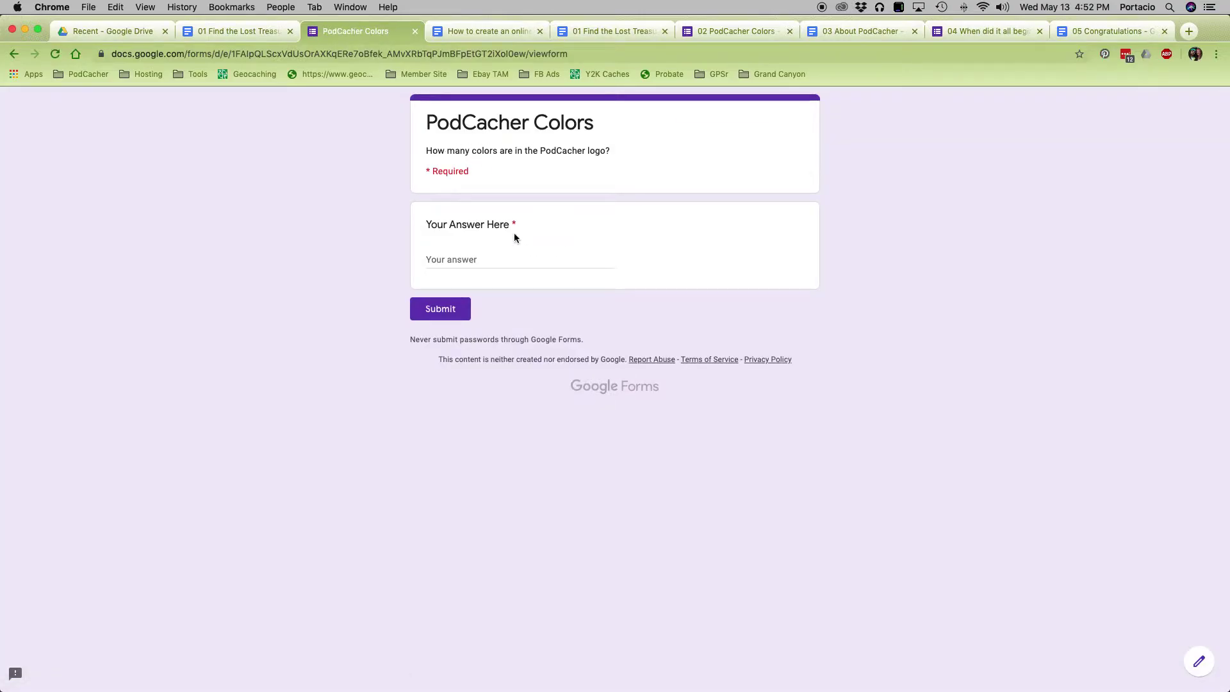
click(483, 260)
- Return to the puzzle guide and review the "Skills You'll Need" list and the section on creating a Google Doc and Google Form
click(480, 32)
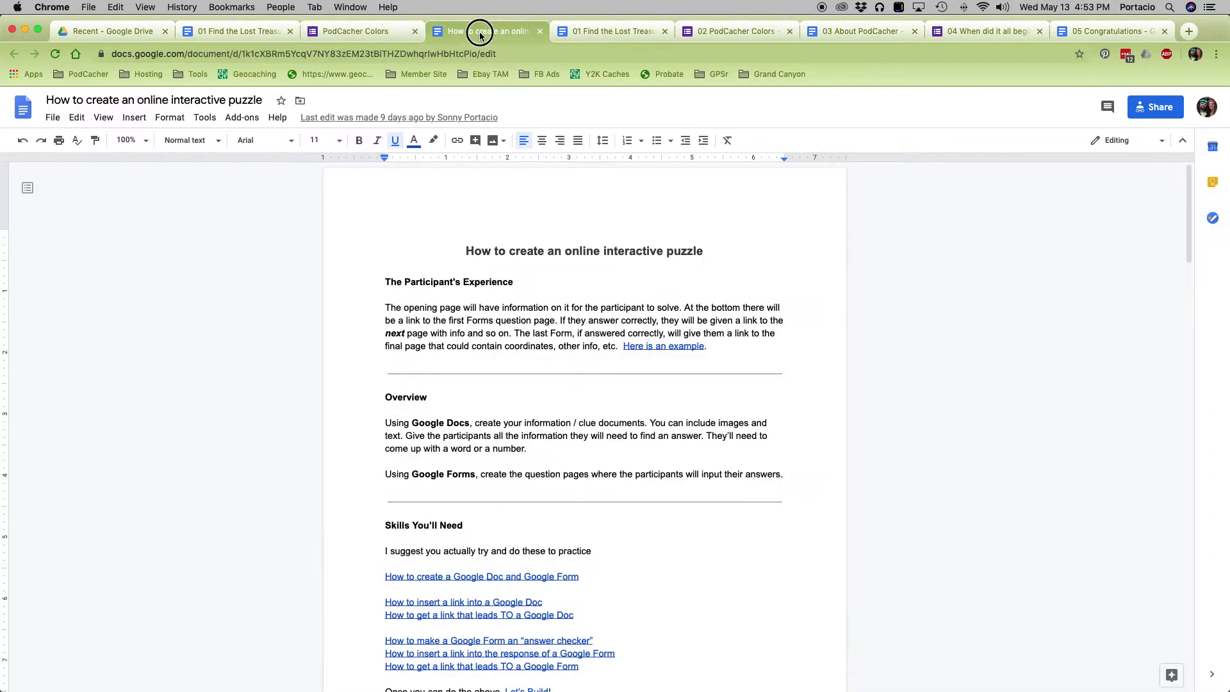
scroll(591, 373, down, 3)
scroll(591, 374, down, 3)
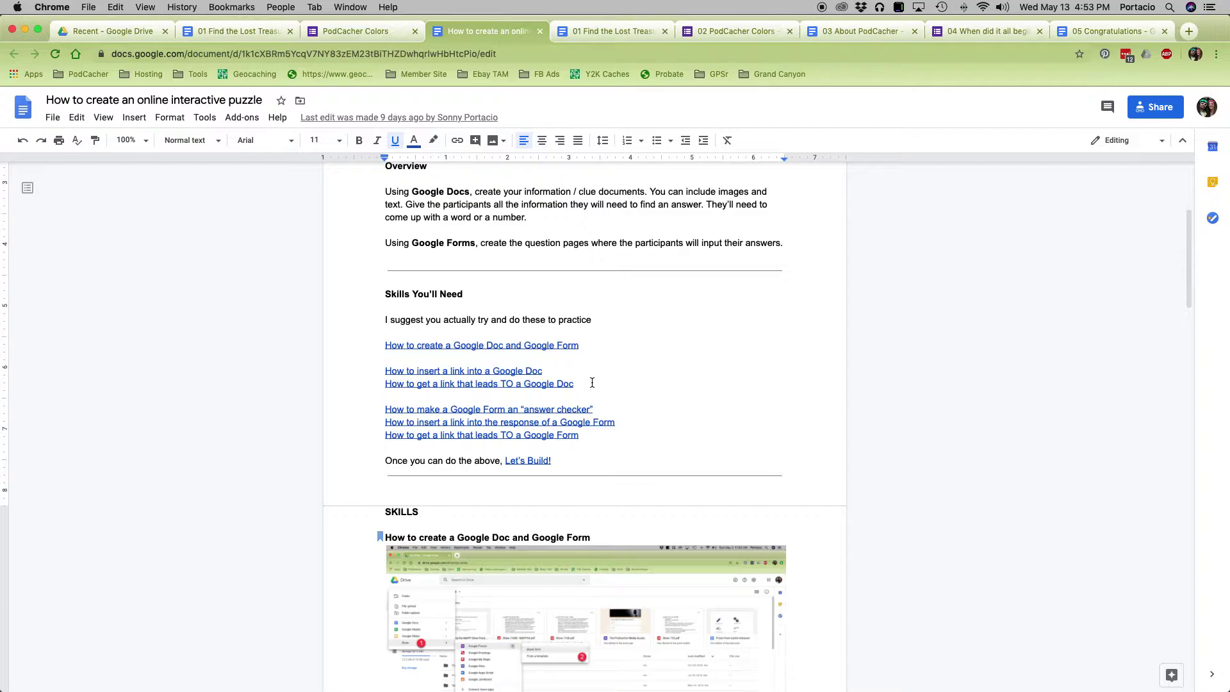
scroll(592, 382, down, 2)
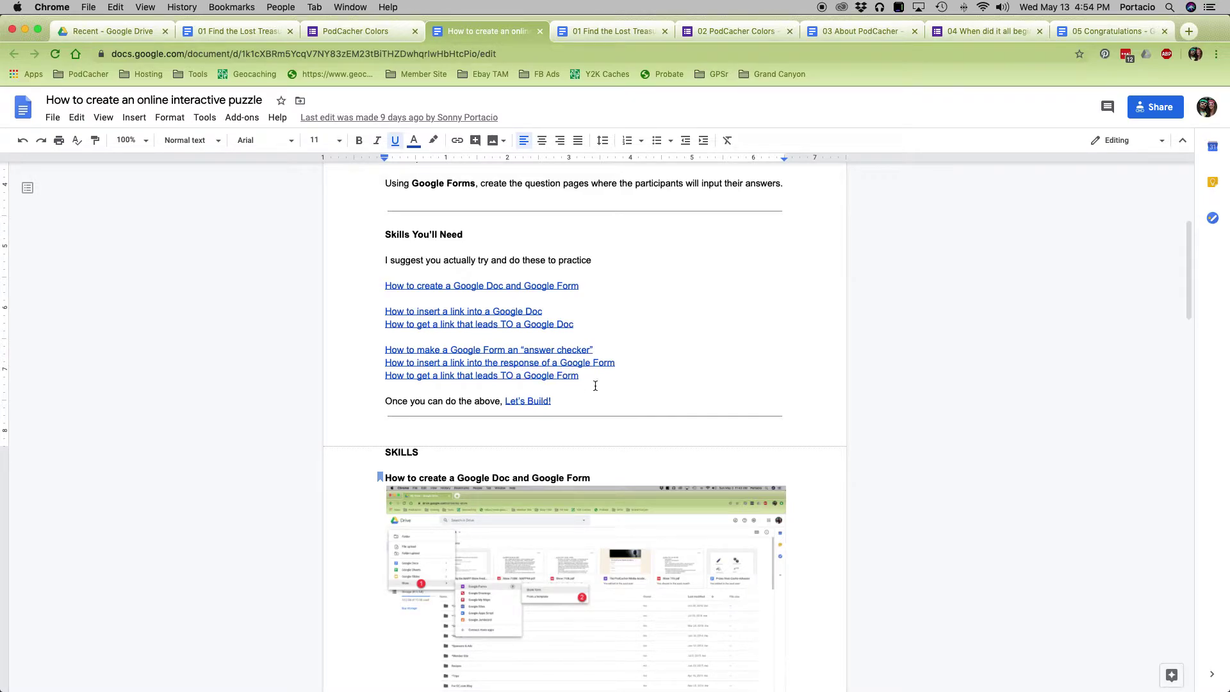
scroll(614, 380, down, 5)
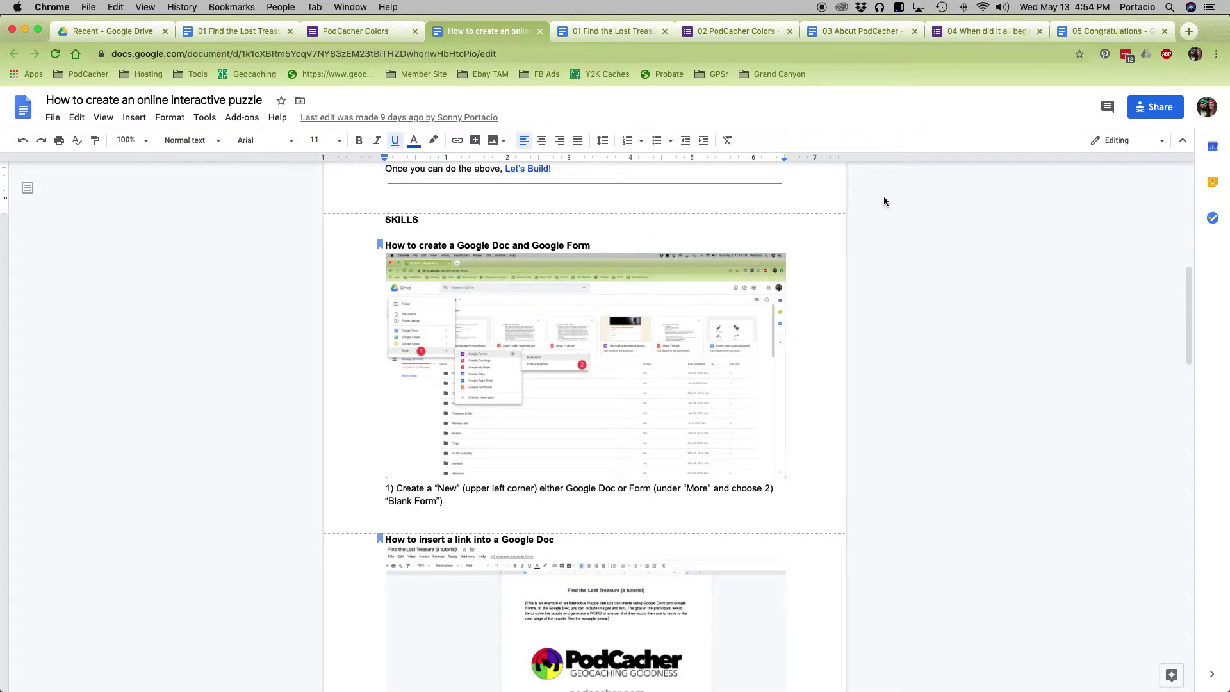
- Switch to Google Drive and show the file types available for a new item, including Google Docs
click(96, 30)
click(55, 155)
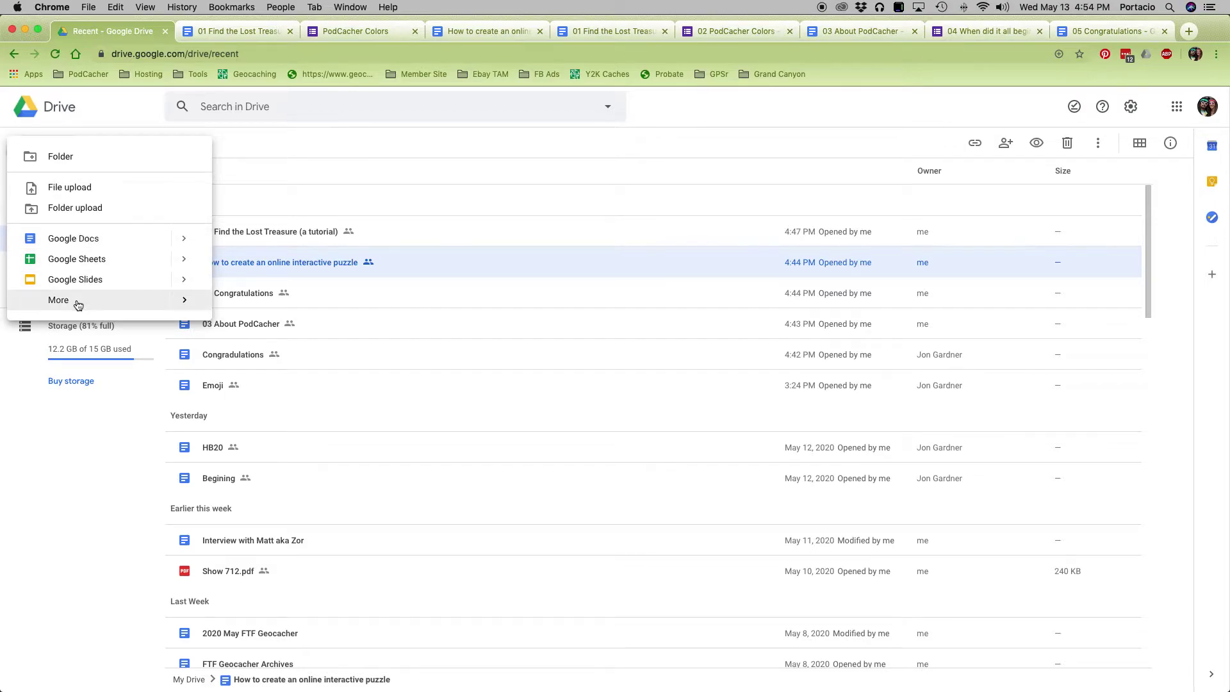
mouse_move(77, 305)
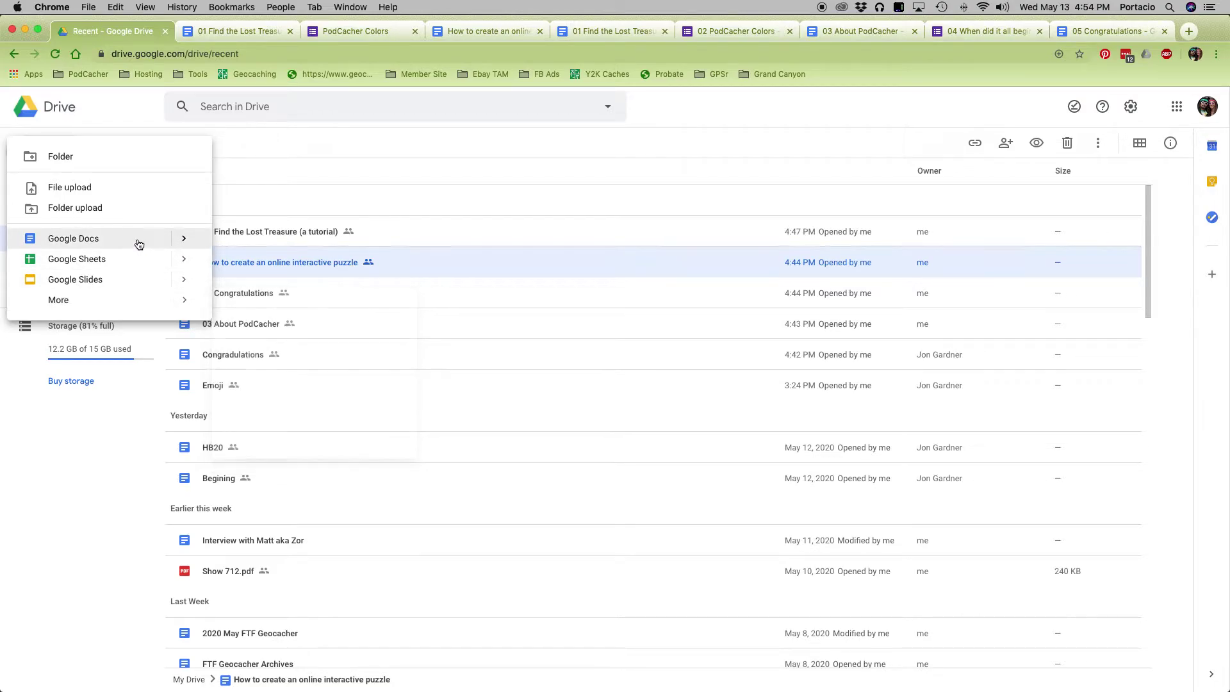
- Go back to the puzzle guide and review the section "How to insert a link into a Google Doc"
click(461, 30)
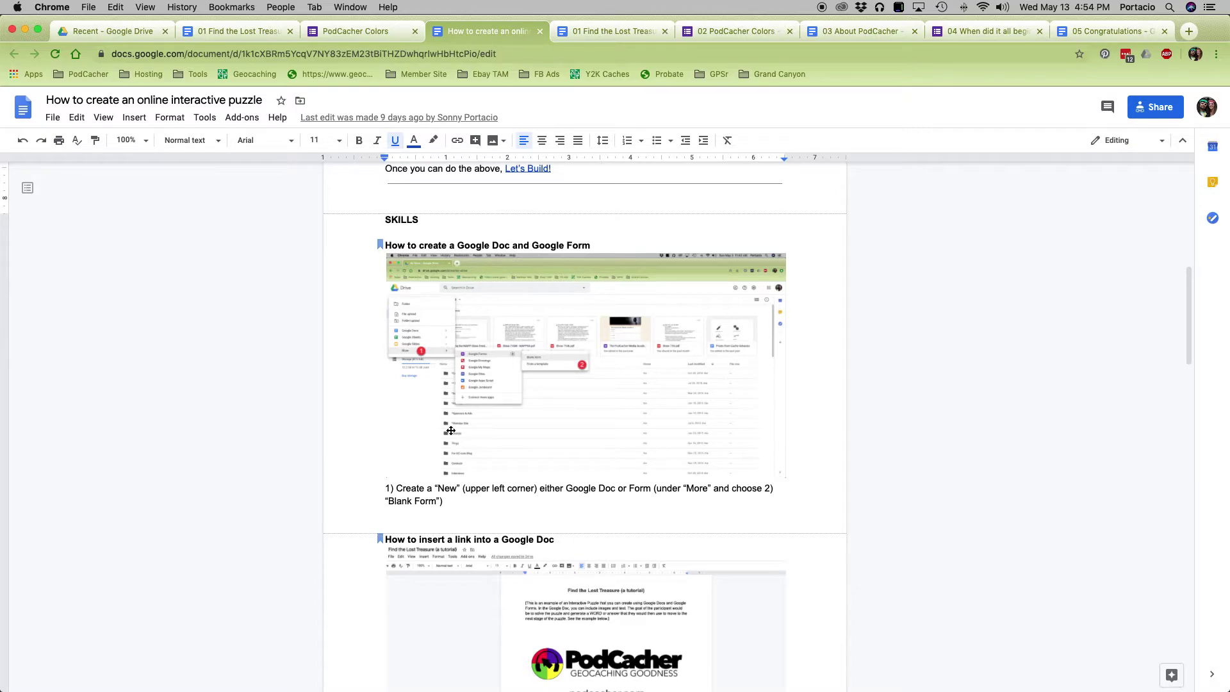
scroll(488, 332, down, 1)
scroll(487, 332, down, 5)
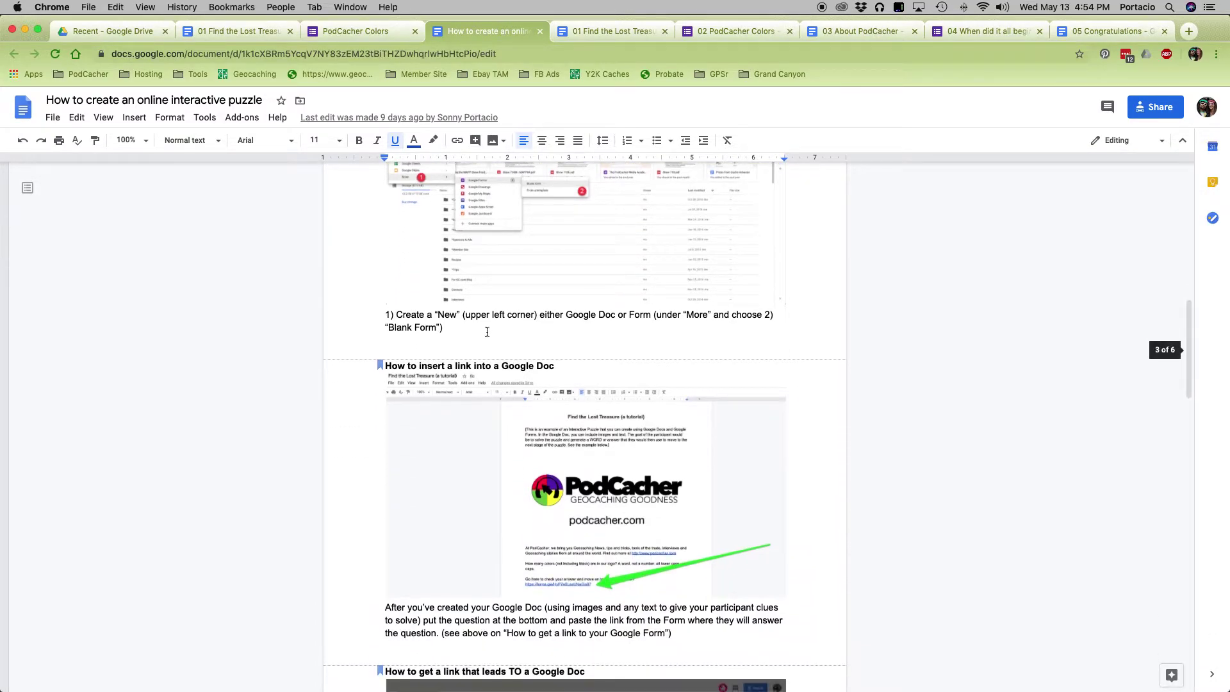
scroll(487, 332, down, 1)
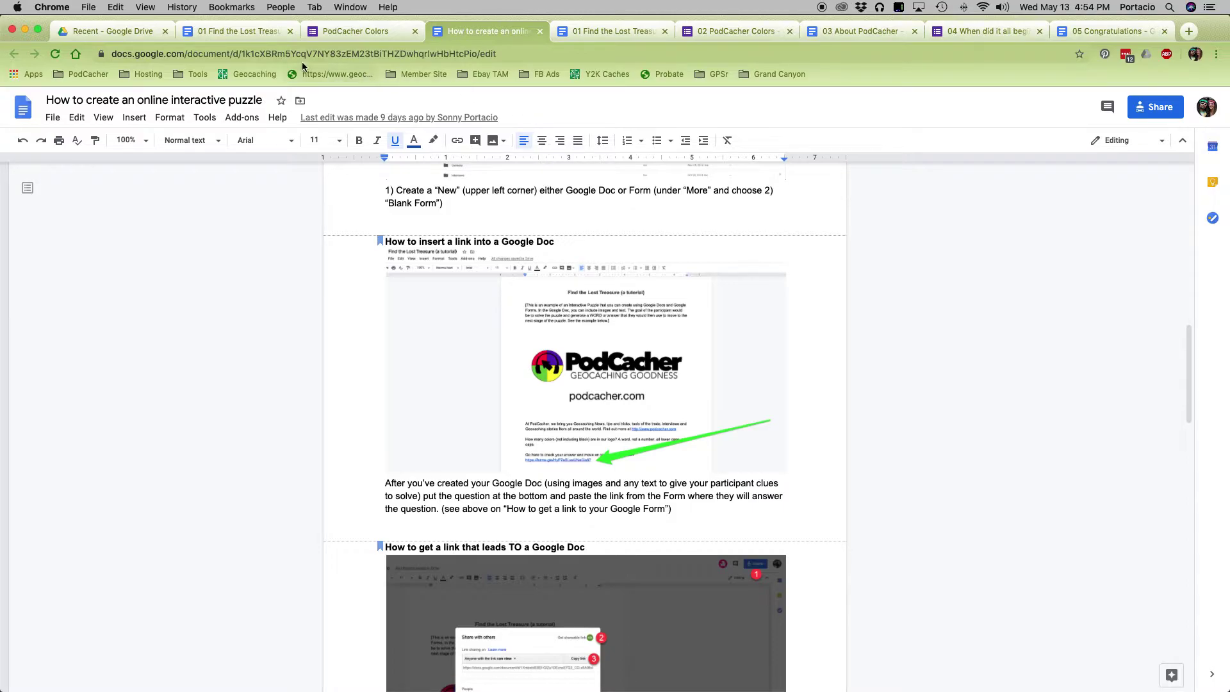
- In the Find the Lost Treasure document, start a link on "move on to the next question" and dismiss it without an address
click(599, 32)
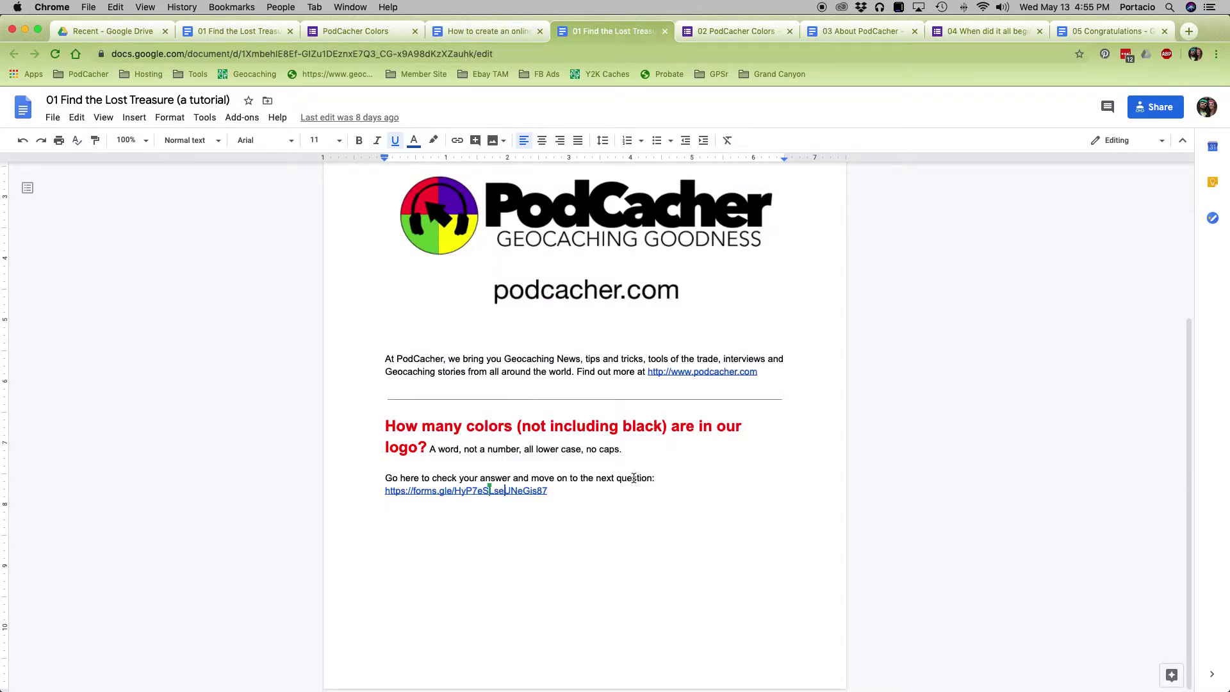
drag(634, 479, 556, 481)
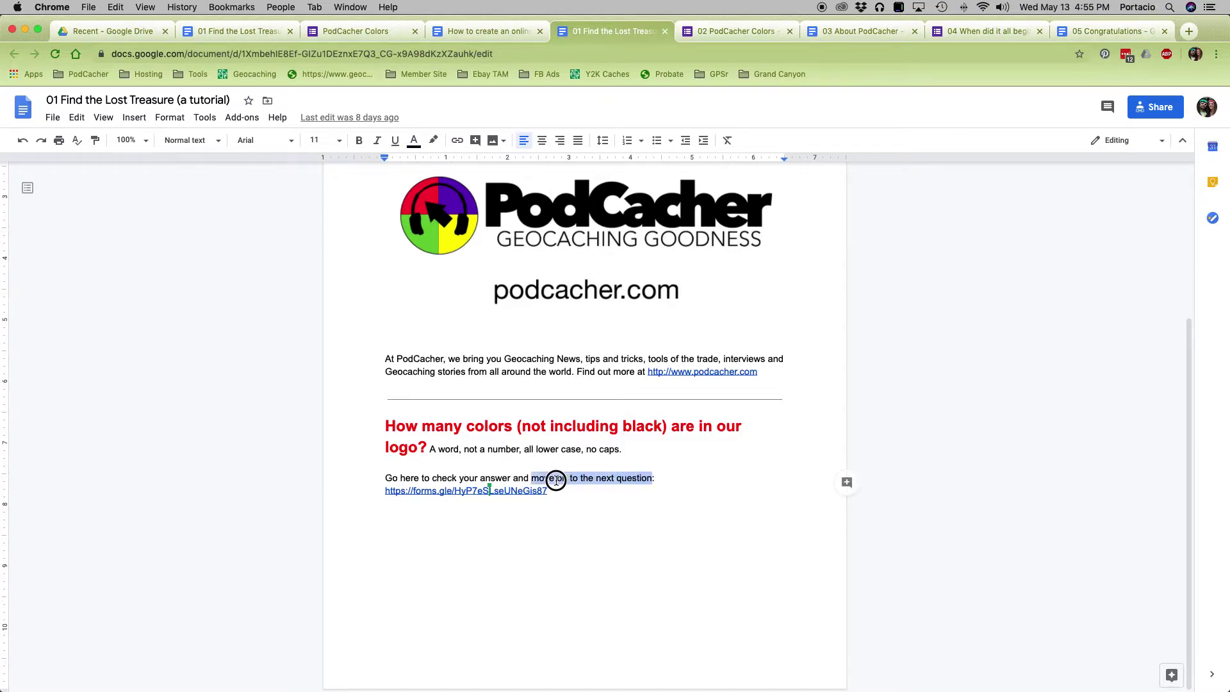
click(457, 142)
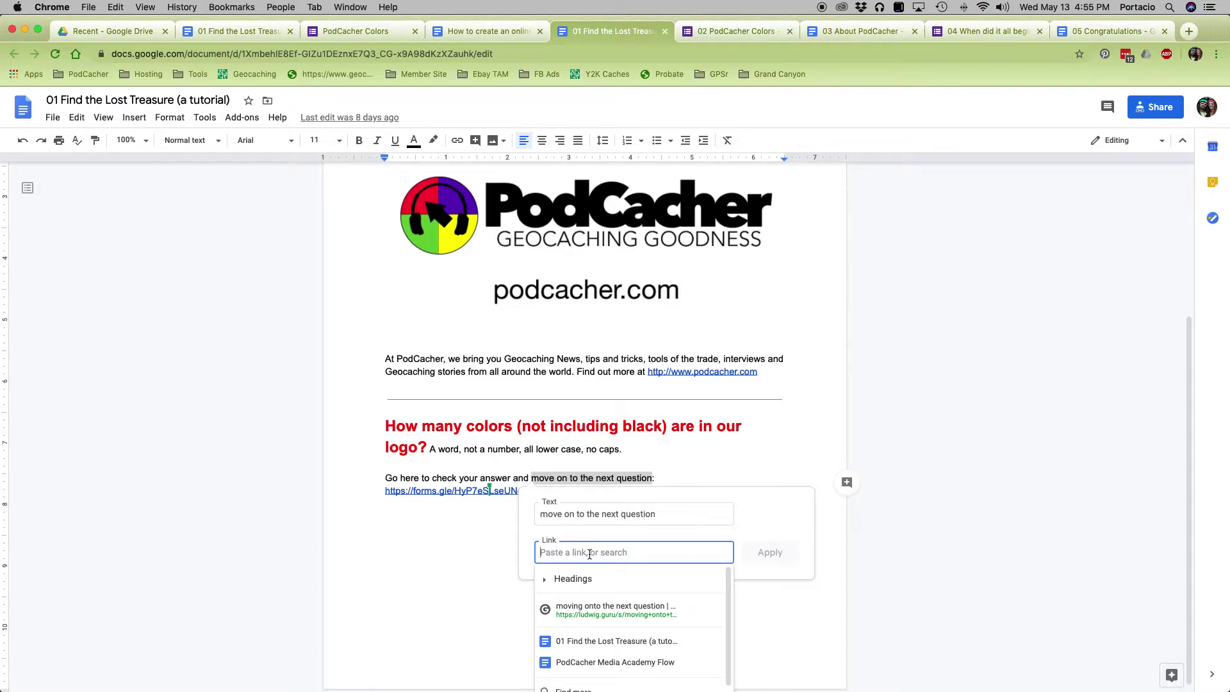
click(466, 562)
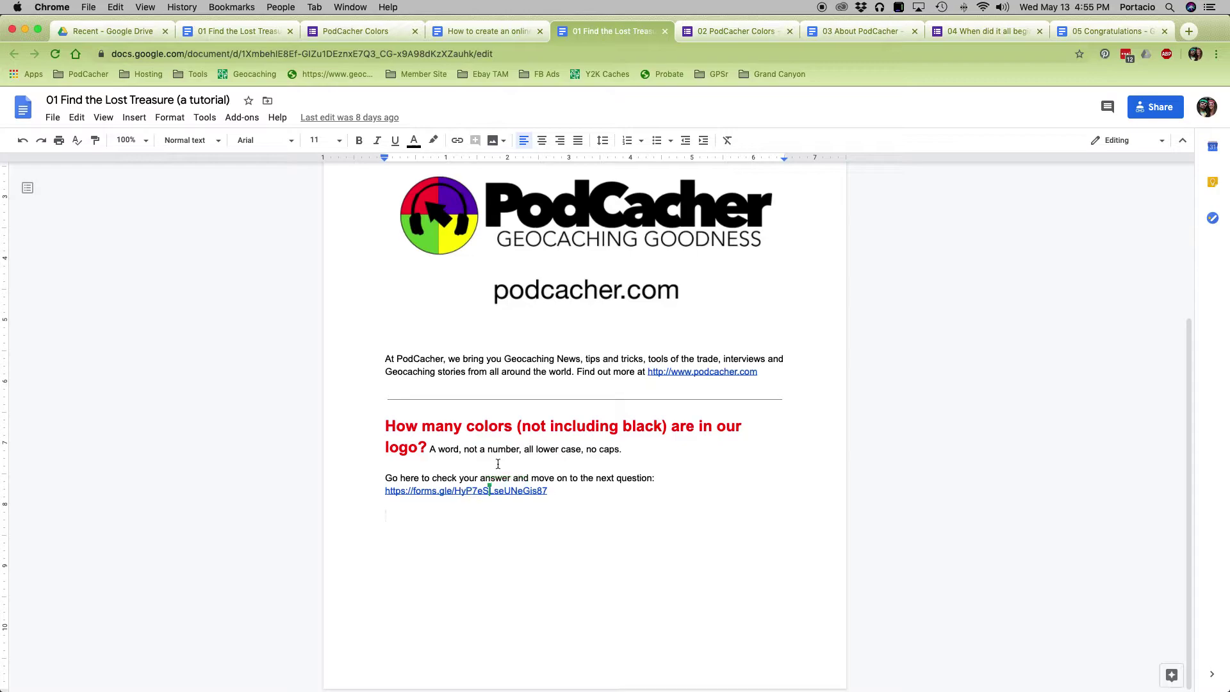
- Review the puzzle guide's section "How to get a link that leads TO a Google Doc"
click(490, 33)
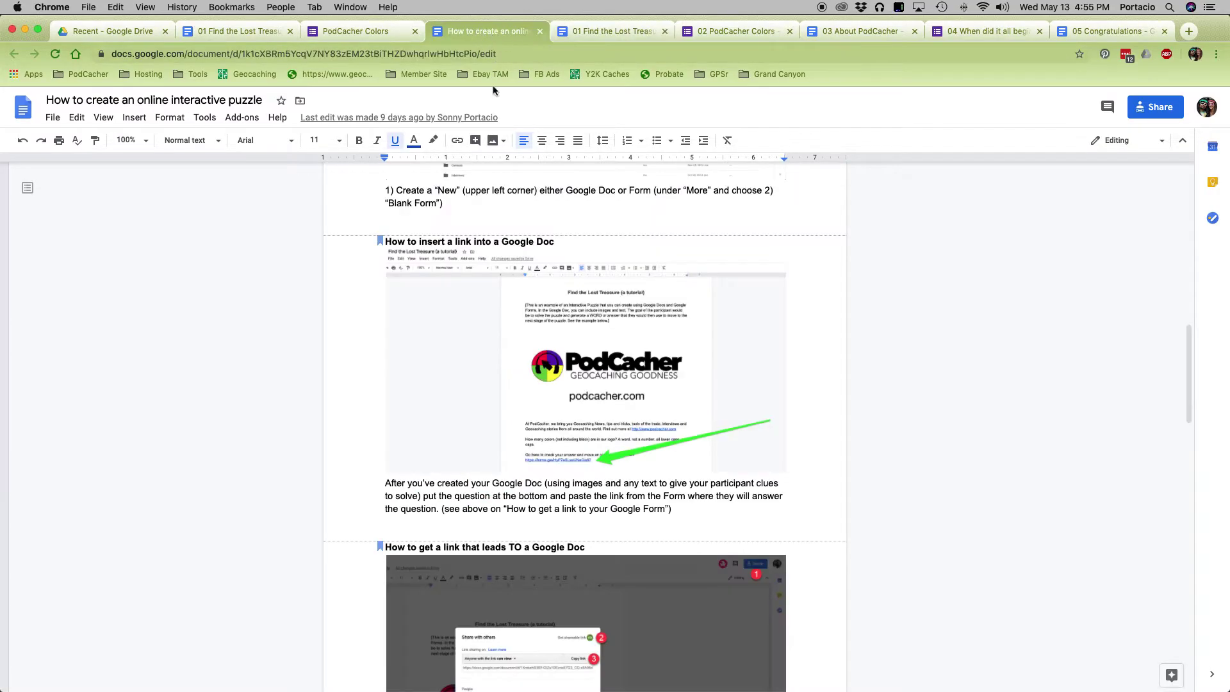
scroll(539, 406, down, 5)
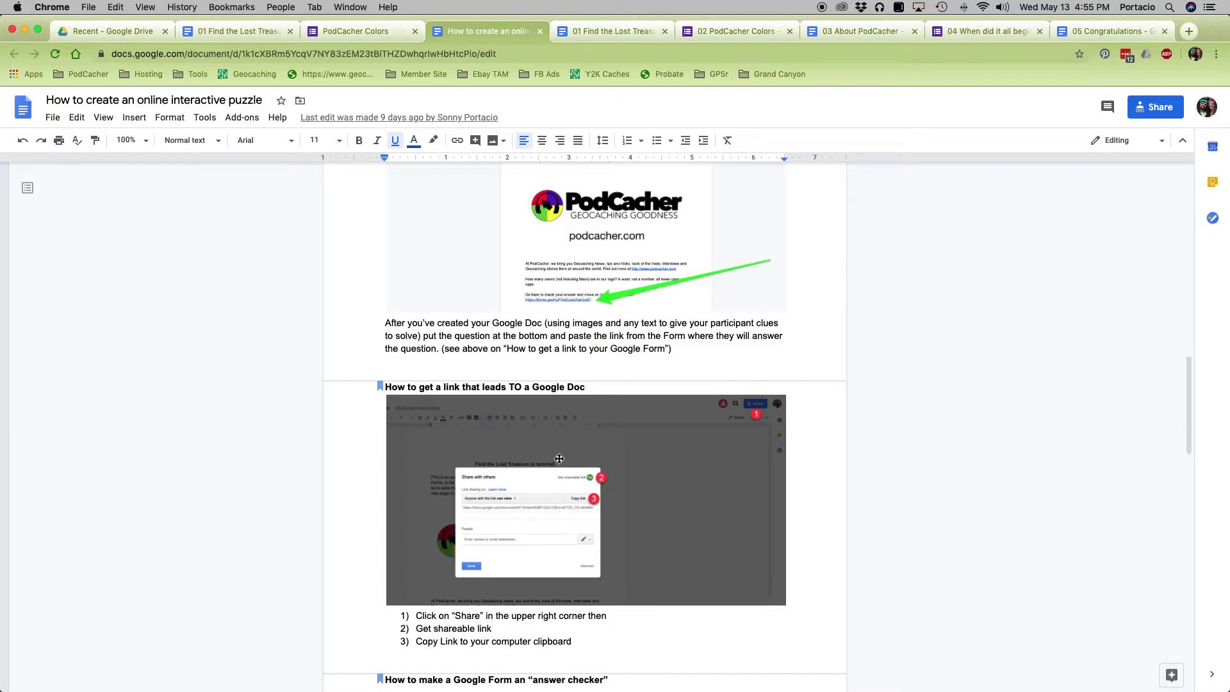
scroll(531, 256, up, 1)
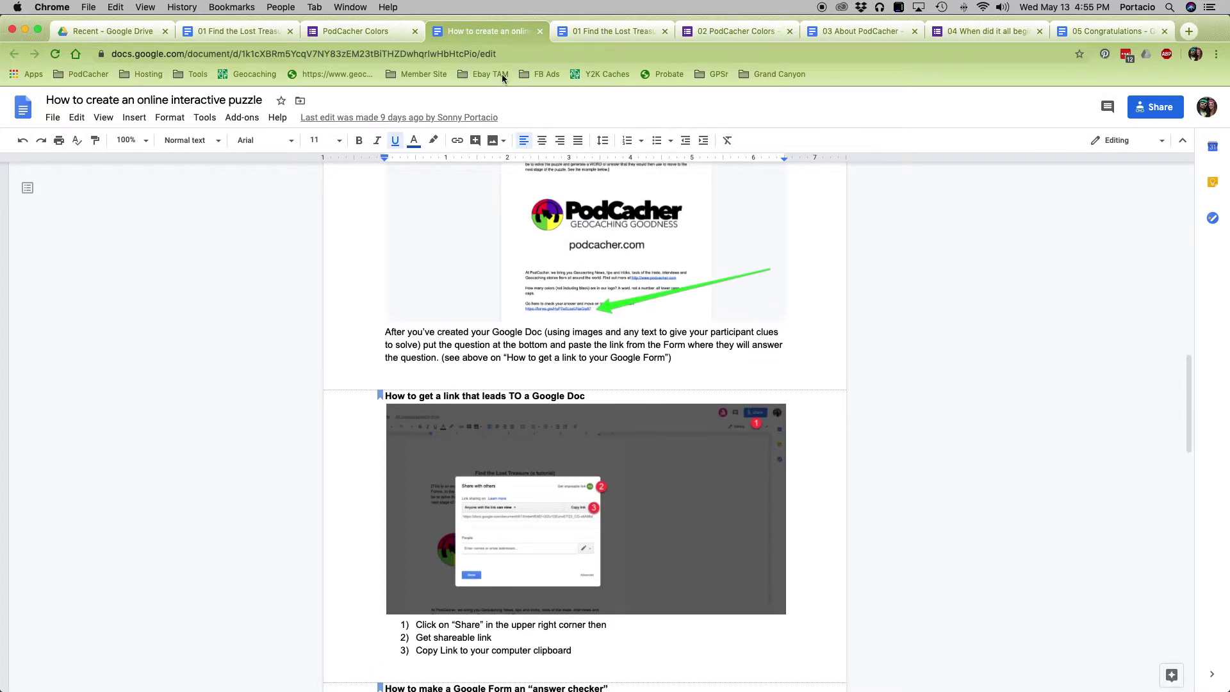
- Open the link sharing settings of the "01 Find the Lost Treasure (a tutorial)" document
click(609, 30)
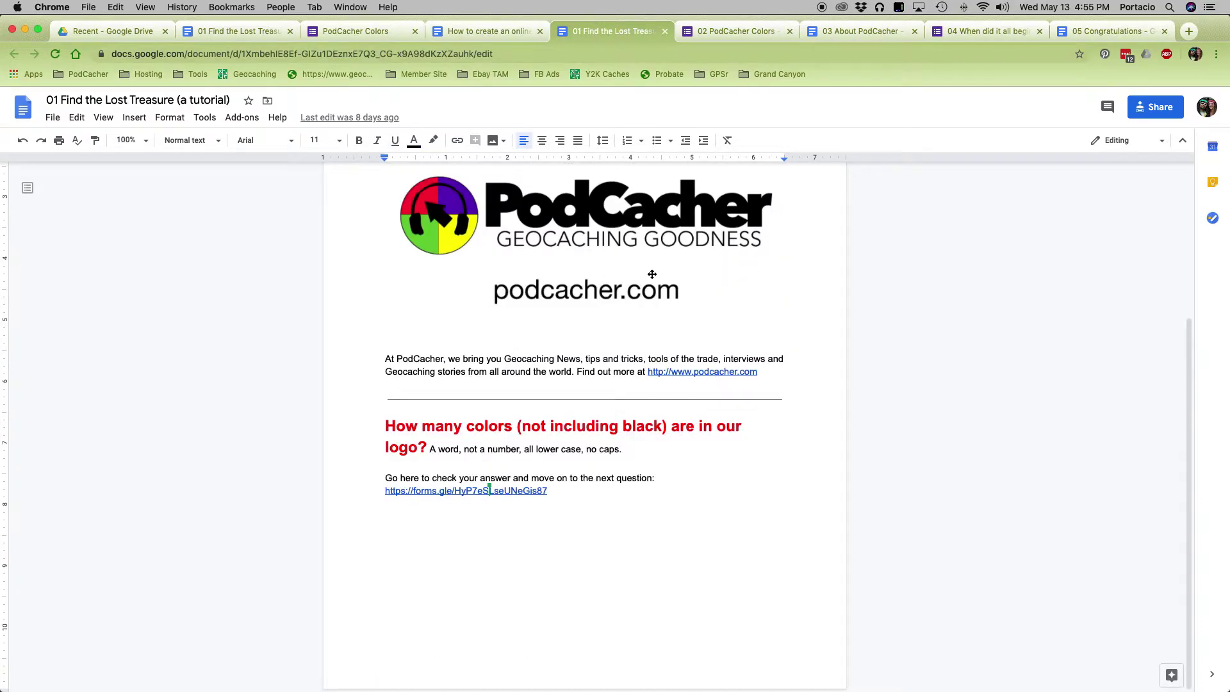
scroll(652, 273, up, 5)
scroll(652, 274, down, 2)
scroll(652, 272, up, 1)
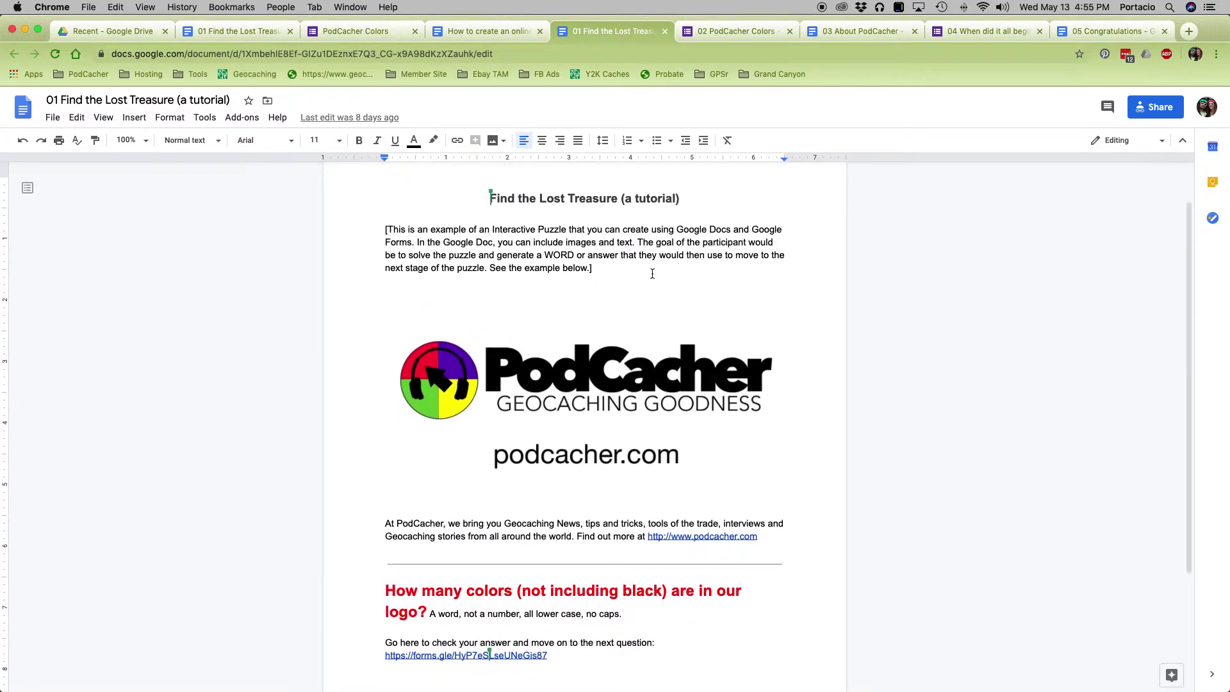
click(1158, 113)
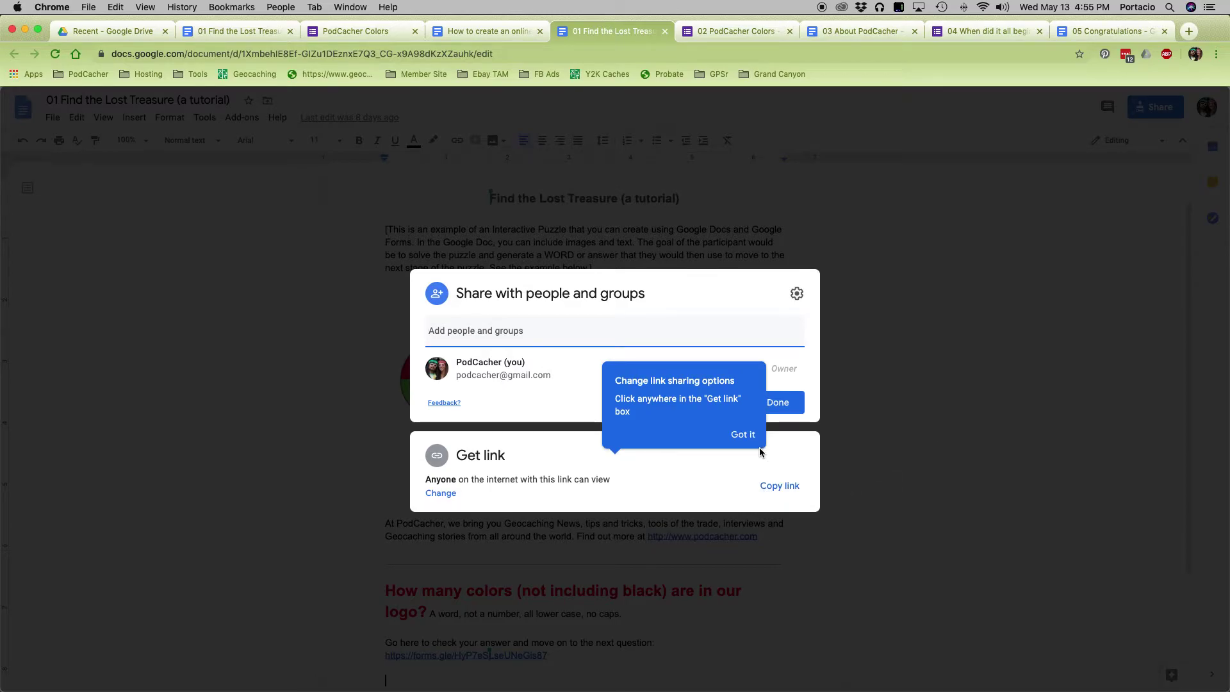
click(738, 439)
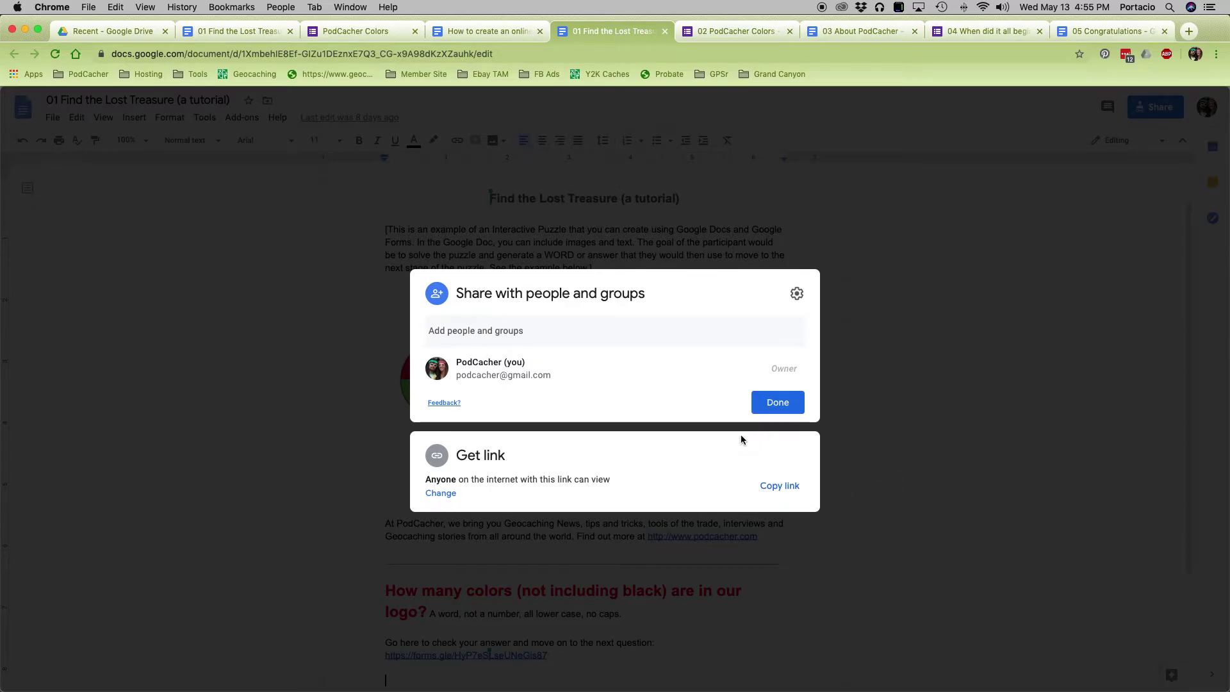
click(442, 494)
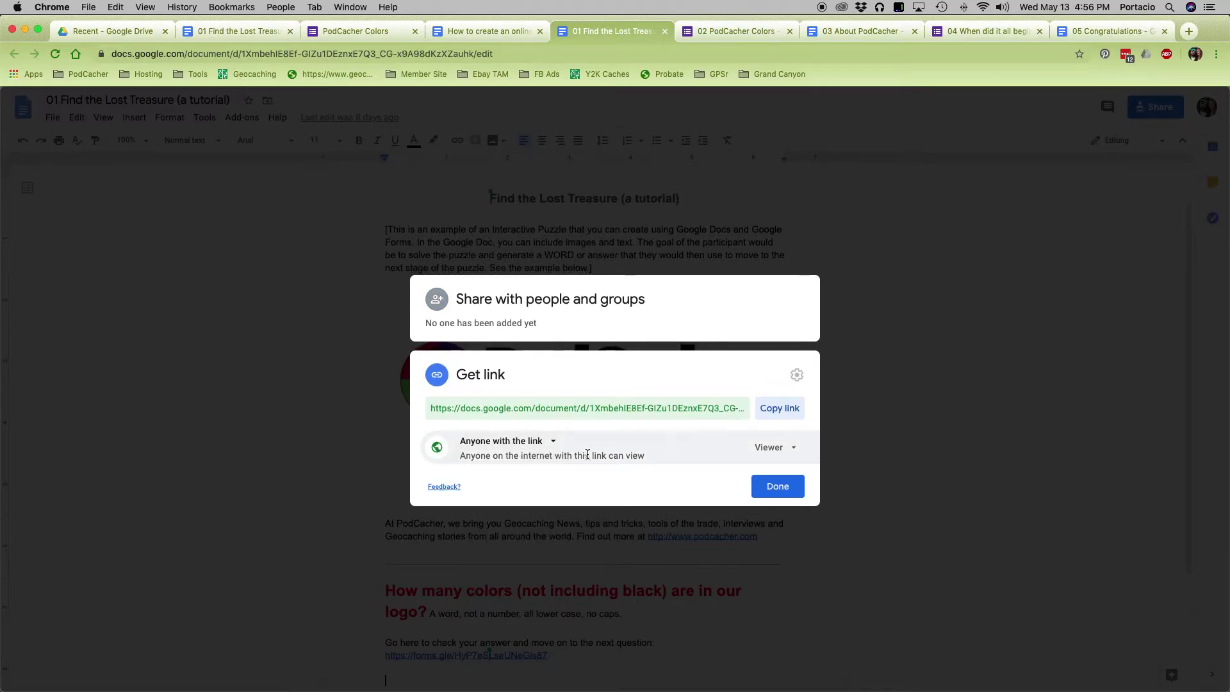
- Check the link's permission roles, keep it on Viewer, copy the share link and return to the document
click(768, 448)
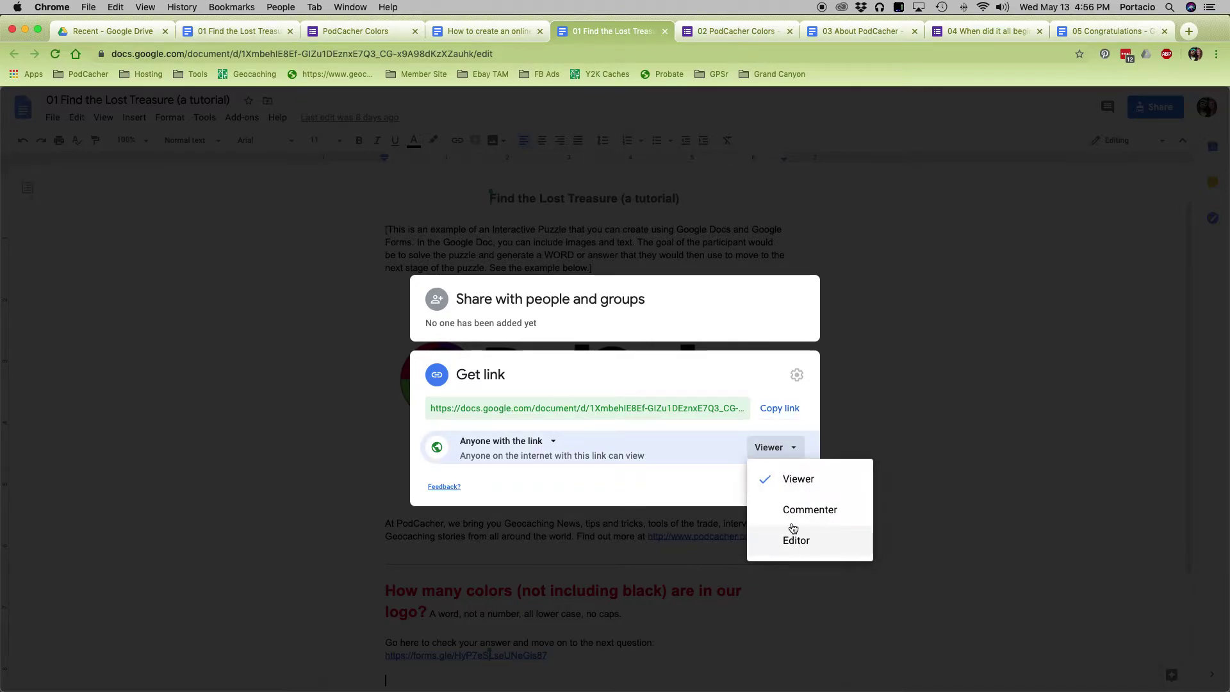
click(694, 451)
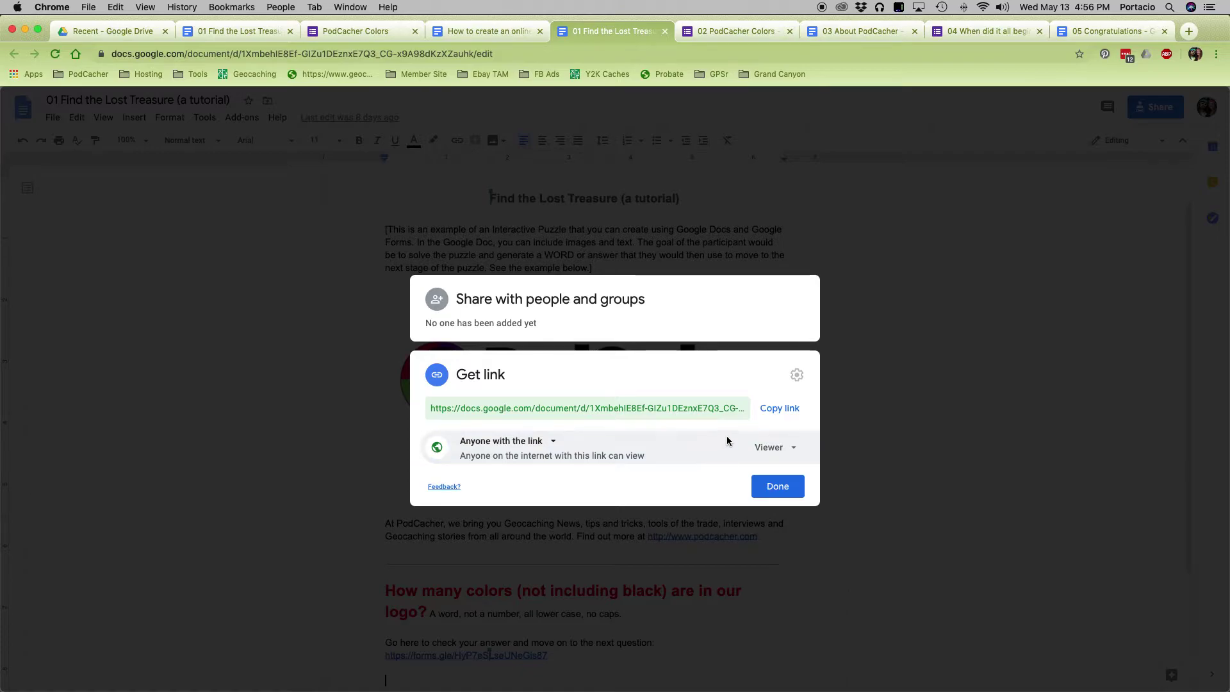
click(777, 410)
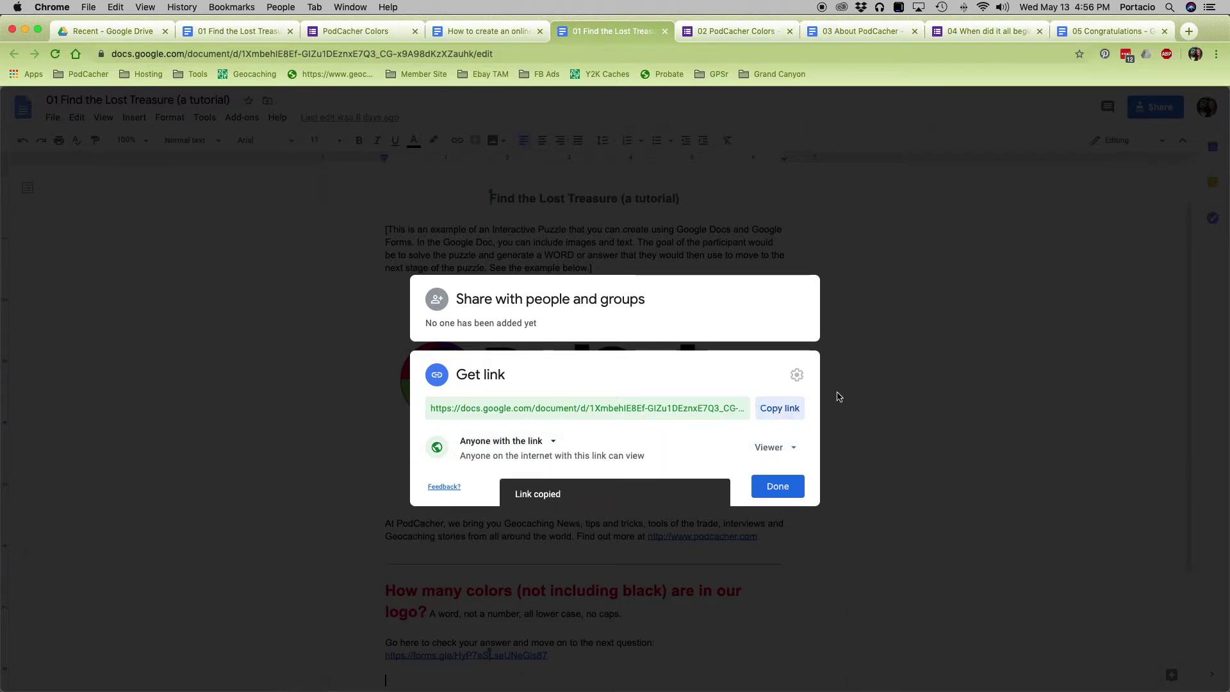
click(971, 380)
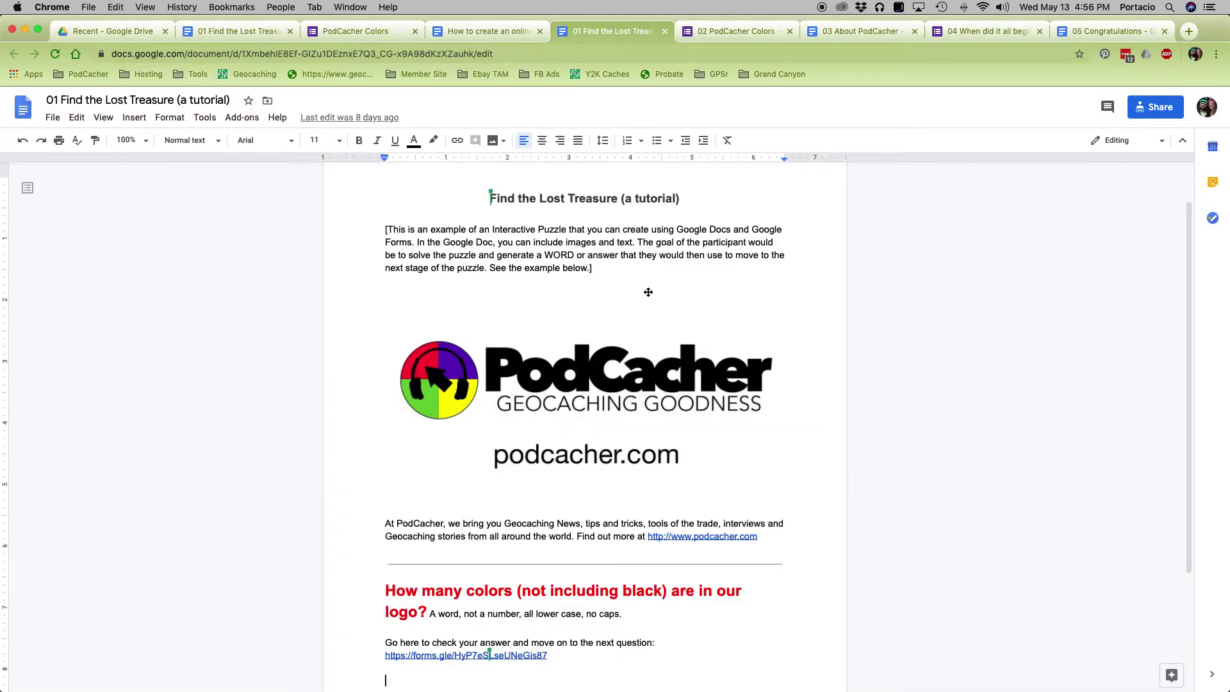
scroll(536, 321, down, 2)
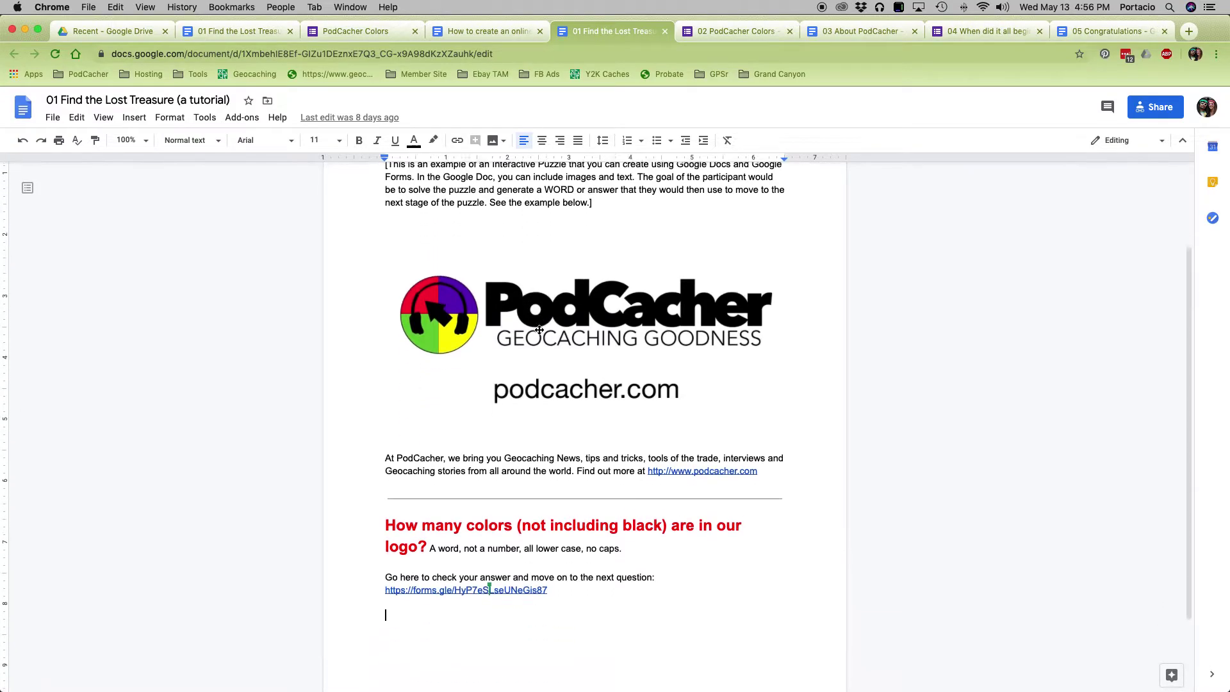
- Review the puzzle guide's section "How to make a Google Form an 'answer checker'"
scroll(539, 329, up, 1)
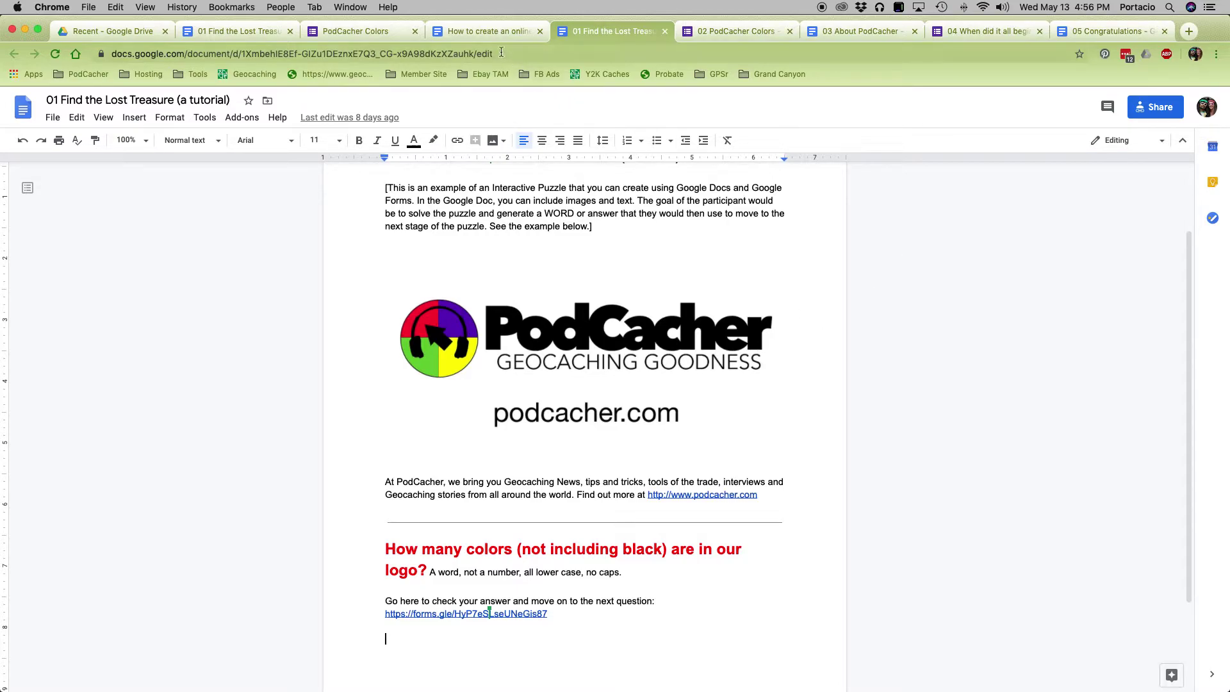
click(485, 32)
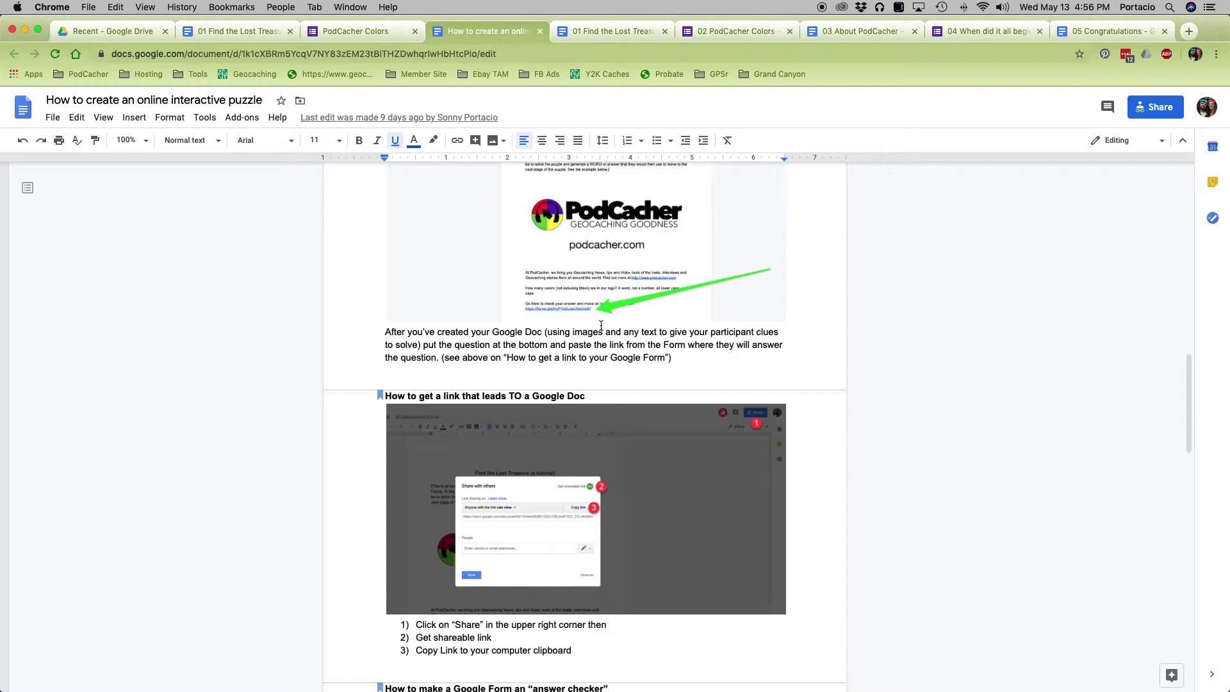
scroll(601, 325, down, 2)
scroll(554, 358, down, 5)
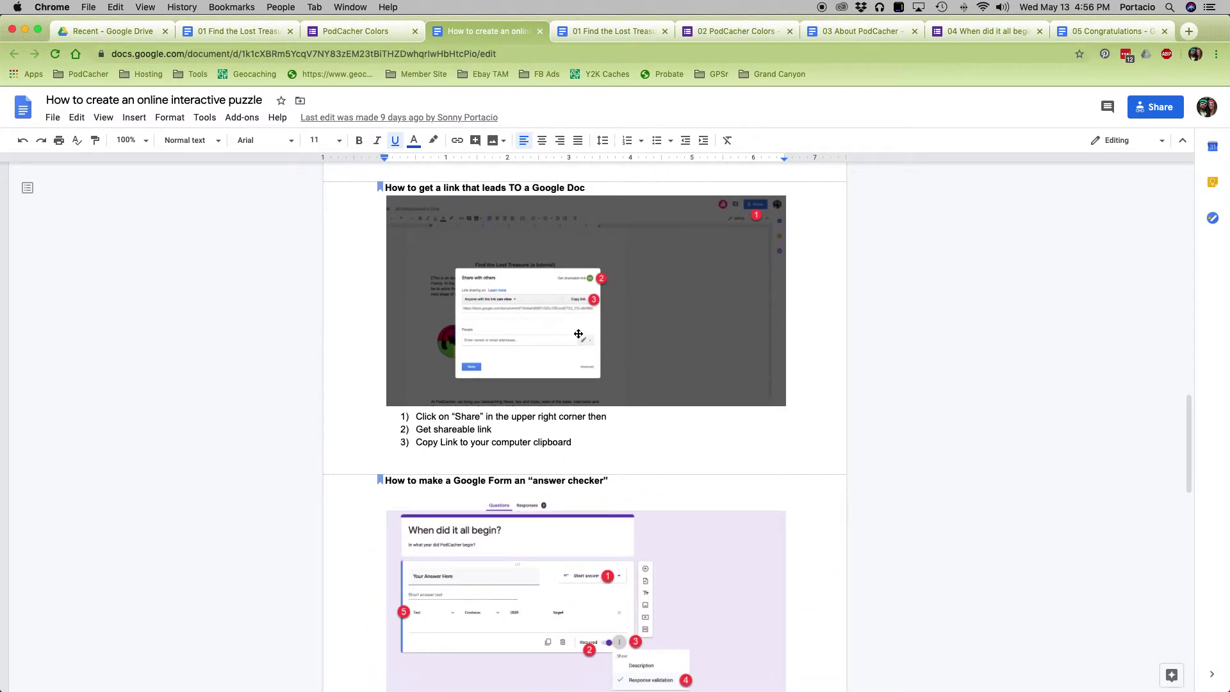
scroll(578, 334, down, 1)
scroll(558, 340, up, 2)
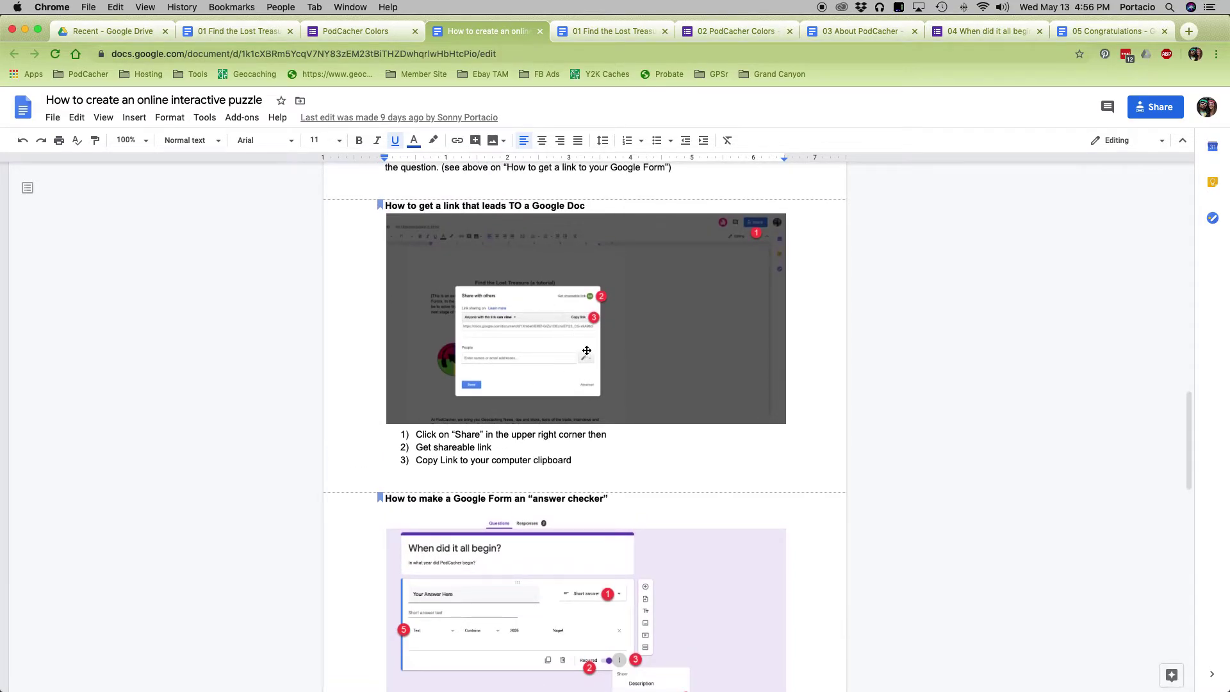
scroll(538, 348, down, 6)
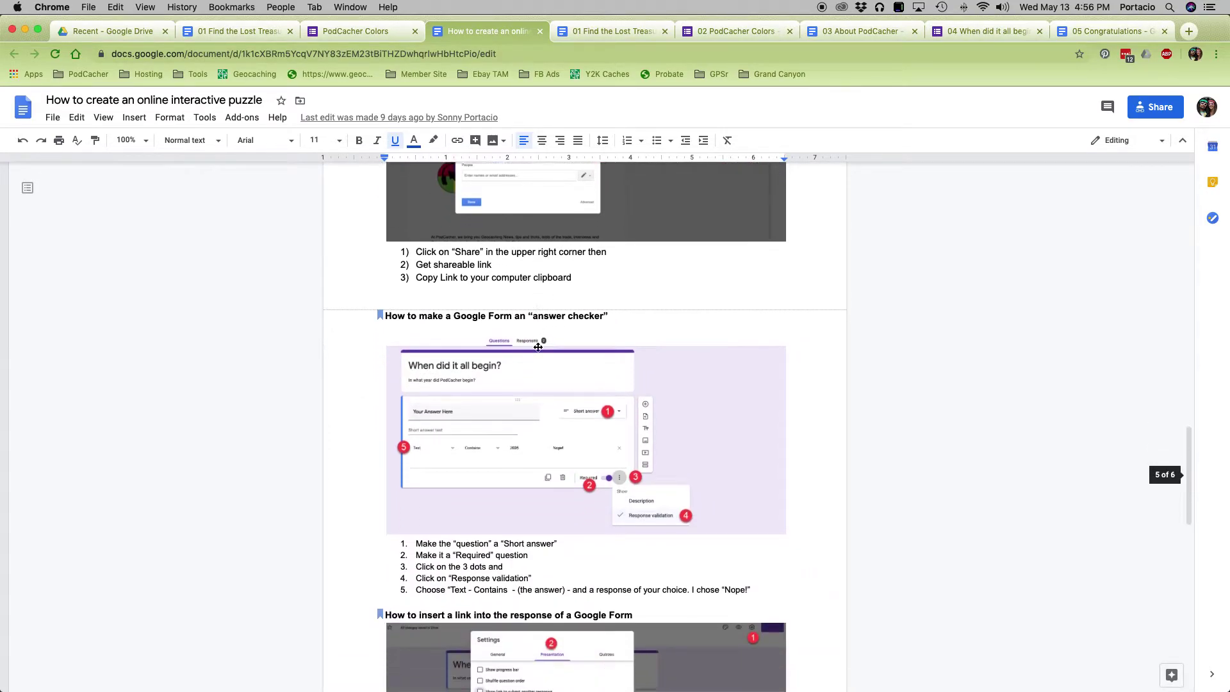
scroll(551, 317, down, 2)
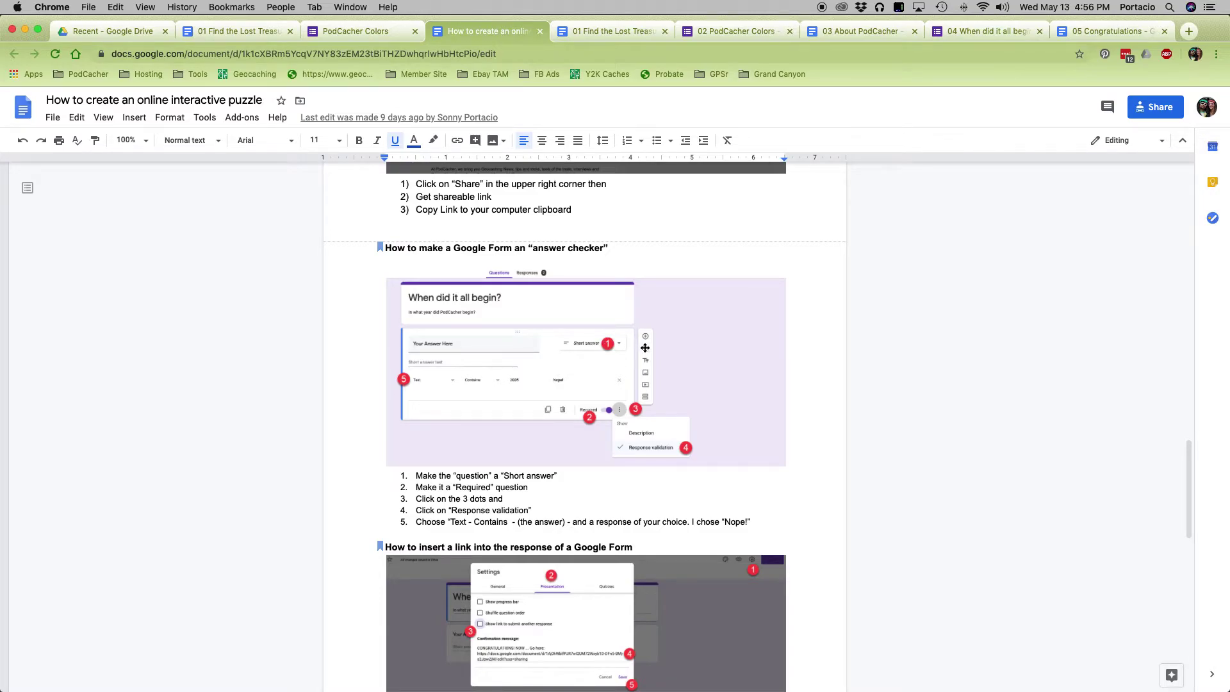
scroll(616, 346, down, 2)
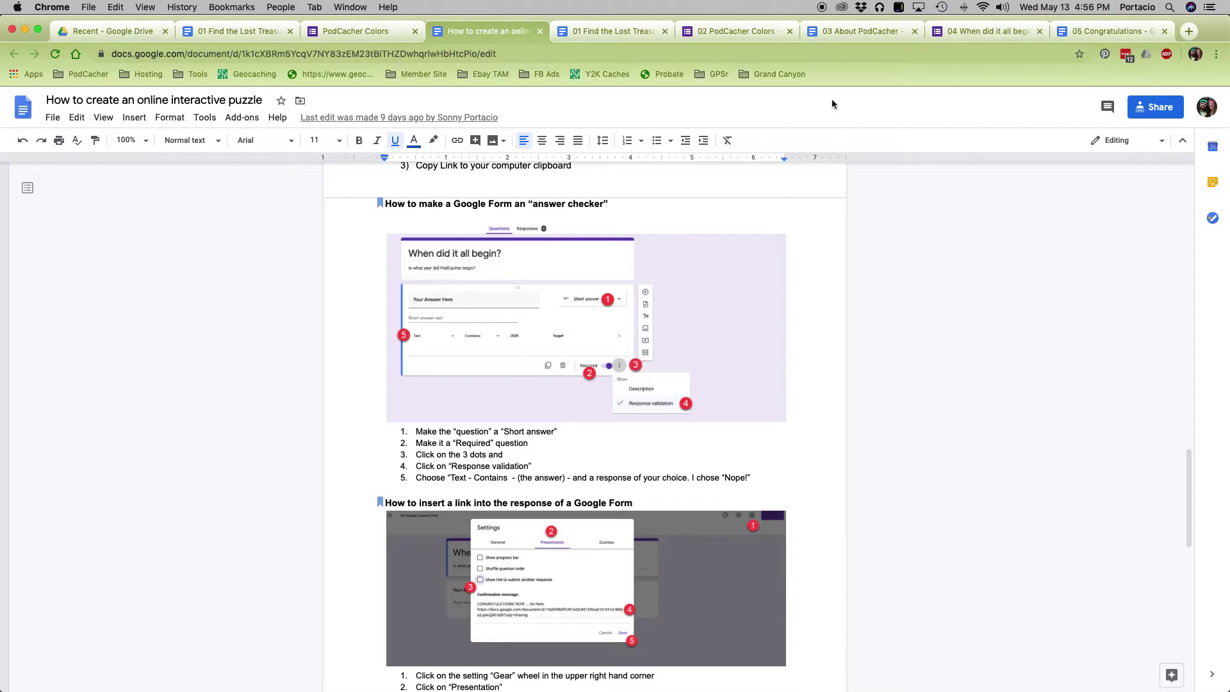
- Examine the response validation option of the answer question in the 02 PodCacher Colors form, comparing it with the puzzle guide
click(377, 39)
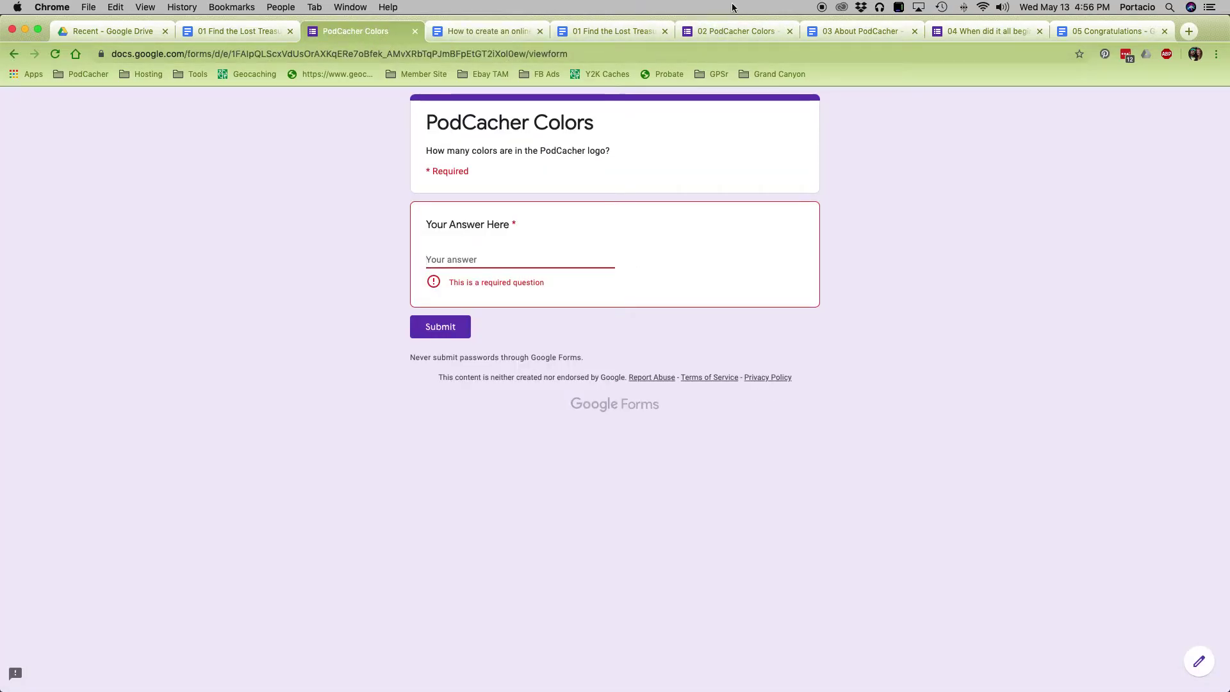
click(735, 33)
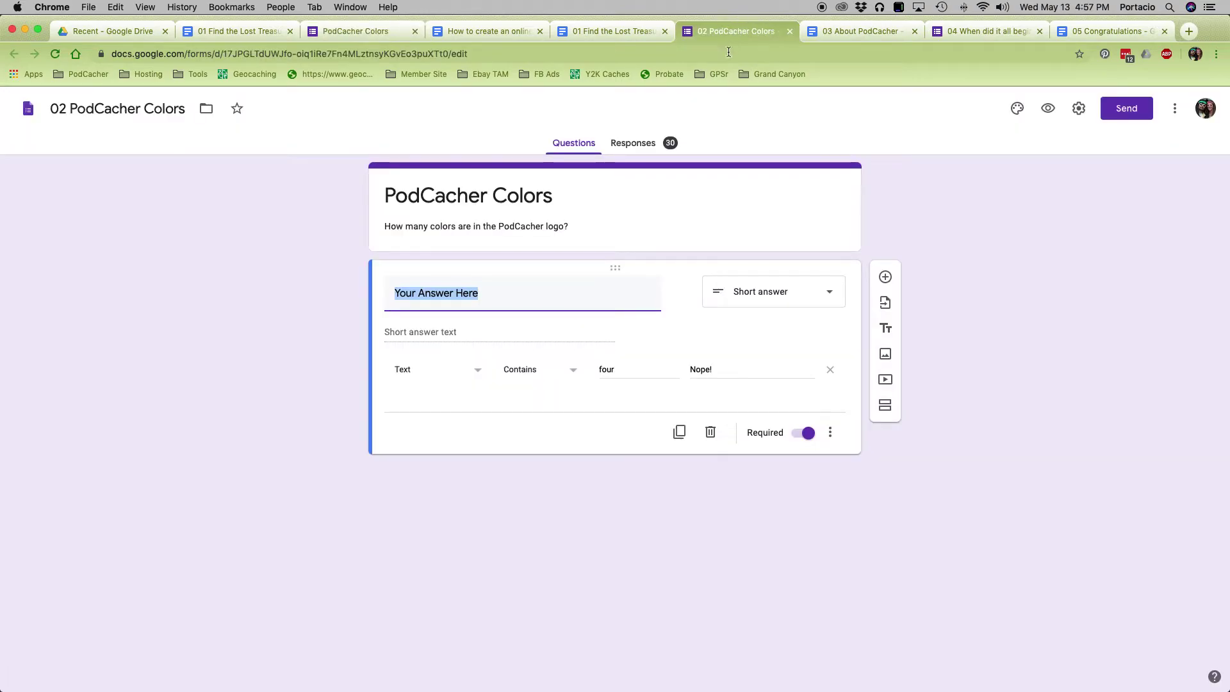
click(831, 436)
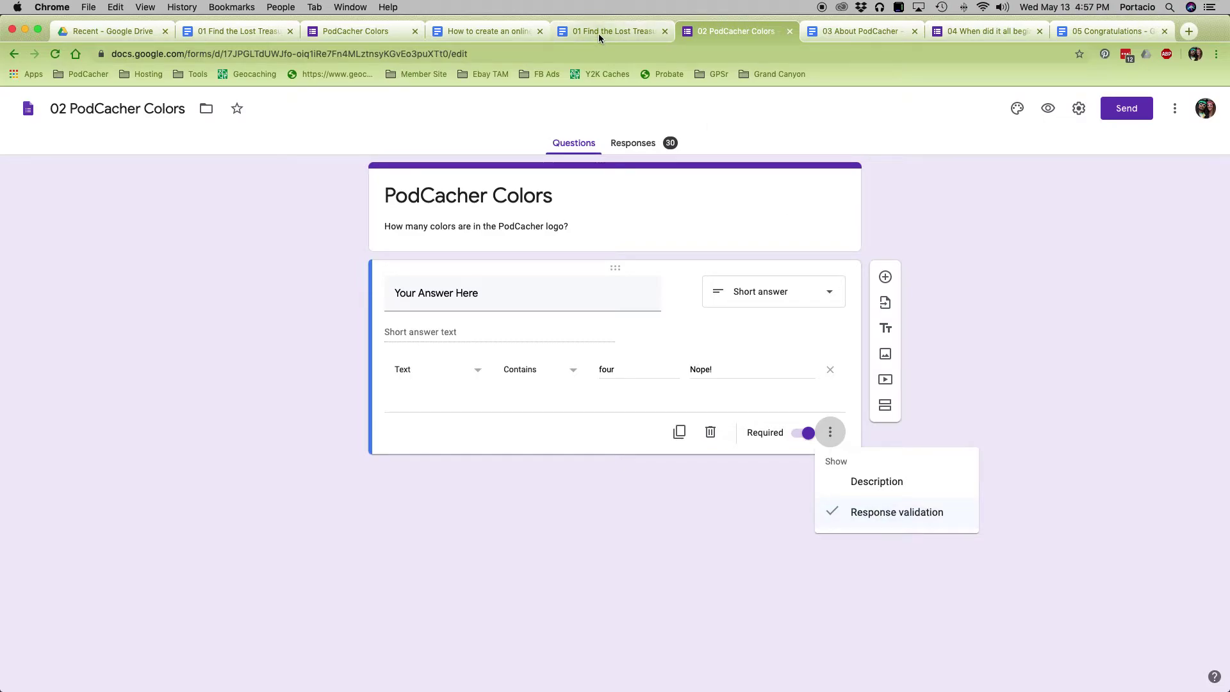
click(512, 31)
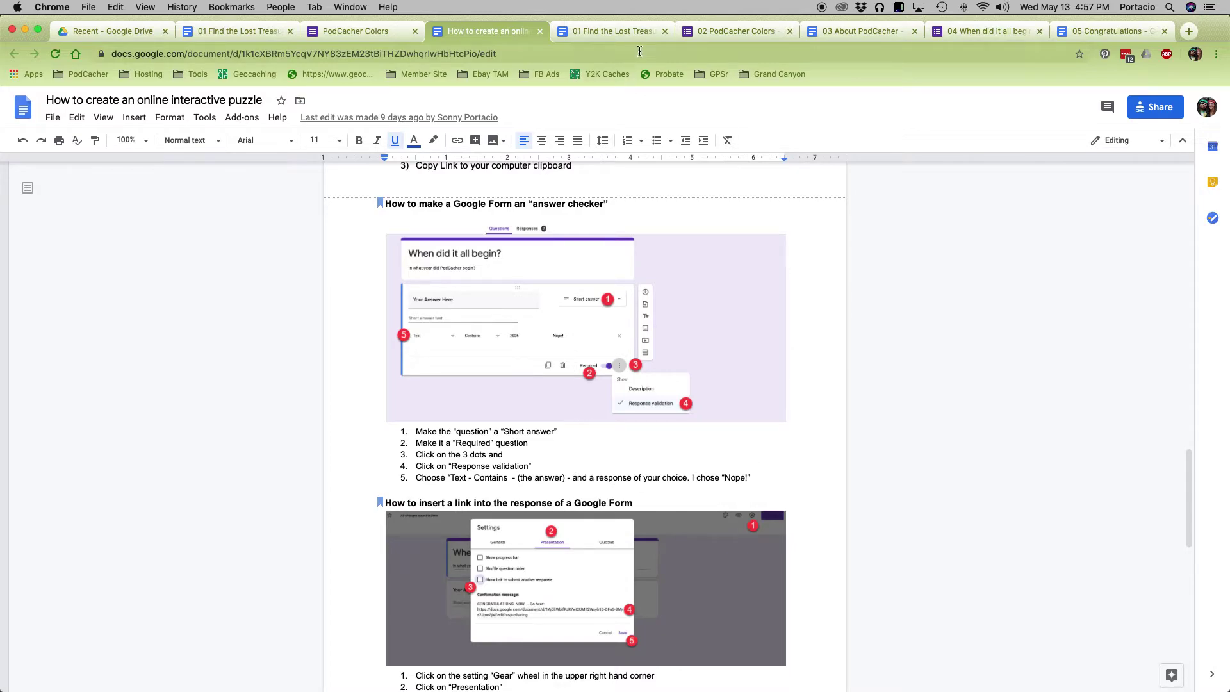
click(728, 32)
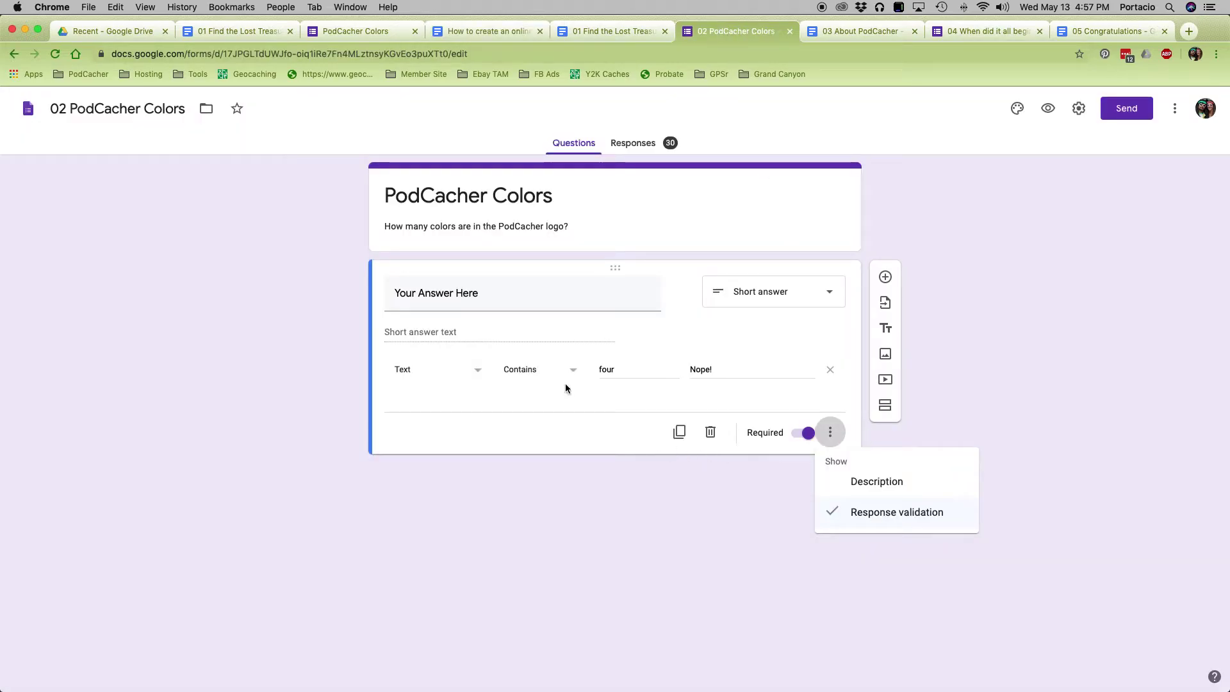
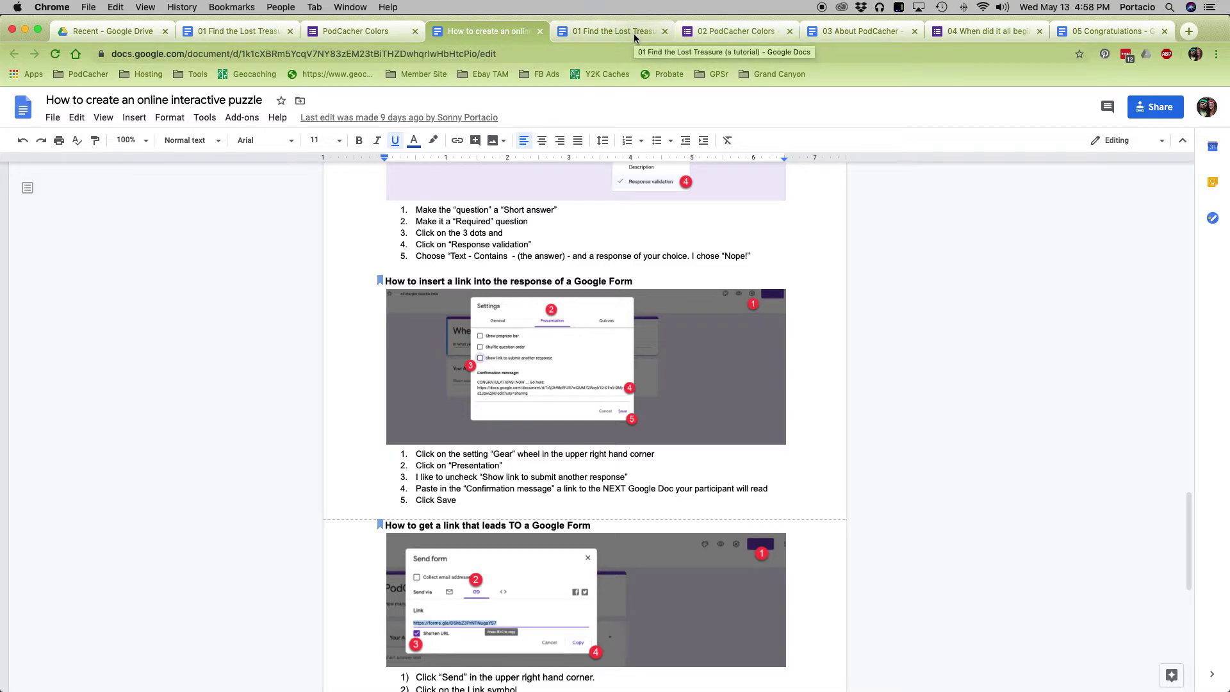
- Go through the puzzle's pages in order, from 01 Find the Lost Treasure to 05 Congratulations
click(605, 30)
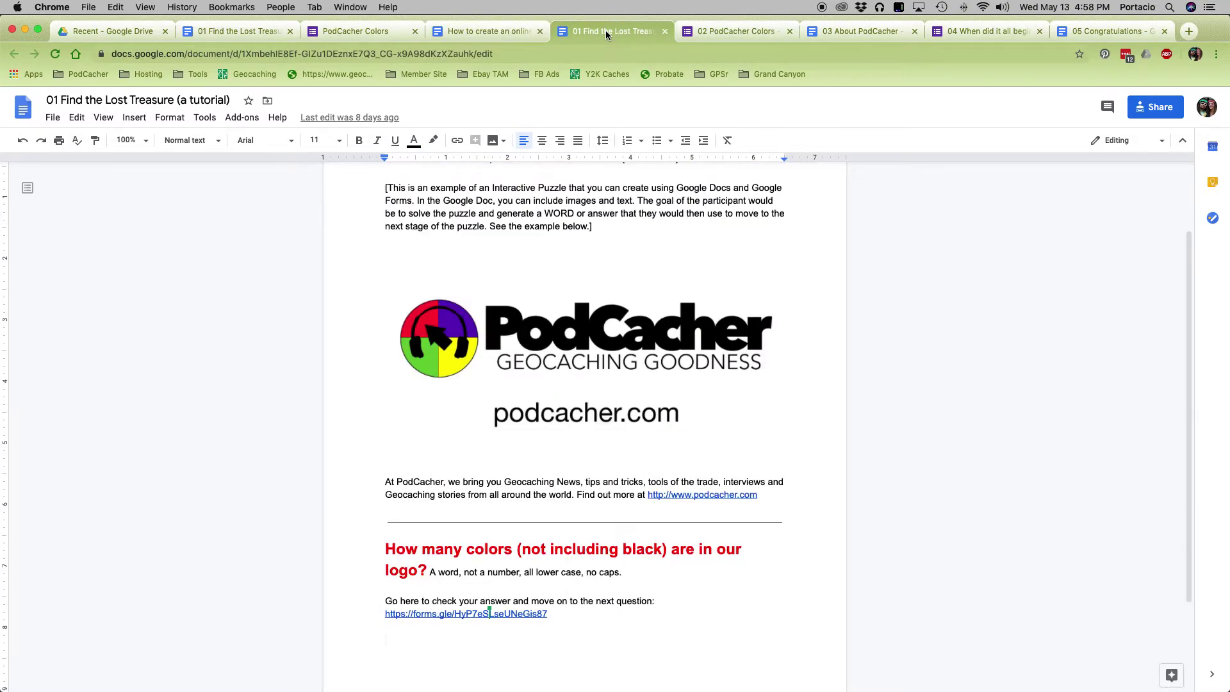
click(756, 31)
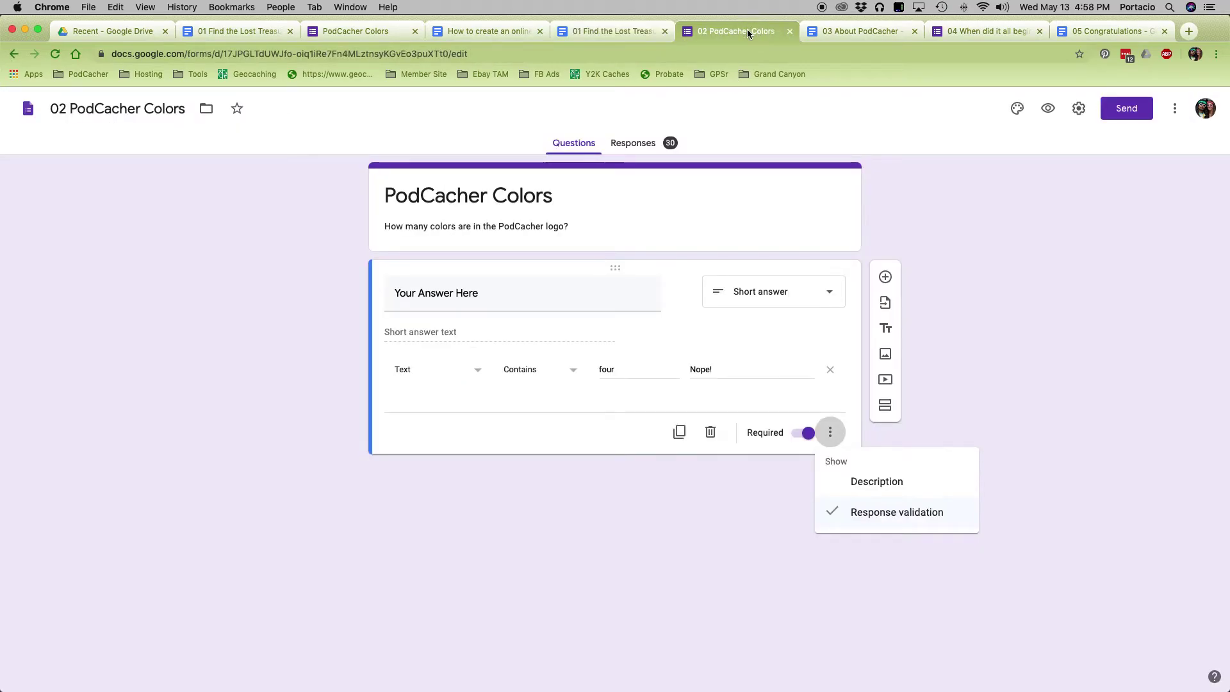
click(867, 31)
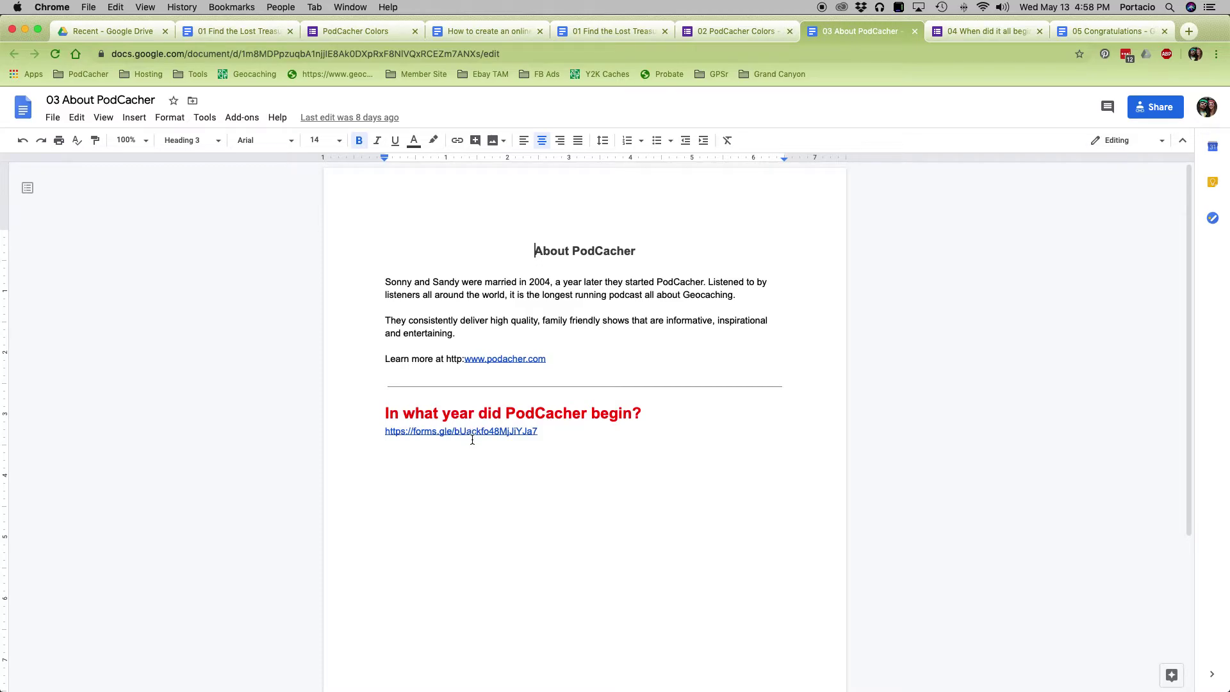
click(986, 35)
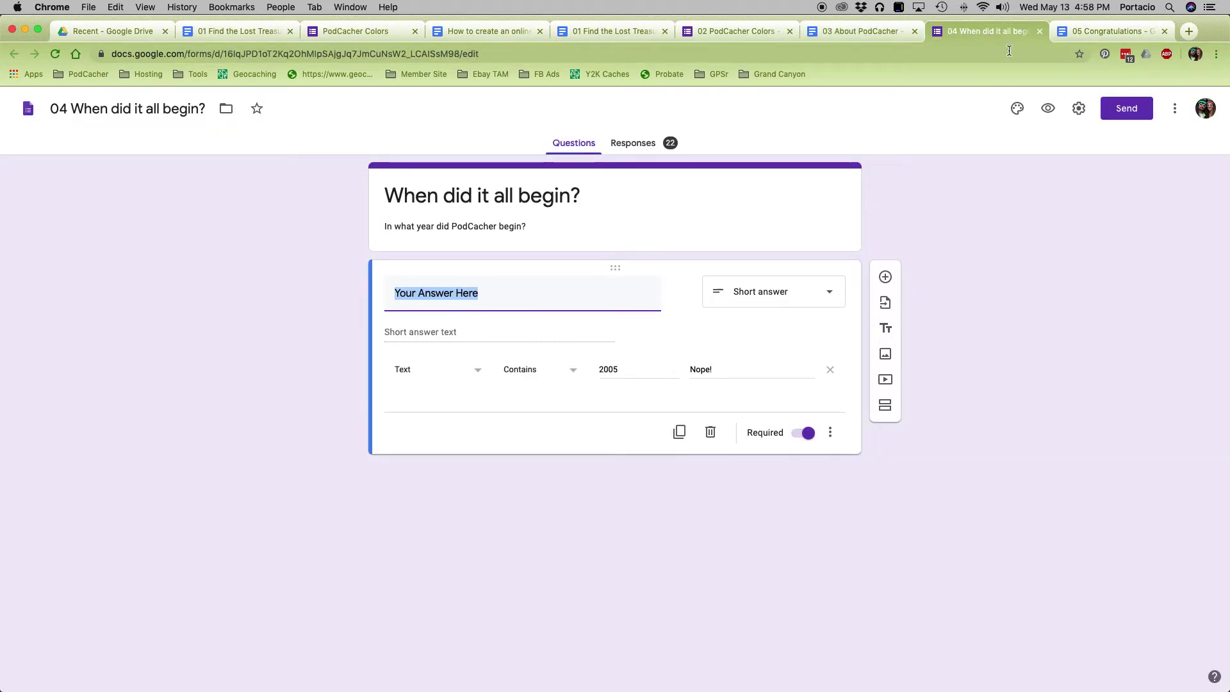
click(1094, 33)
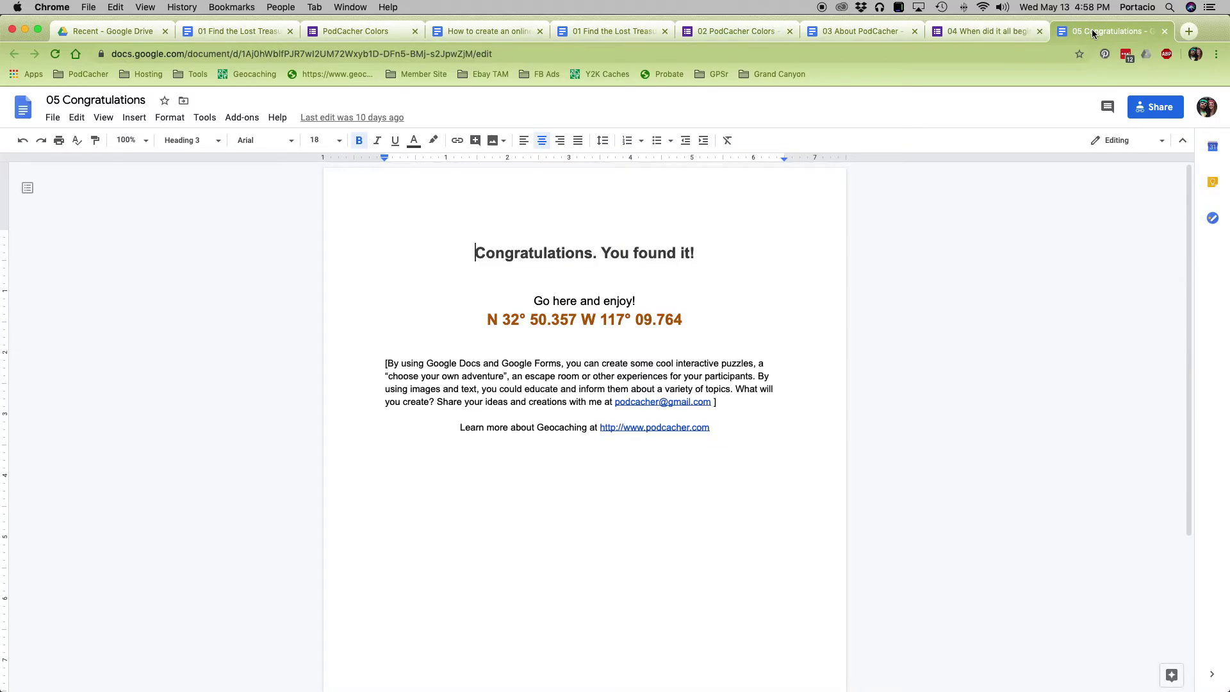
- Check the link sharing settings of the 03 About PodCacher document that follows the 02 form, and close them unchanged
click(856, 34)
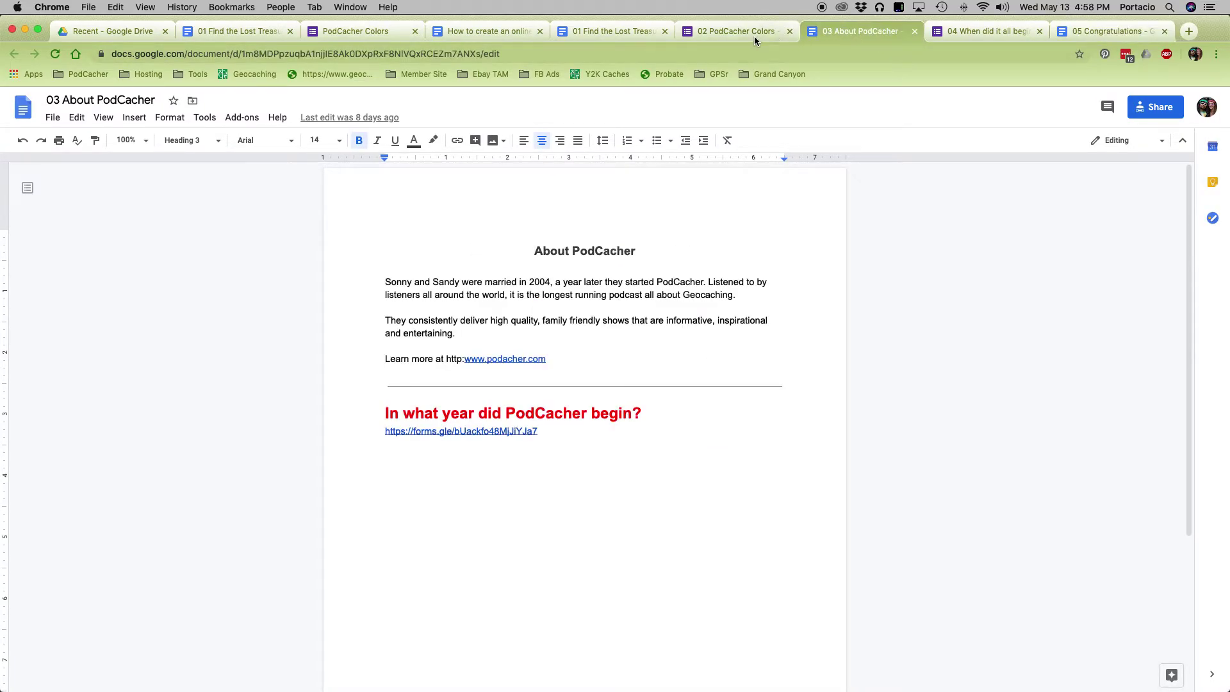
click(729, 33)
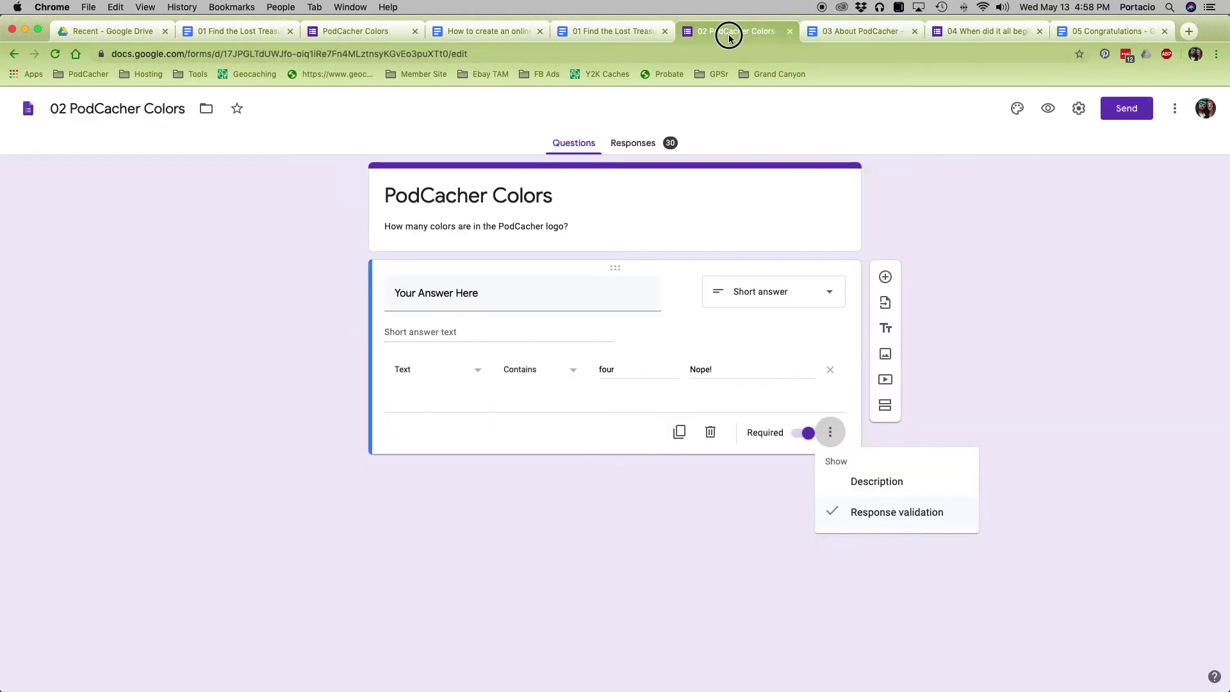
click(848, 27)
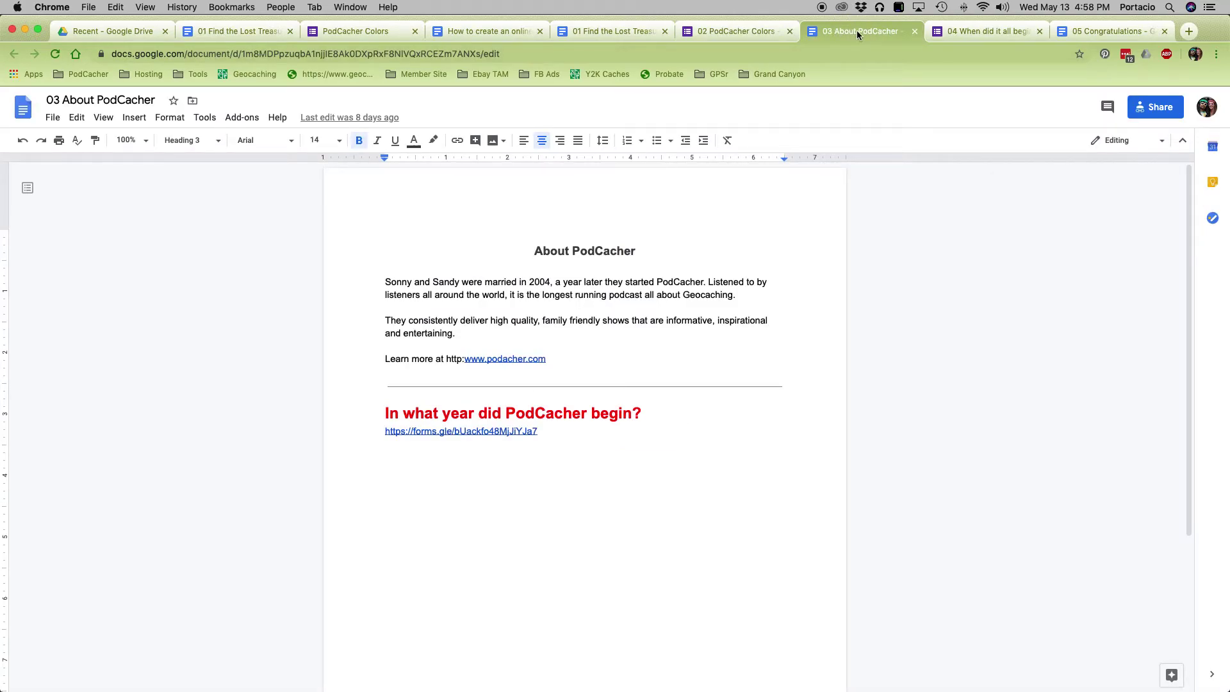
click(1157, 107)
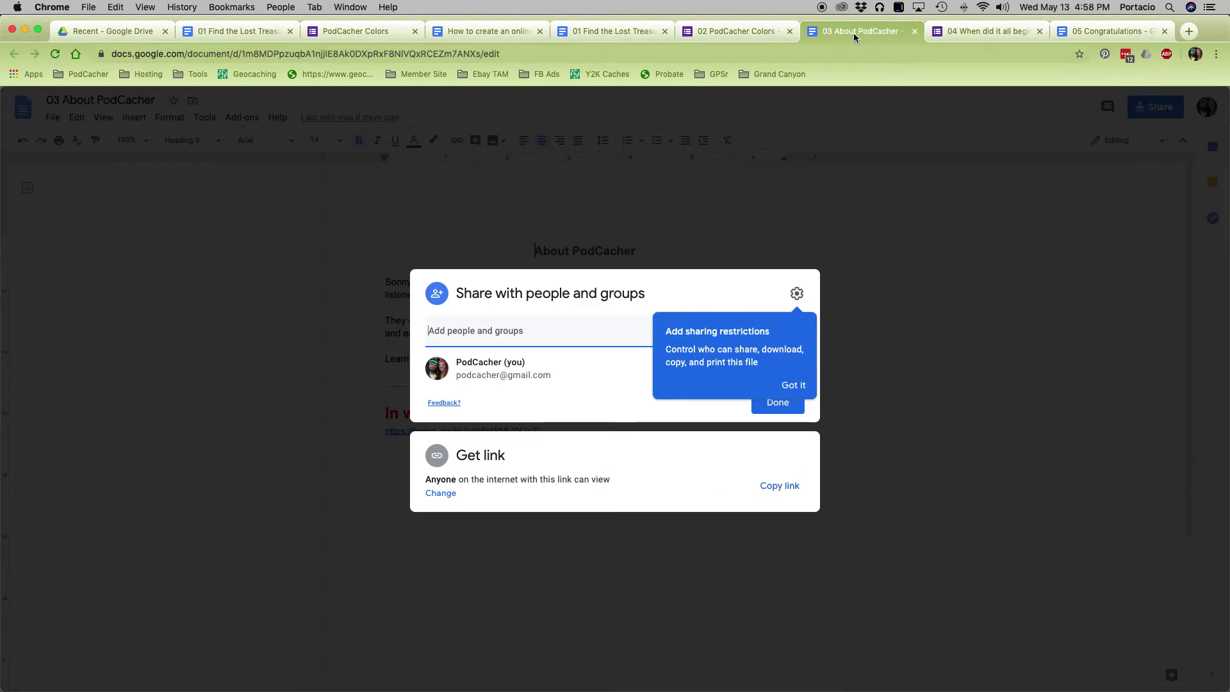
click(891, 250)
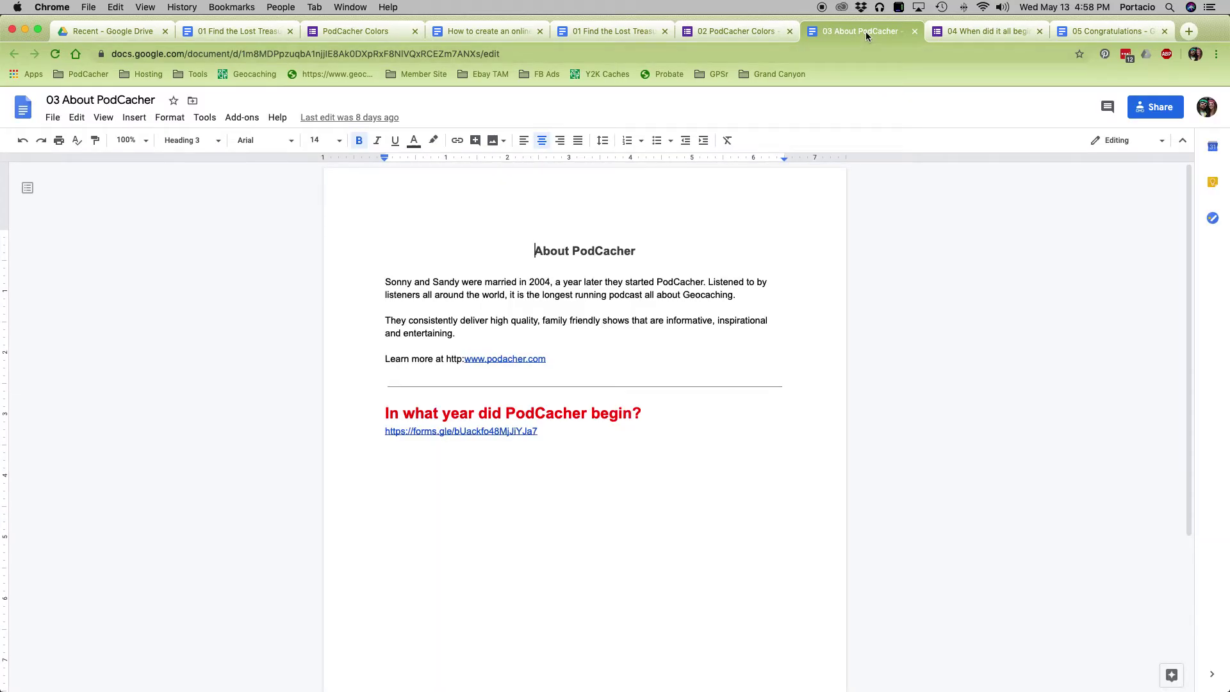
- Consult the guide on inserting a link into a form response, and open the 02 PodCacher Colors form's Presentation settings
click(736, 32)
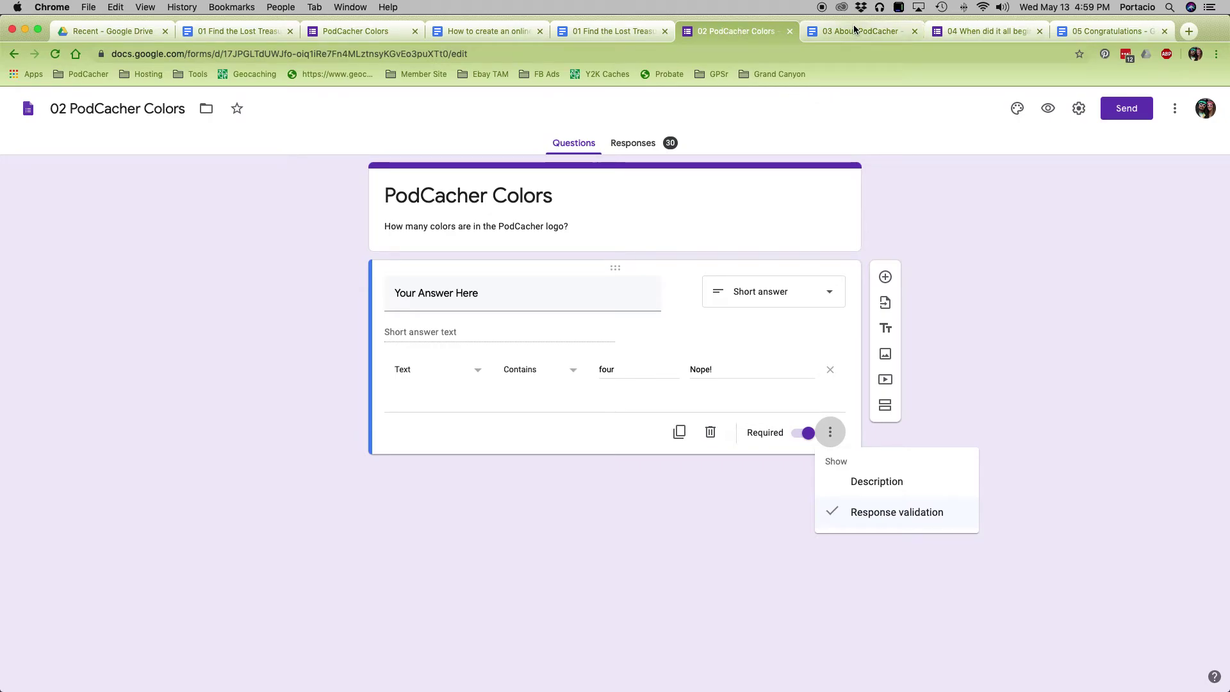
click(490, 32)
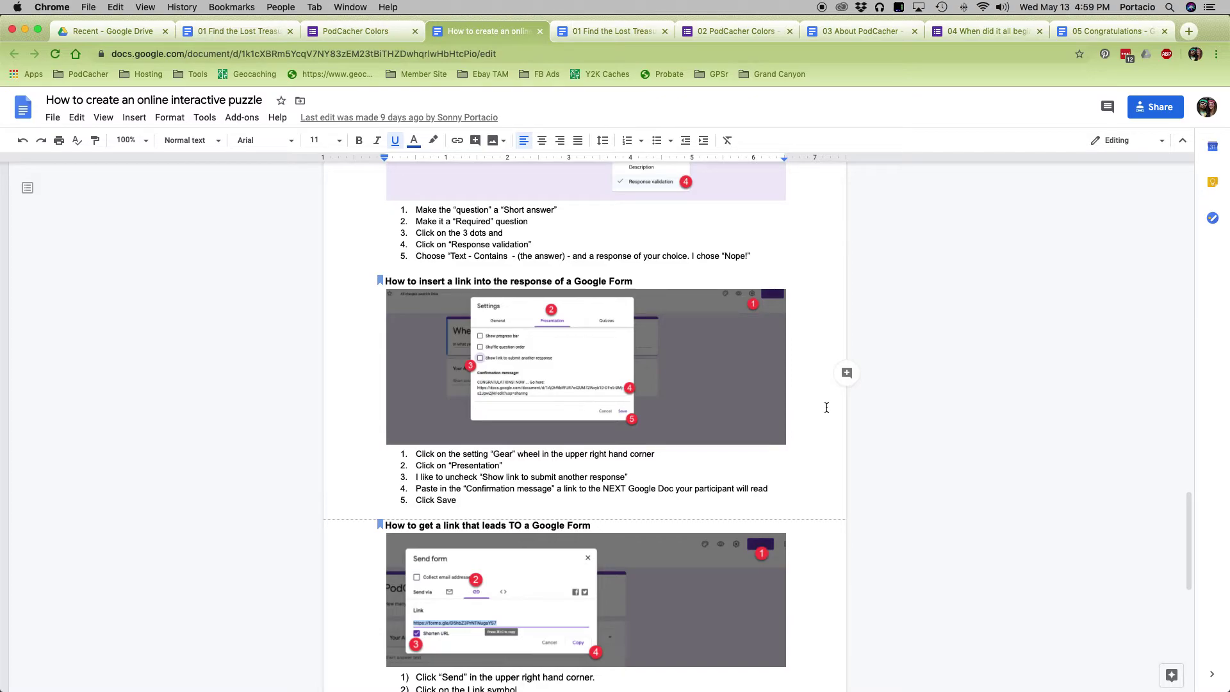
click(750, 30)
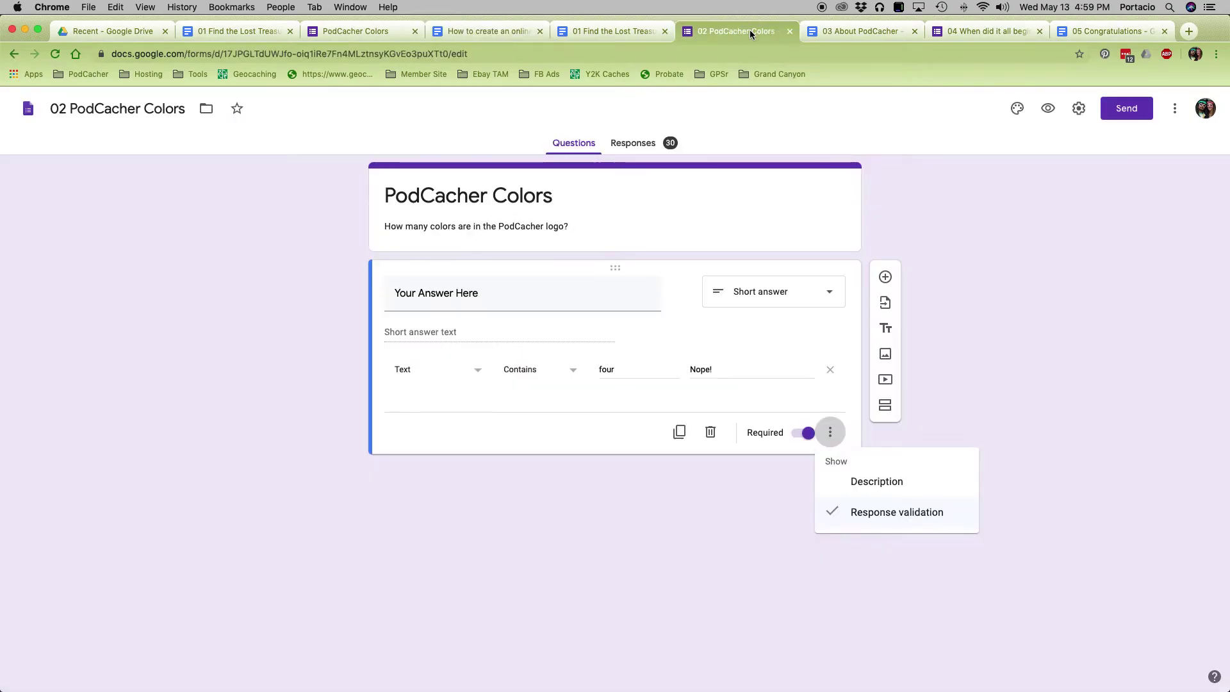
click(1078, 108)
click(1079, 109)
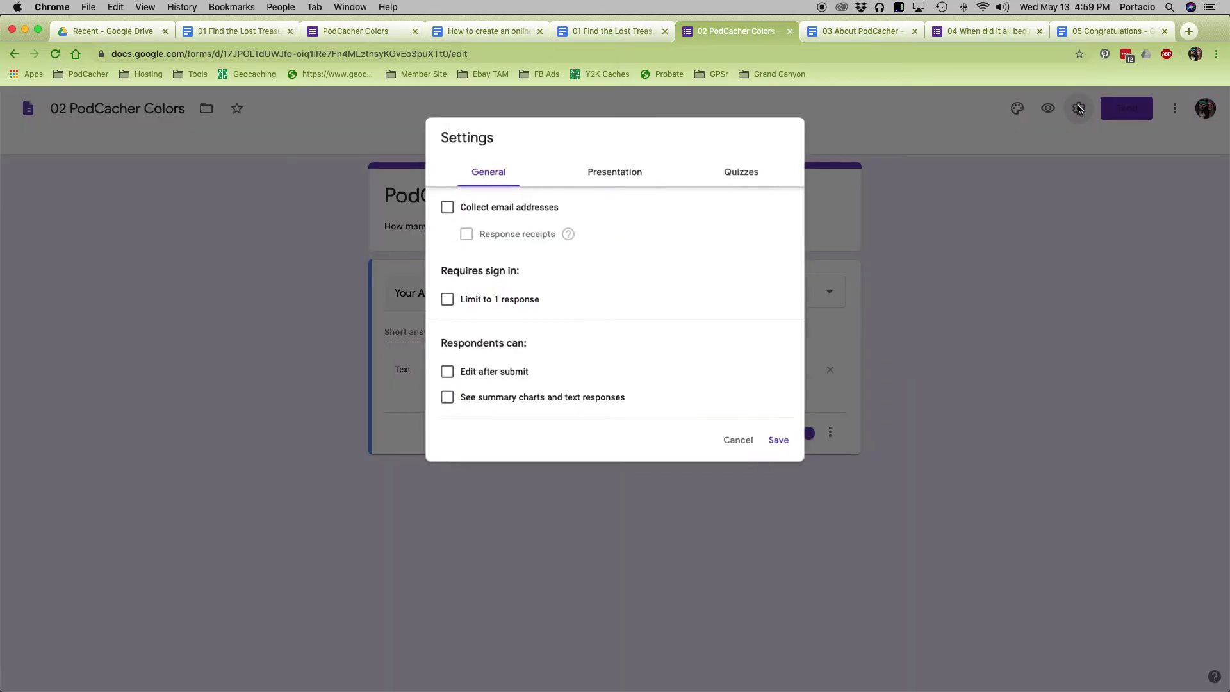
click(616, 173)
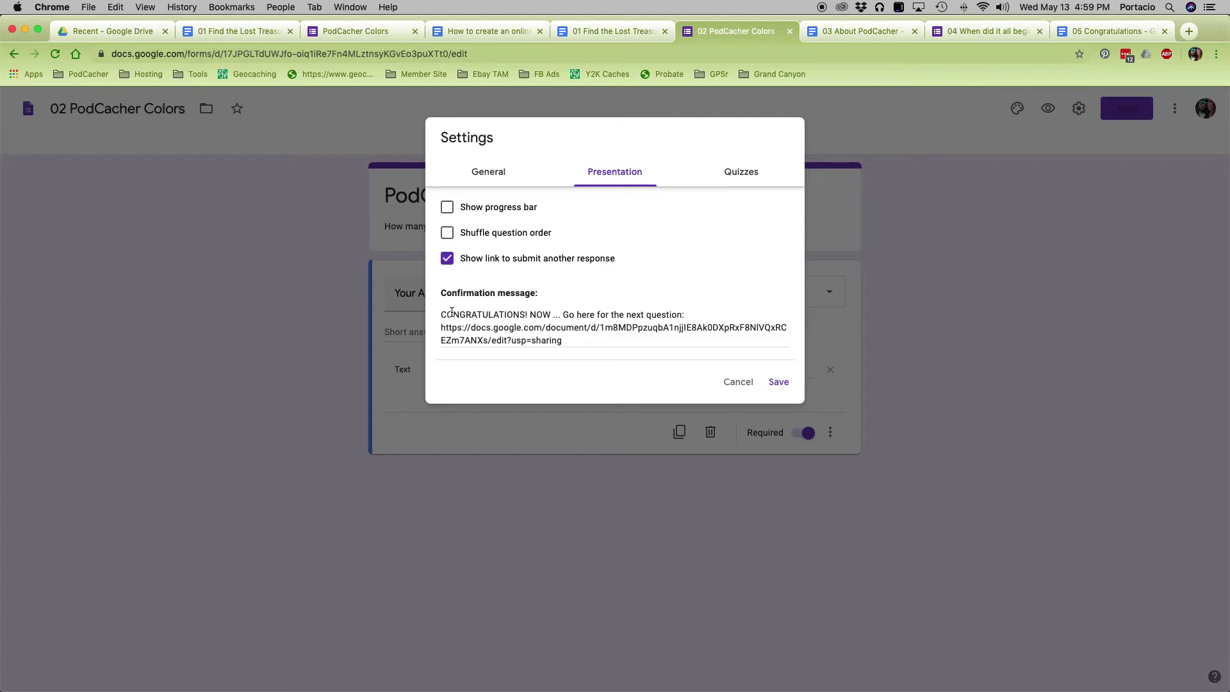
- Highlight the confirmation message and its link to the next document, and close the form settings without saving
drag(572, 342, 460, 315)
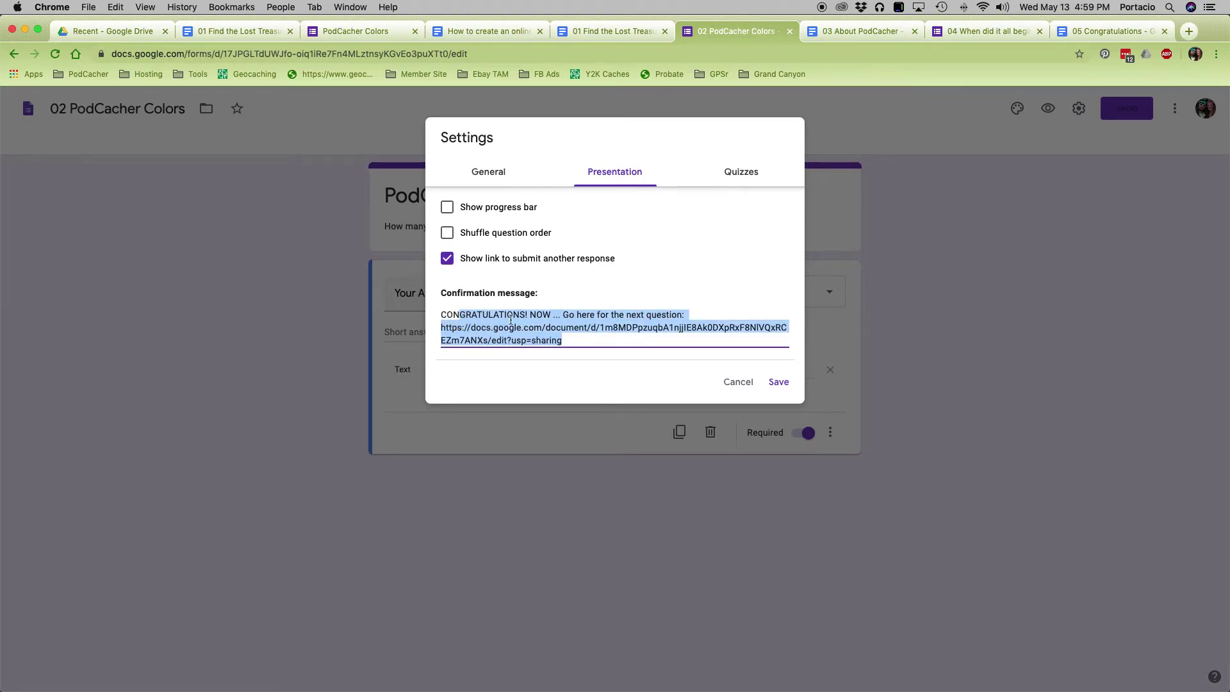
click(603, 334)
drag(576, 340, 439, 333)
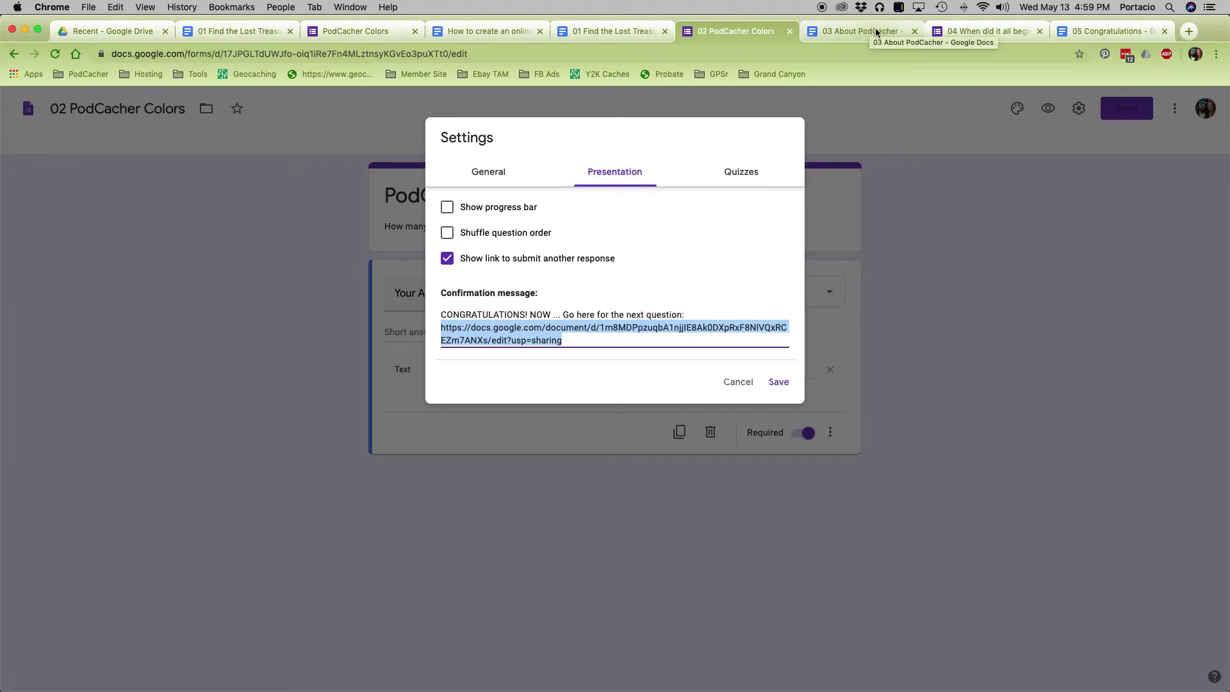
click(738, 382)
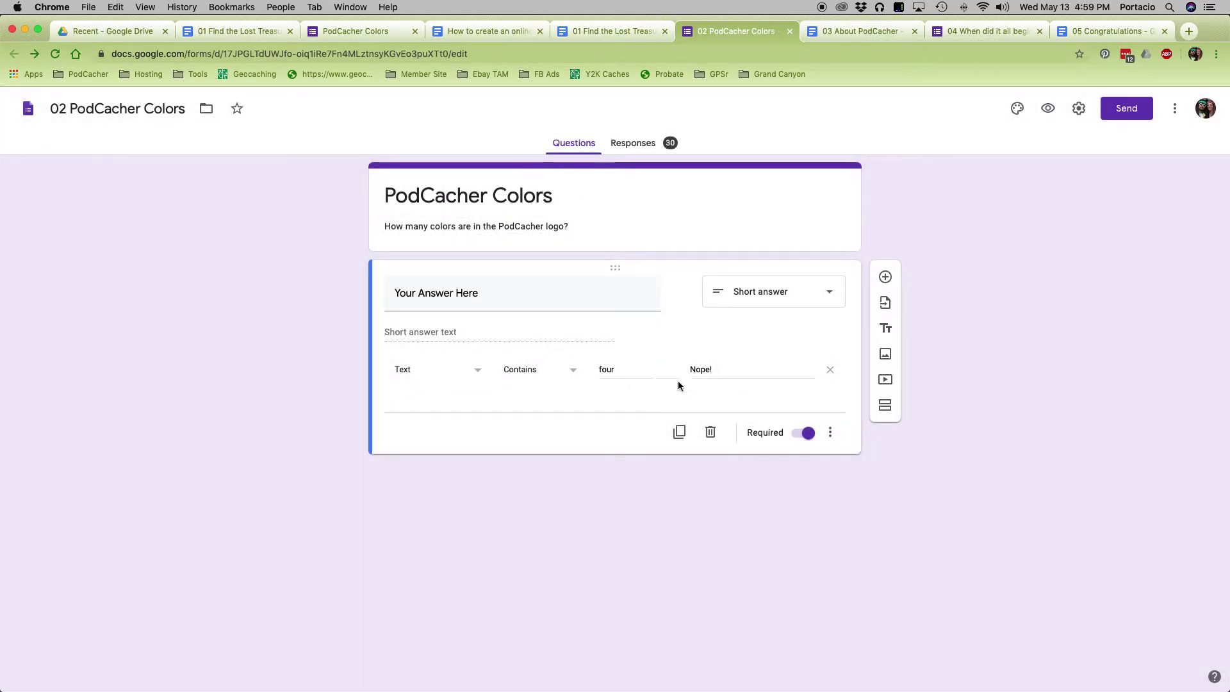
- Test the live PodCacher Colors form by submitting the wrong answer "five"
click(351, 29)
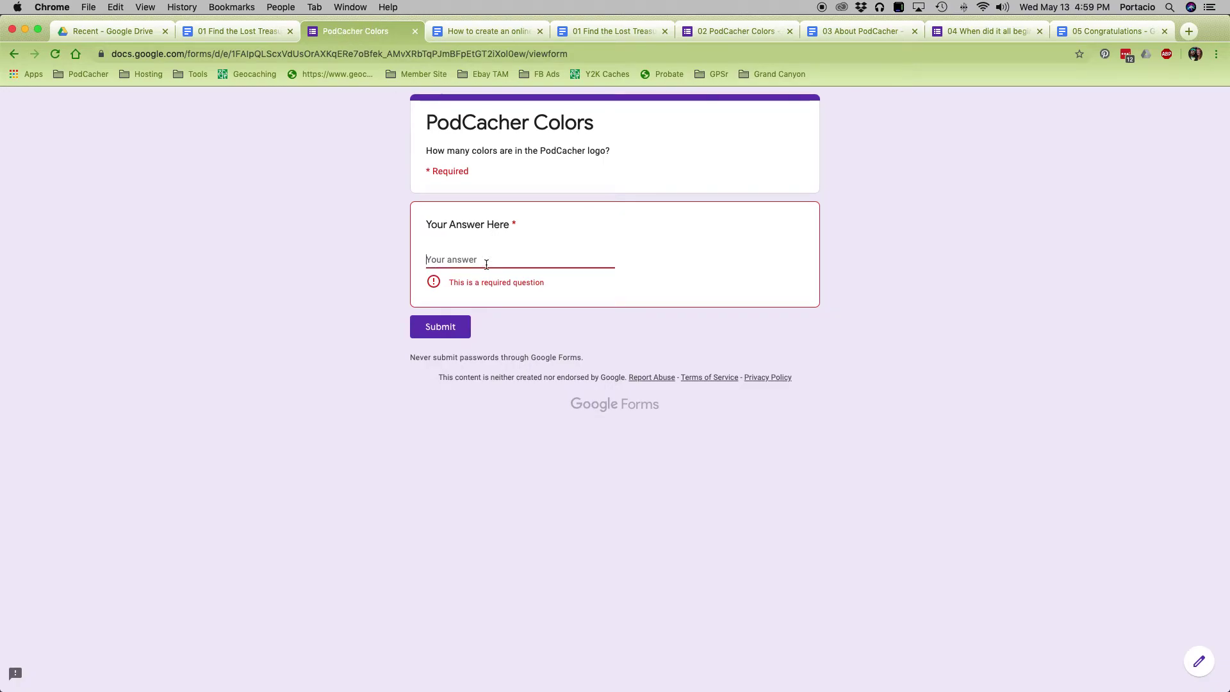
text(four)
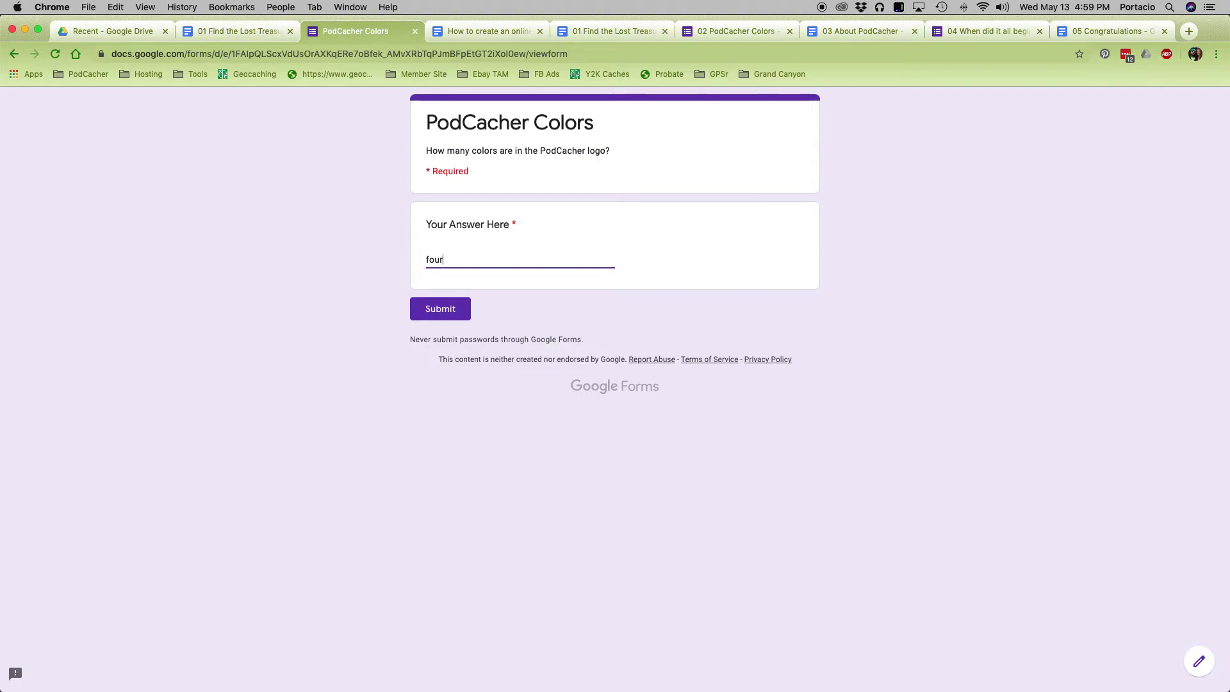
key(BackSpace)
key(BackSpace)
key(BackSpace)
key(BackSpace)
text(five)
click(461, 310)
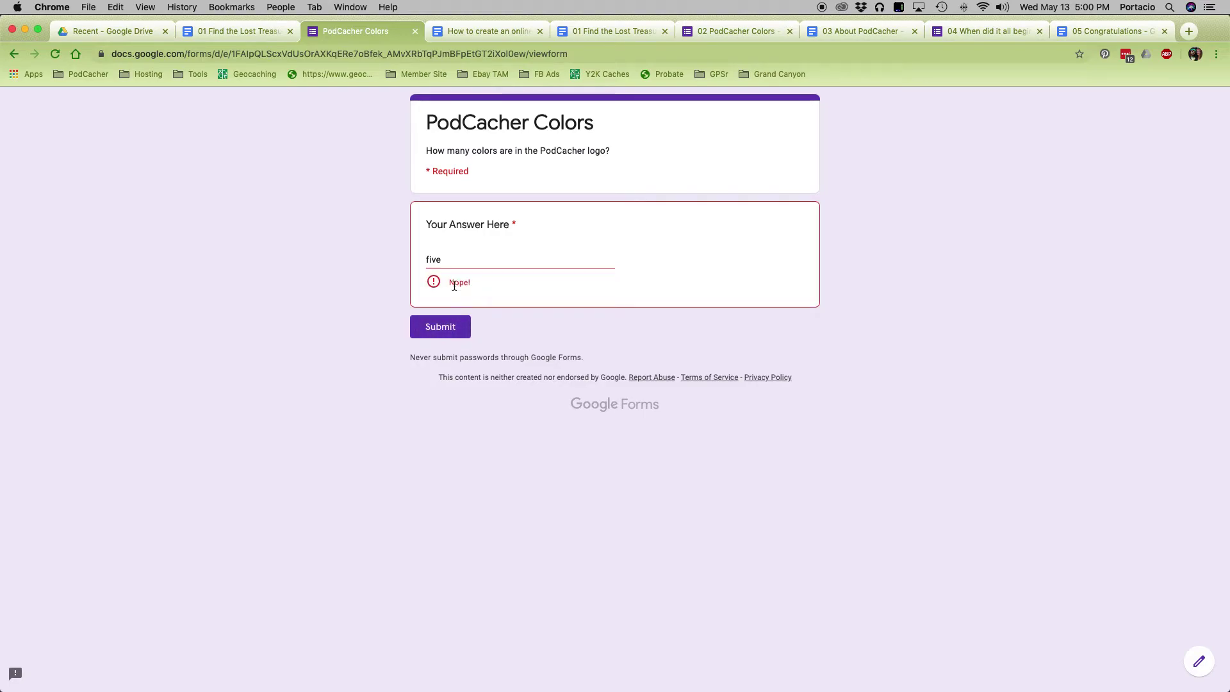
- Submit the correct answer "four" in the live PodCacher Colors form, and show the 03 About PodCacher document that follows it
drag(470, 264, 380, 262)
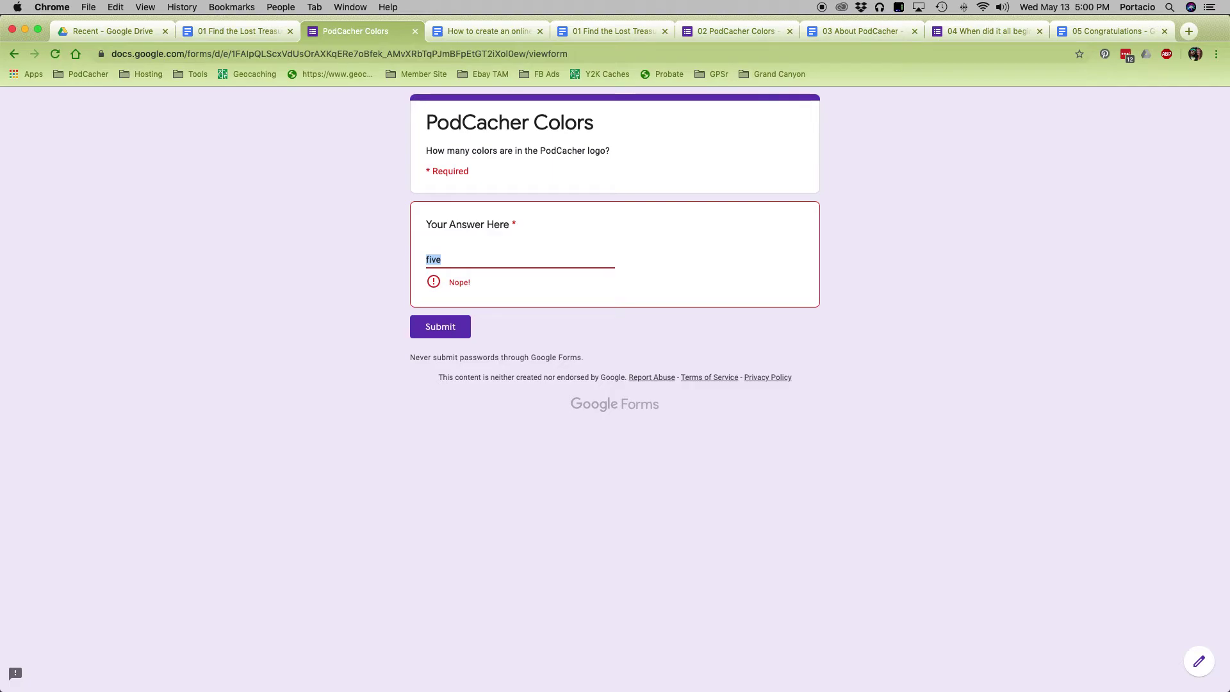
text(four)
click(440, 310)
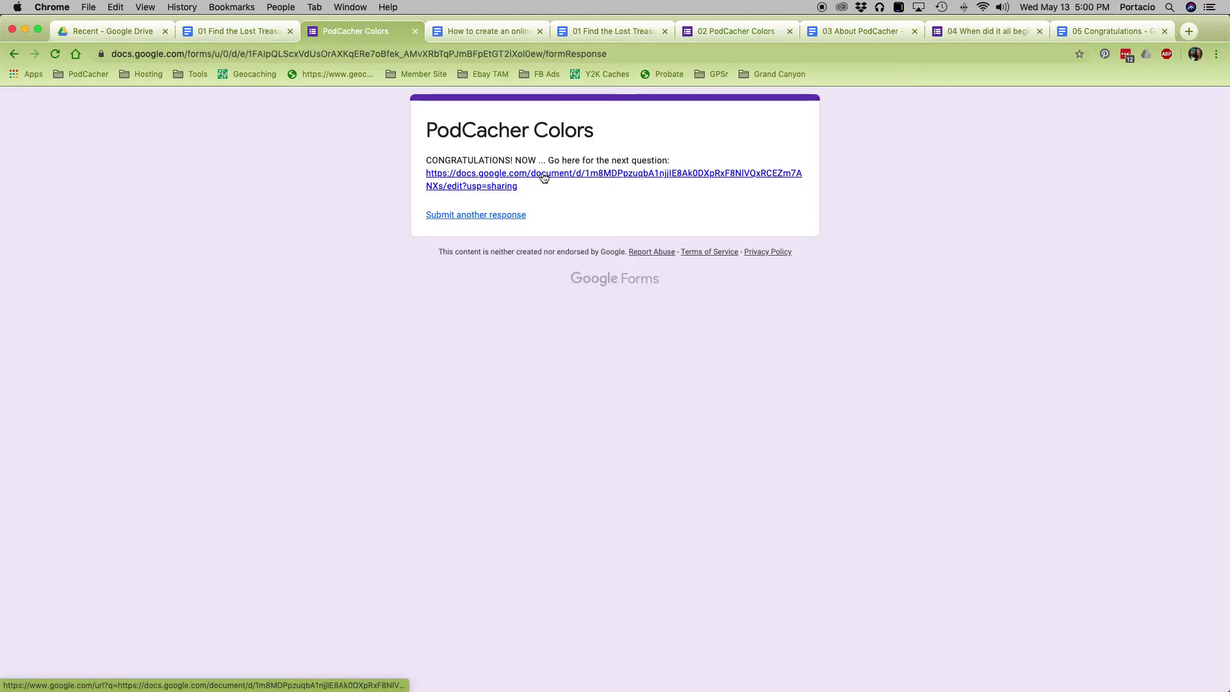
click(848, 26)
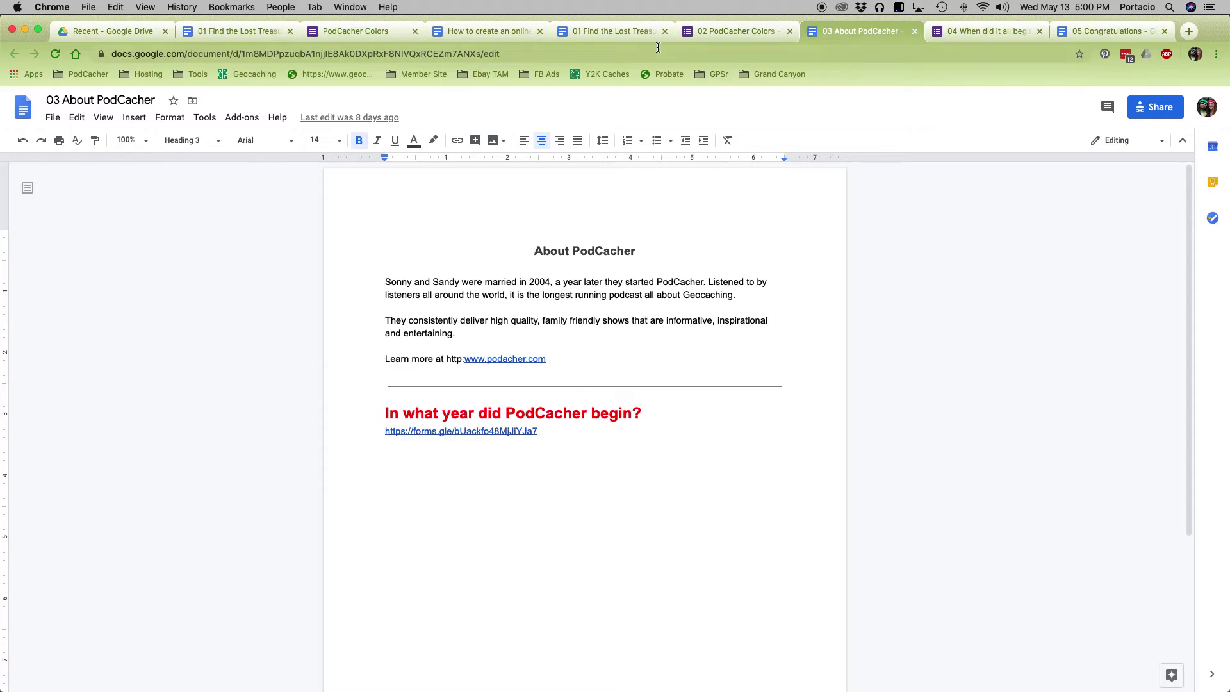
- Consult the guide section on getting a link that leads to a Google Form, and look at the 02 form and 01 document
click(480, 31)
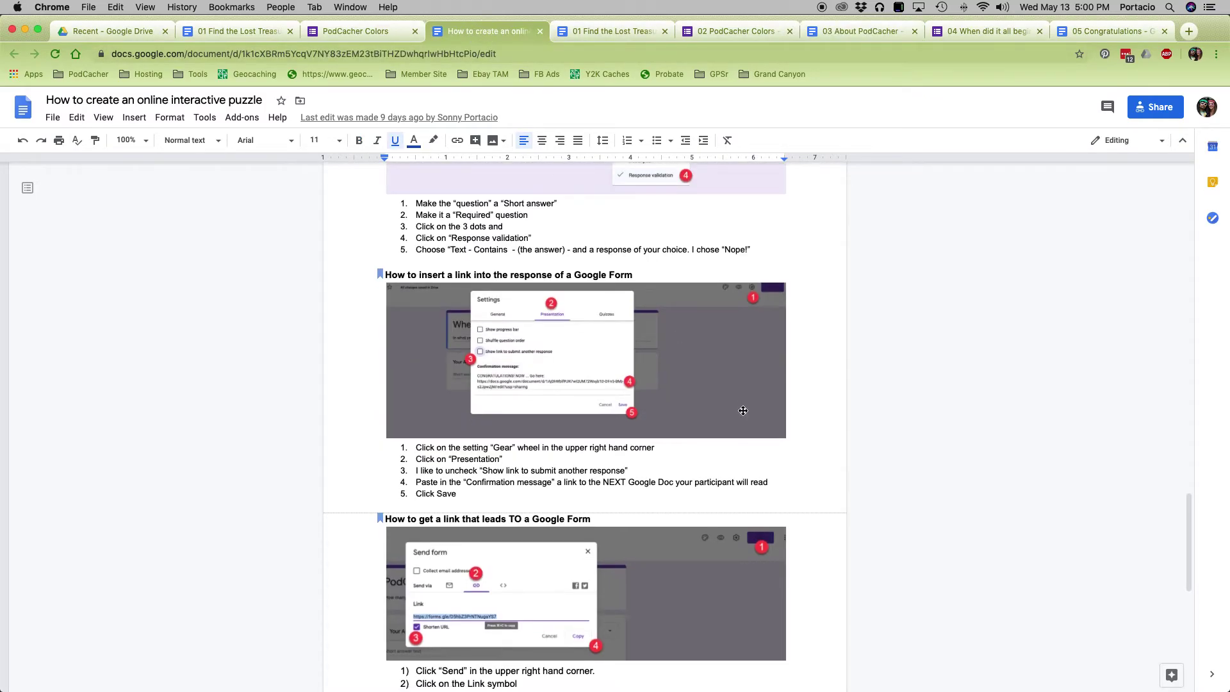
scroll(740, 412, down, 4)
scroll(736, 411, down, 2)
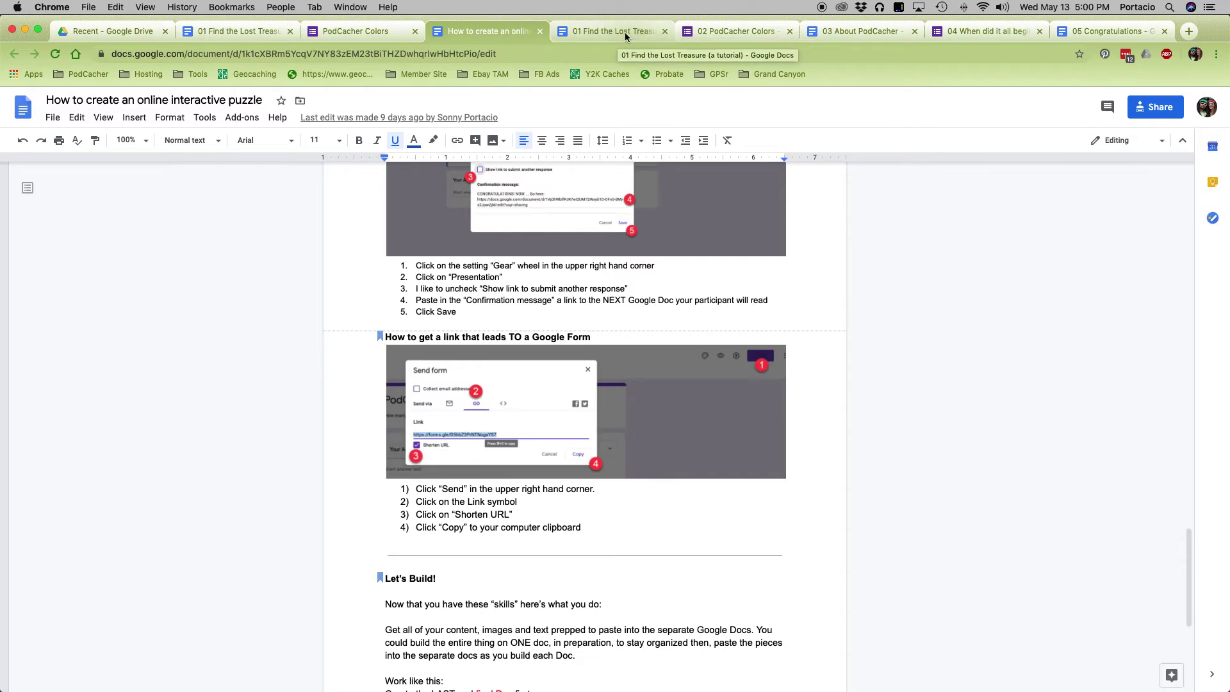
click(741, 29)
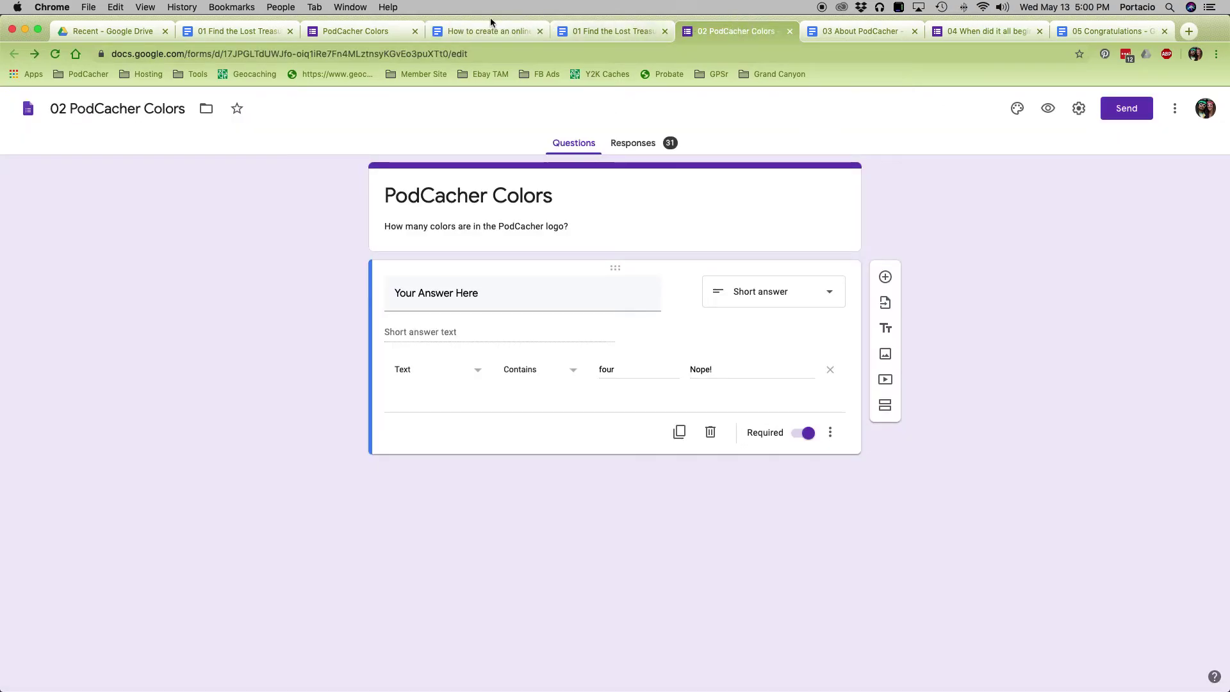
click(594, 31)
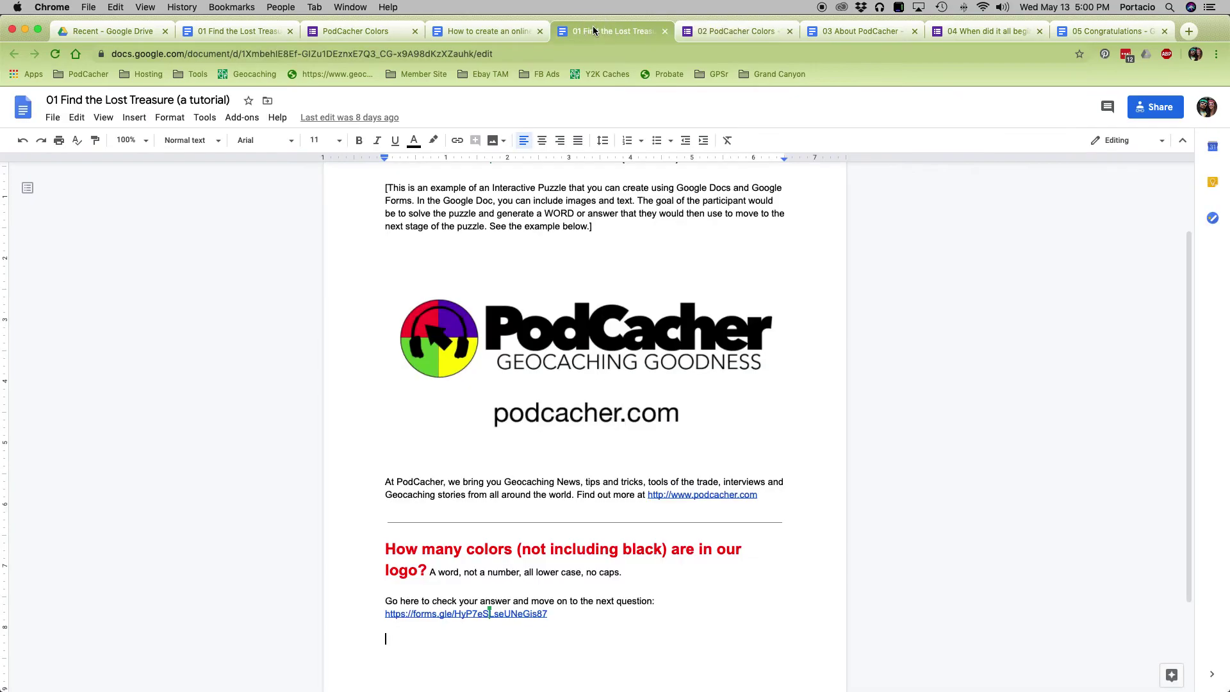
click(485, 31)
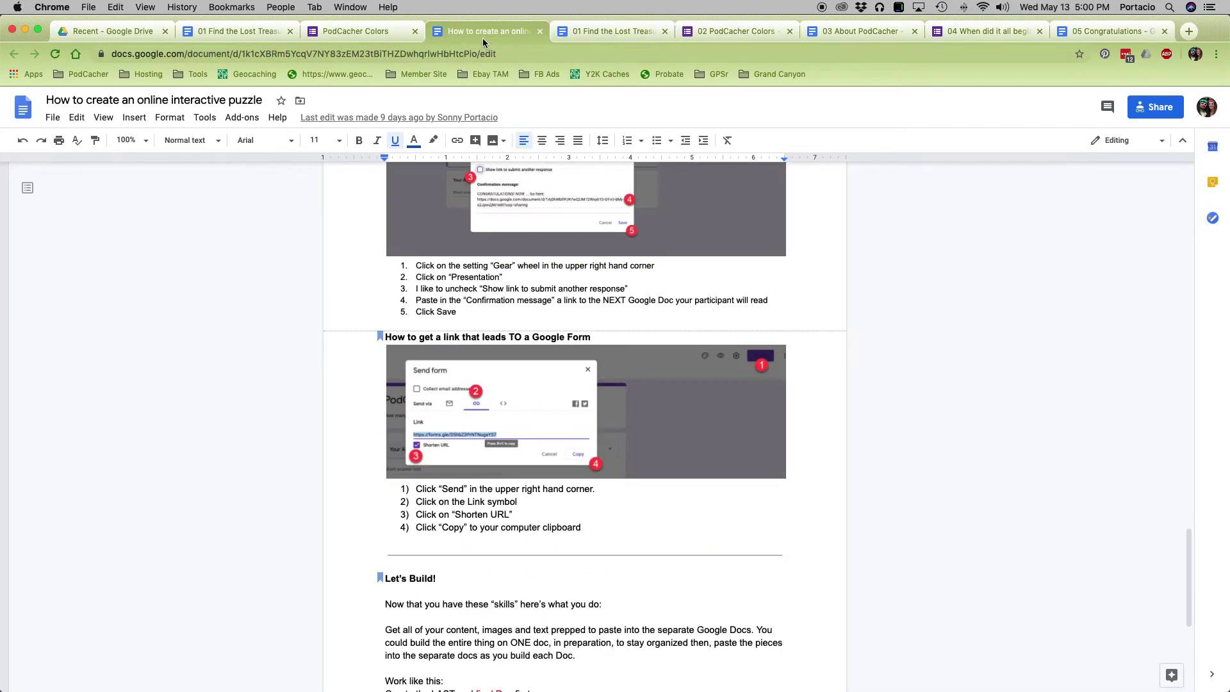
- Display the shortened shareable link for the 02 PodCacher Colors form, and close the send options without copying it
click(736, 37)
click(1130, 111)
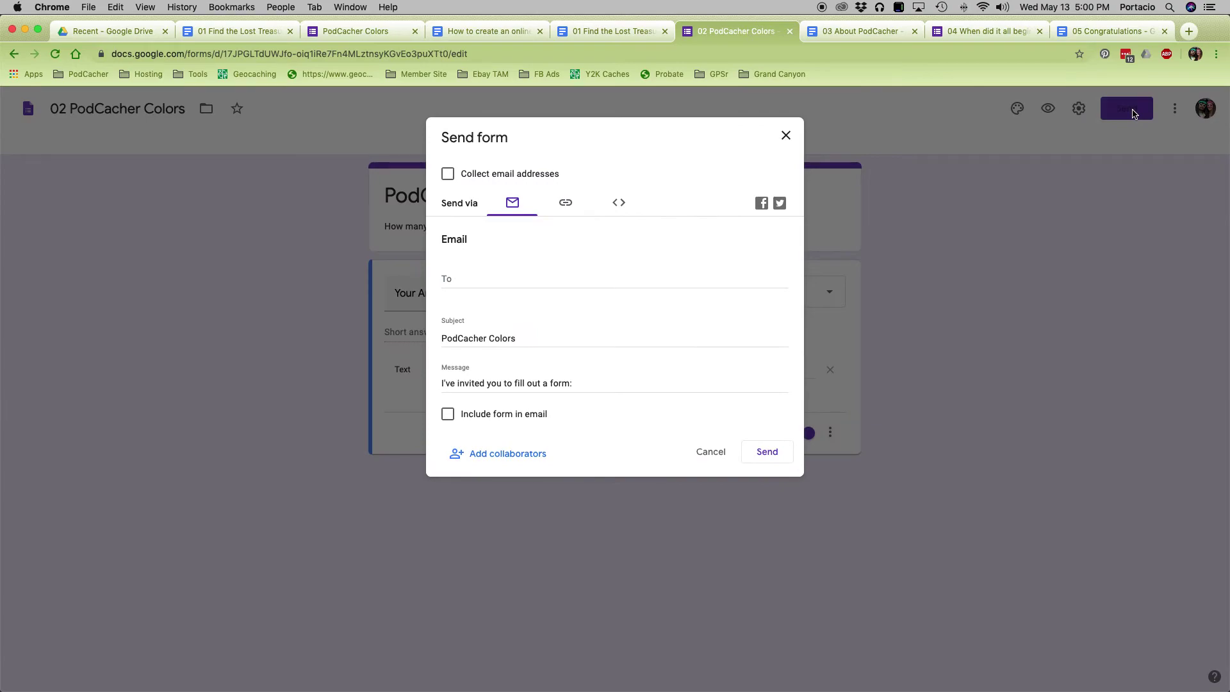
click(566, 204)
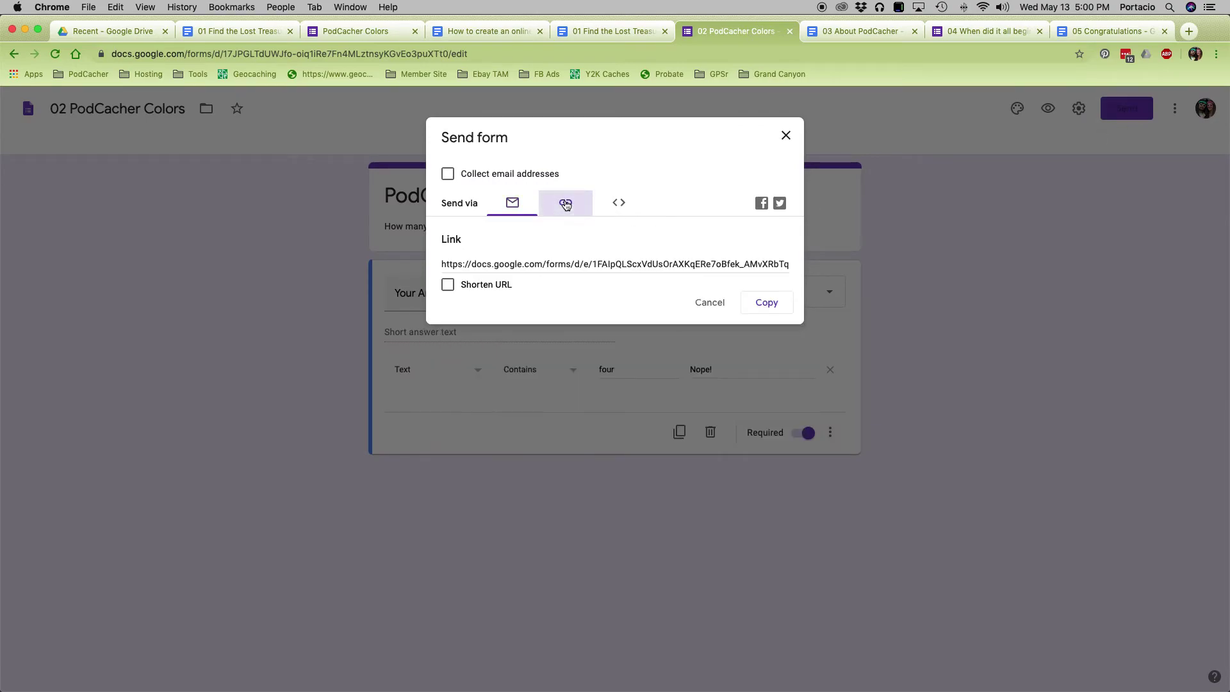
click(448, 284)
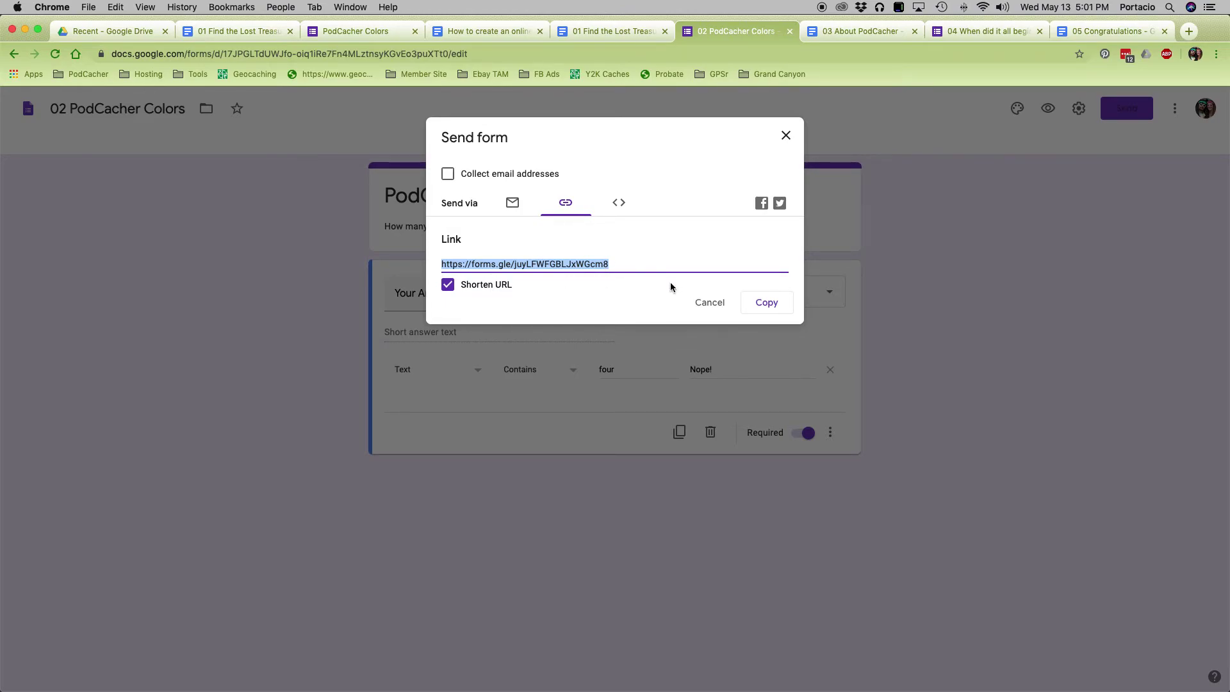
click(700, 305)
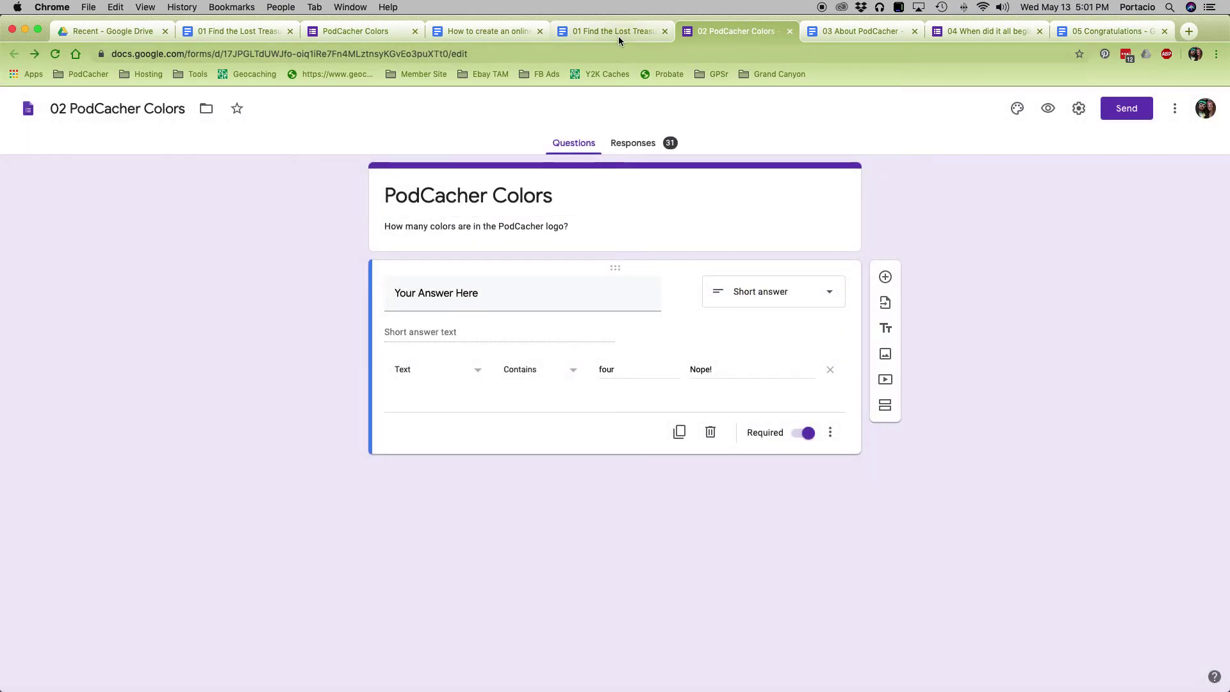
- Check where the form links sit below the questions in the 01 Find the Lost Treasure and 03 About PodCacher documents
click(614, 33)
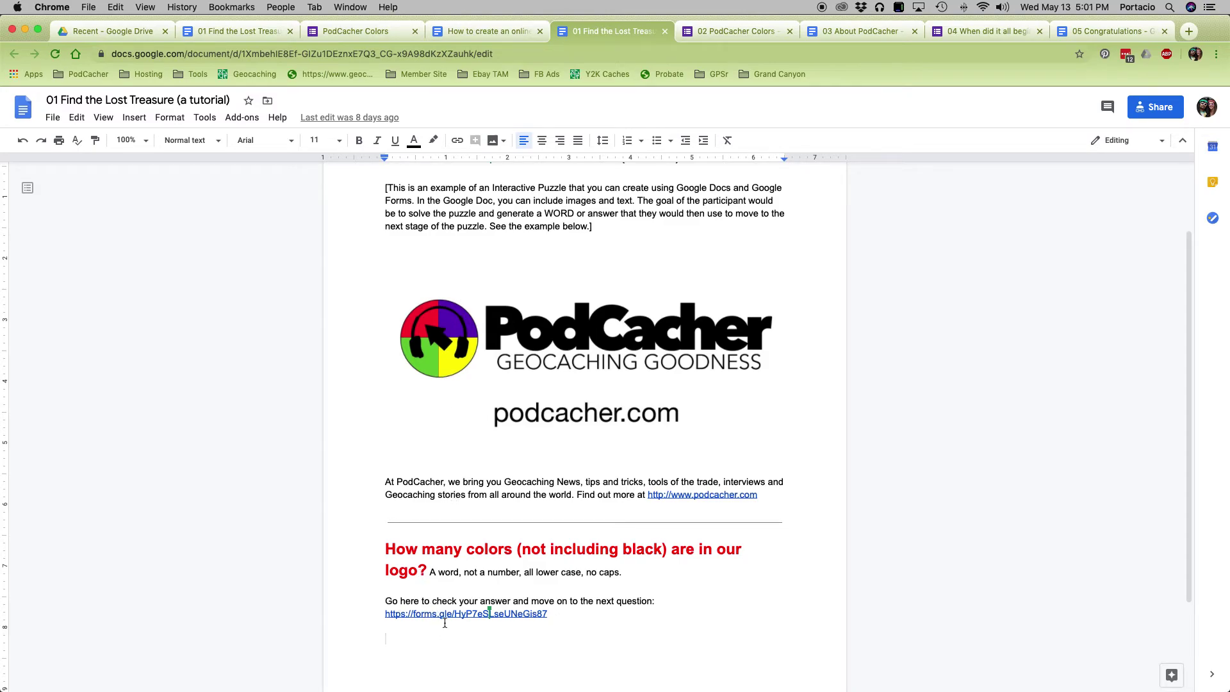
click(734, 33)
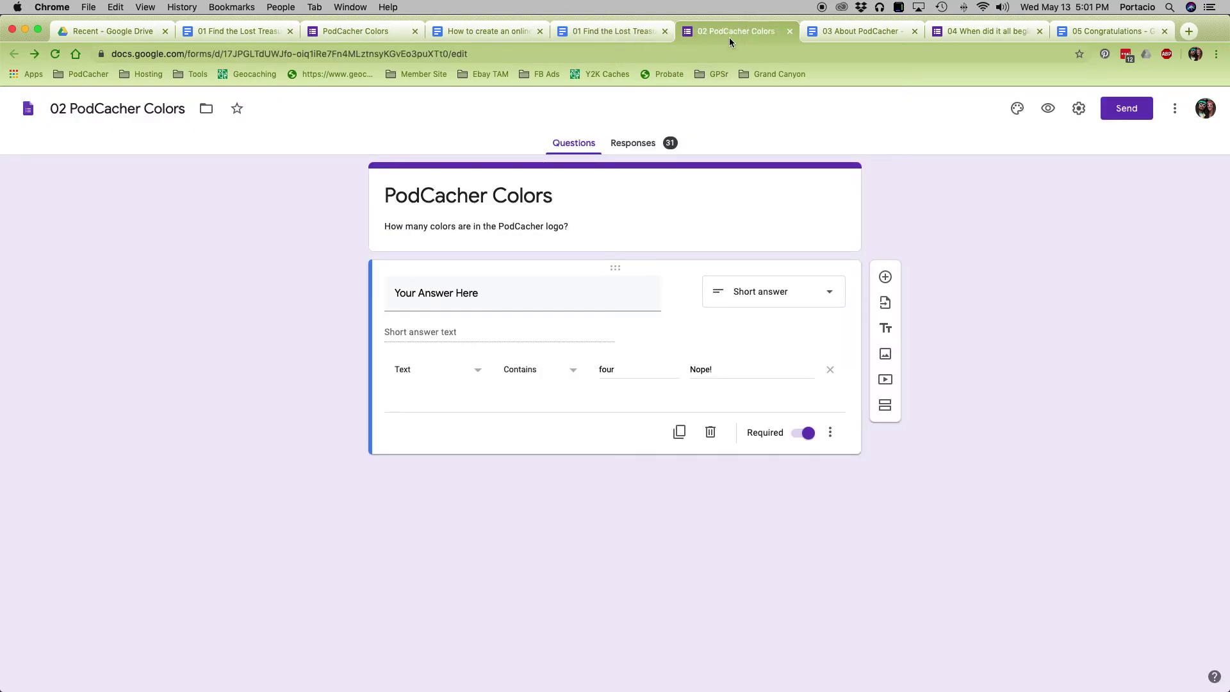
click(841, 26)
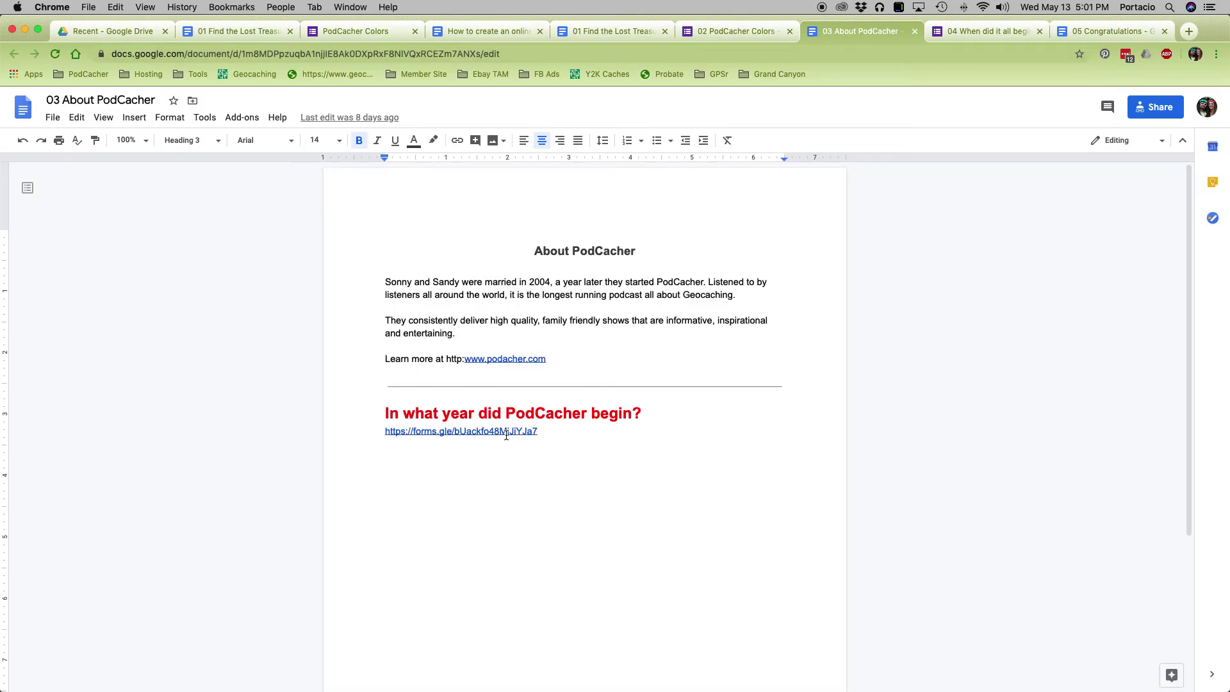
- Request a shortened link for the 04 When did it all begin? form, cancel sending, and return to the 03 About PodCacher document
click(974, 32)
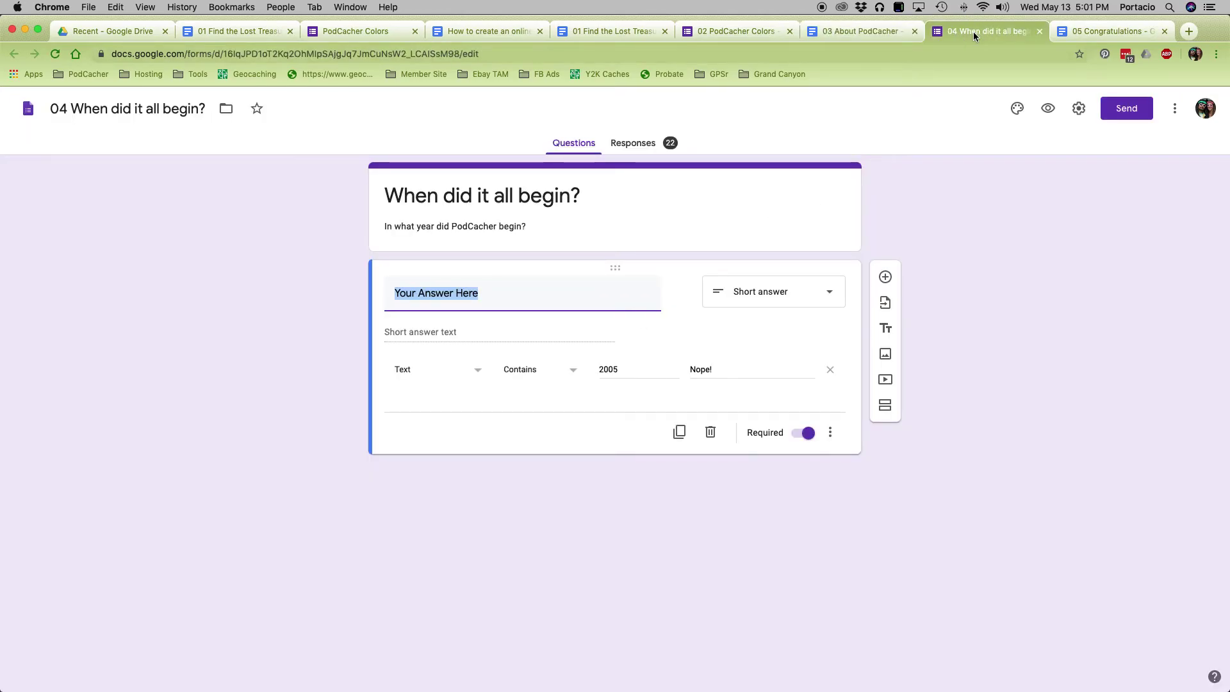
click(1125, 113)
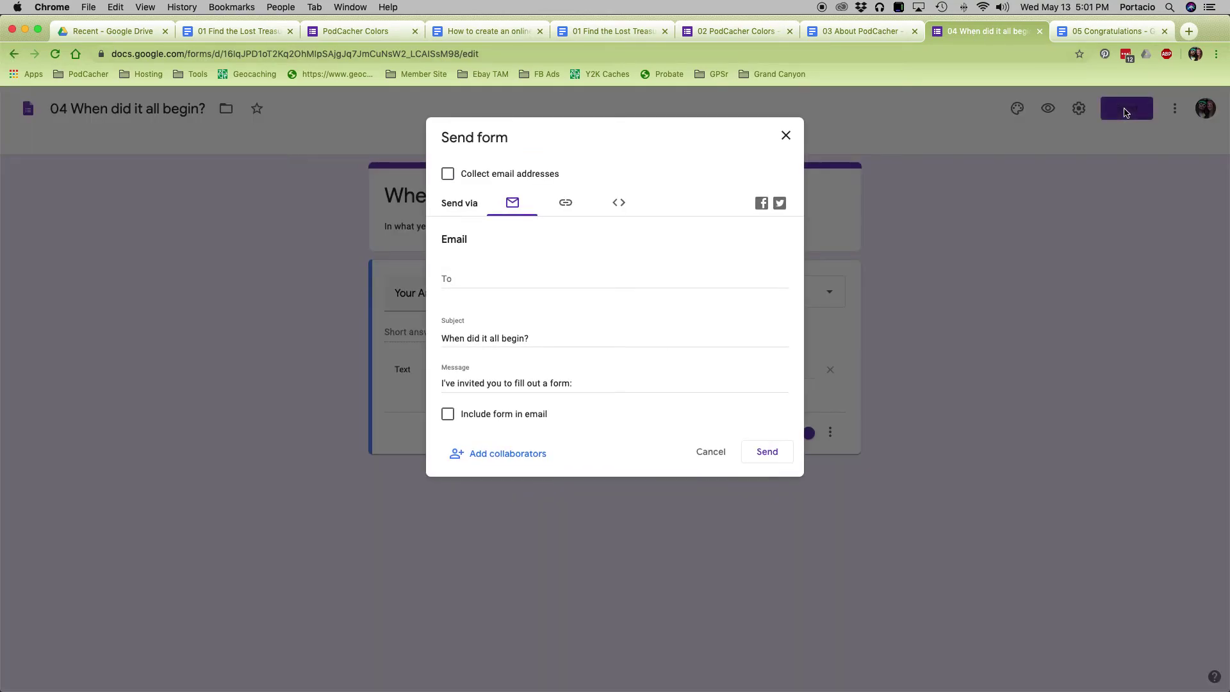
click(567, 204)
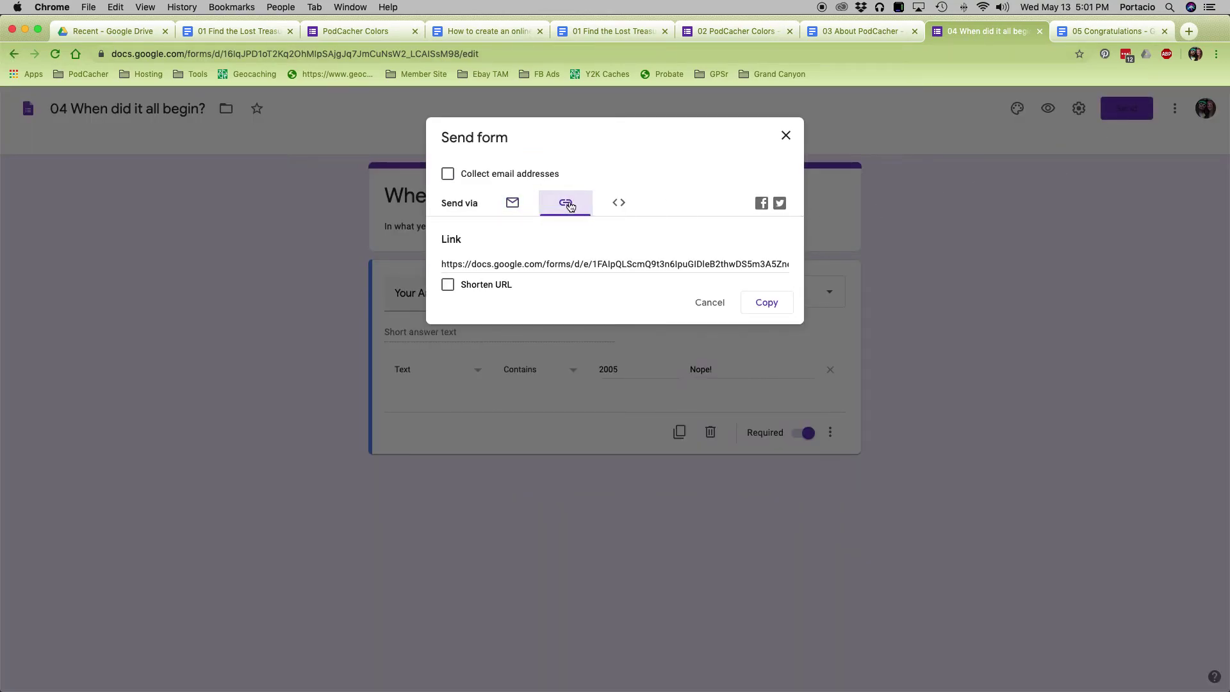
click(448, 285)
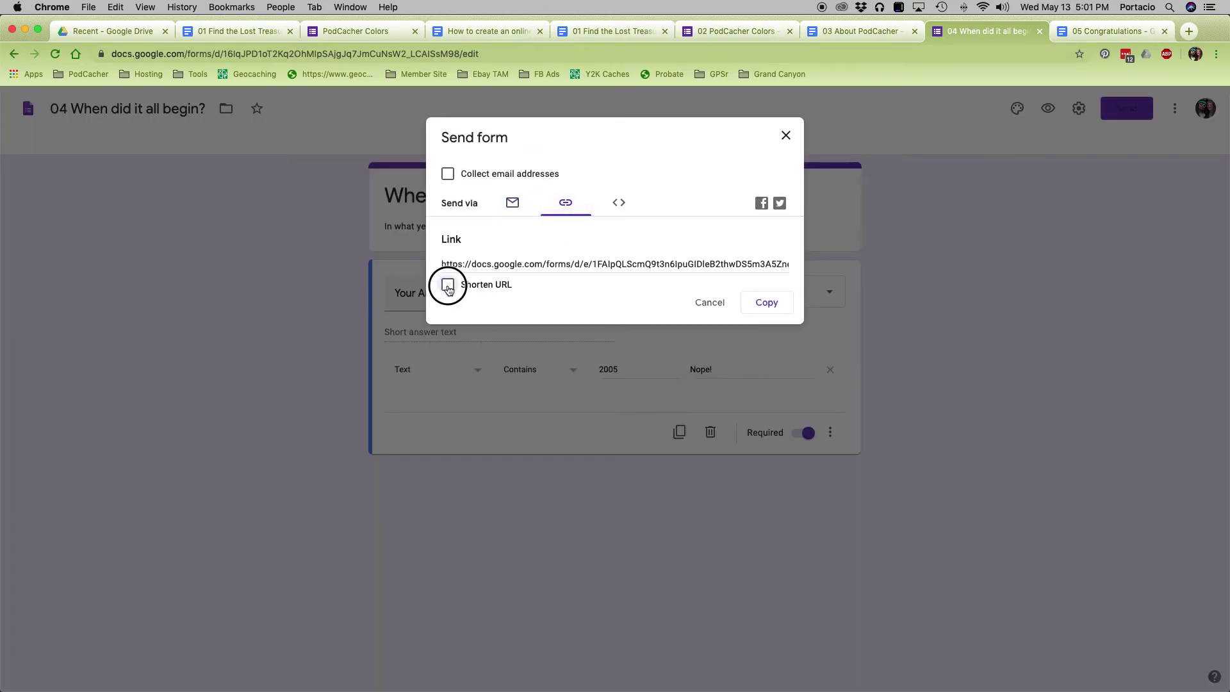
click(704, 304)
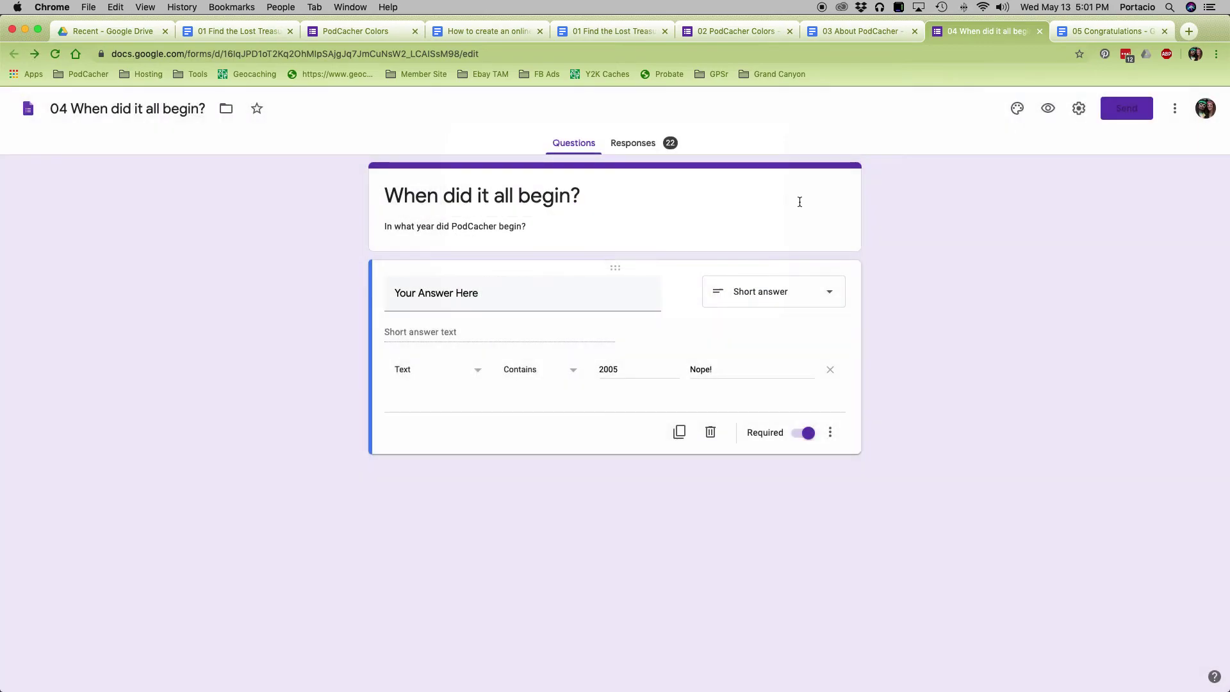
click(875, 32)
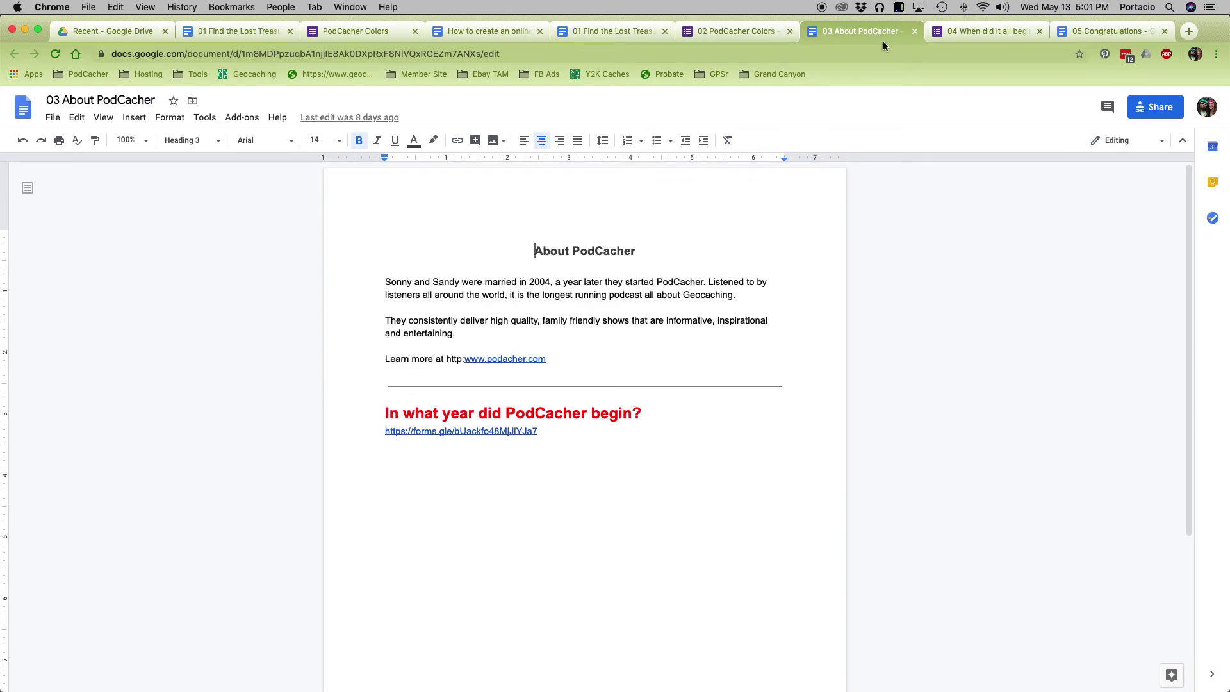
- Review the puzzle pages in reverse building order, from the 05 Congratulations document back to the 01 Find the Lost Treasure document
click(1103, 33)
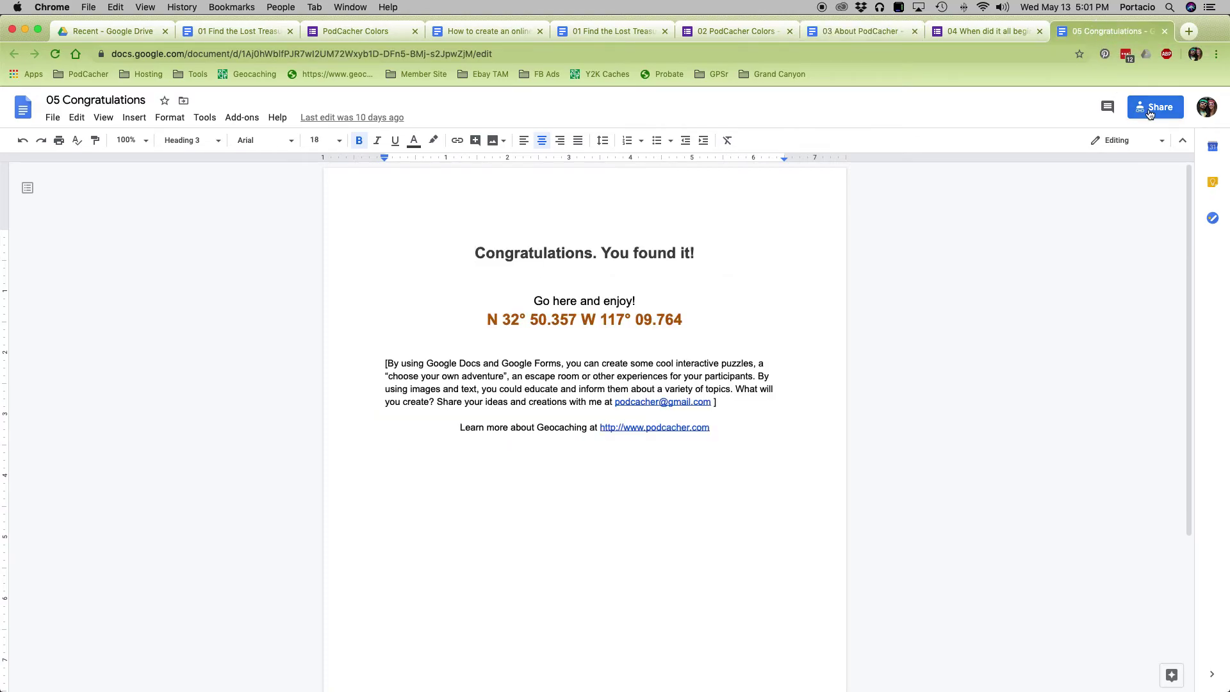
click(999, 31)
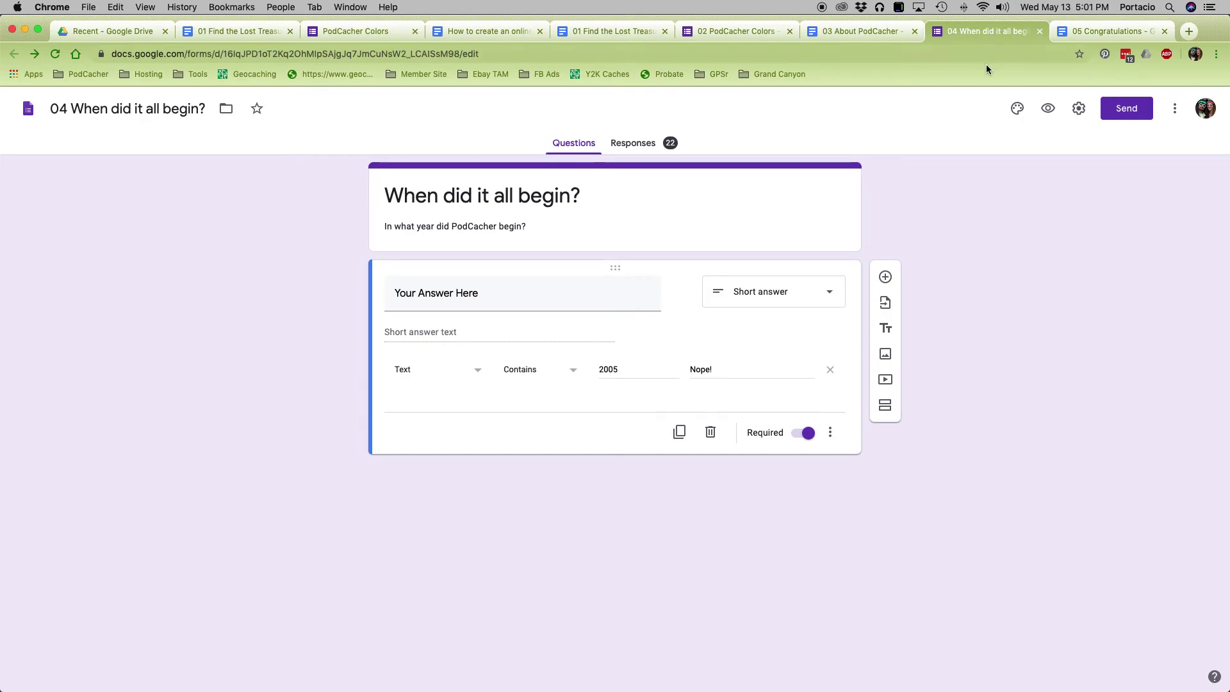
click(877, 31)
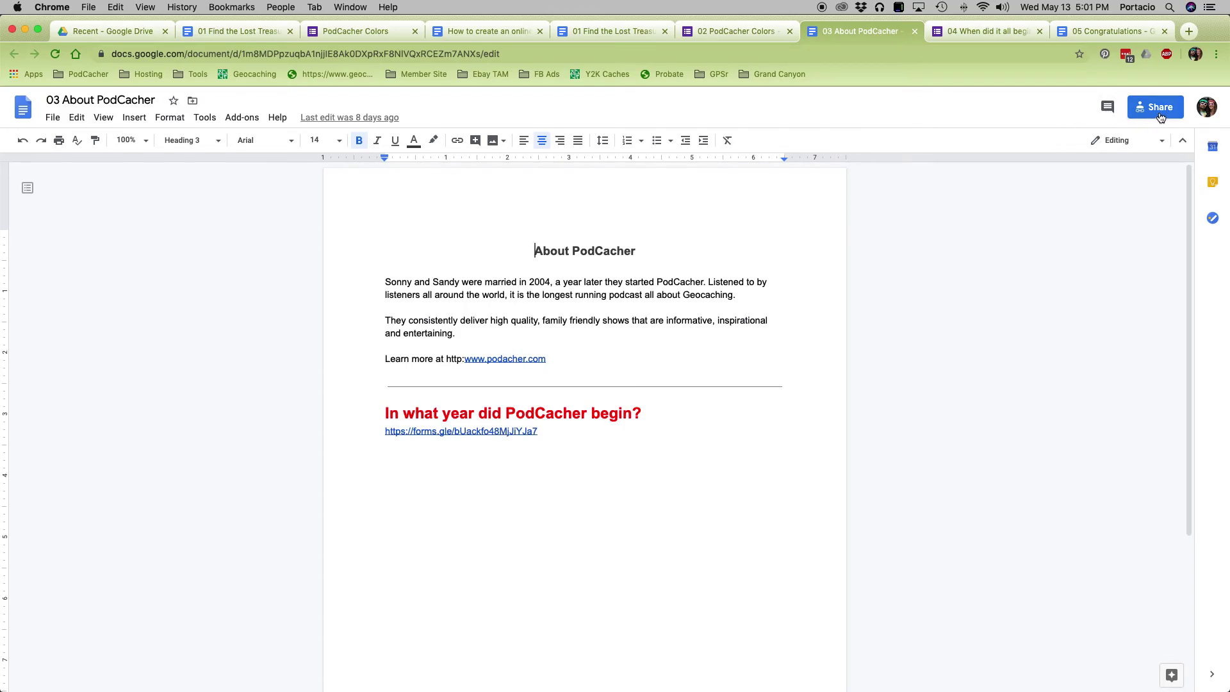
click(734, 30)
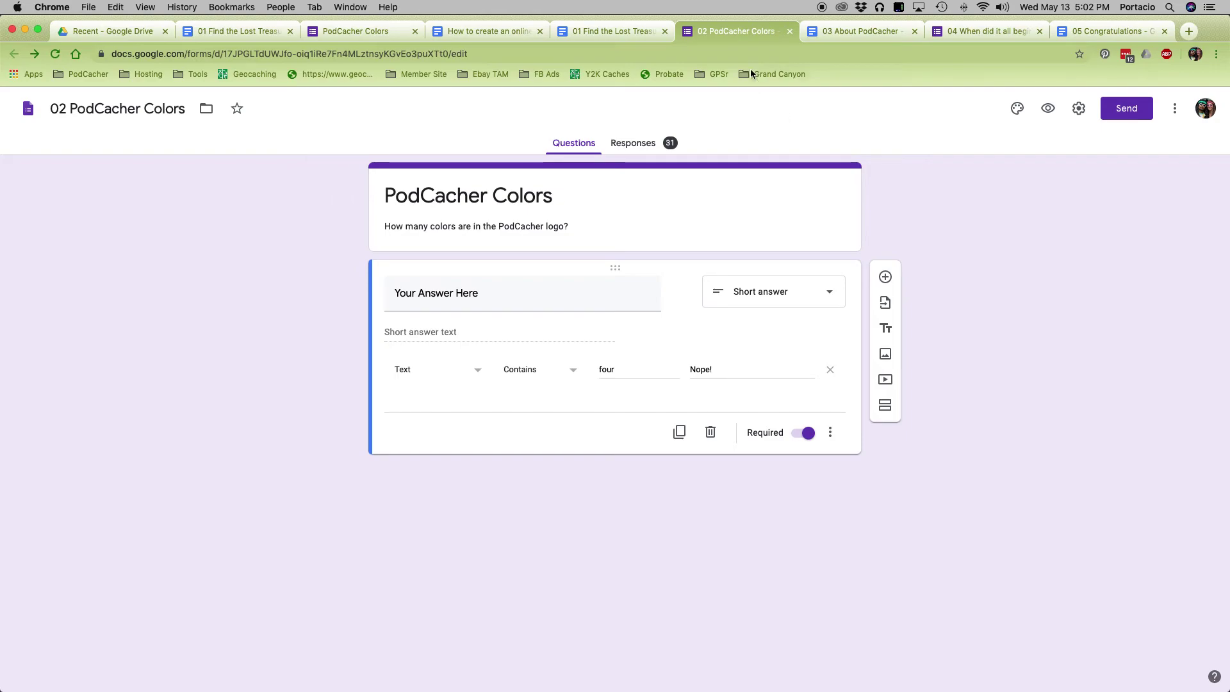
click(615, 30)
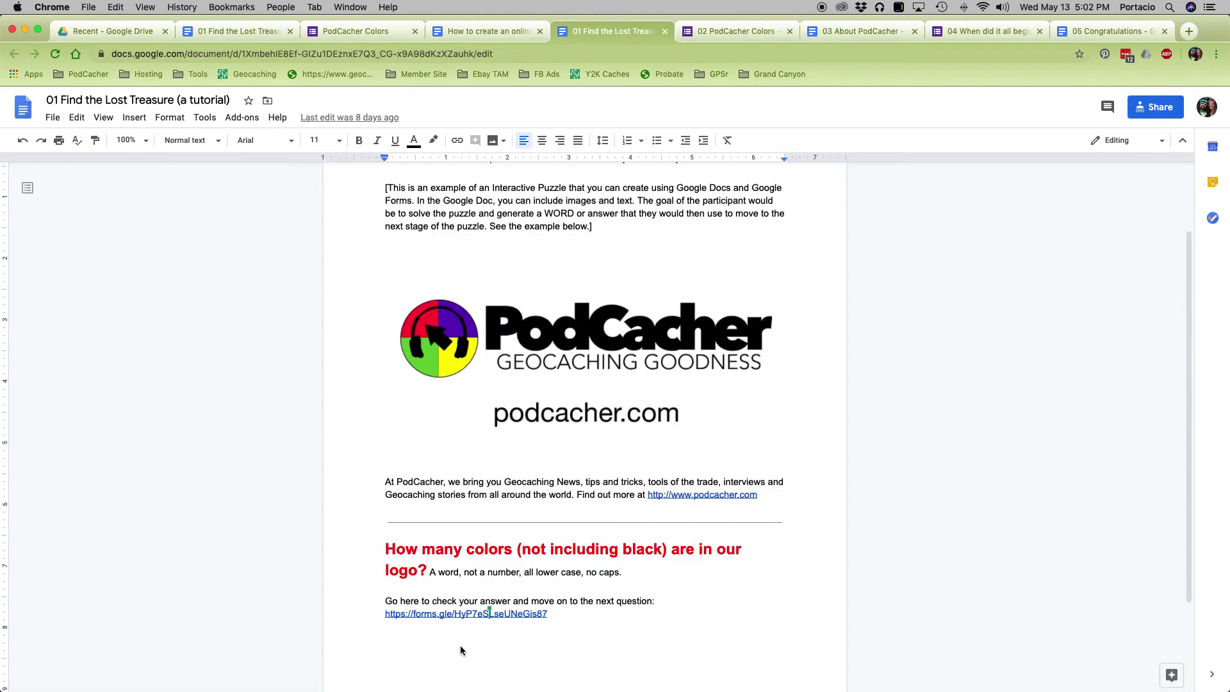
- Read the "Let's Build!" section at the end of the puzzle guide
click(477, 32)
scroll(586, 370, down, 5)
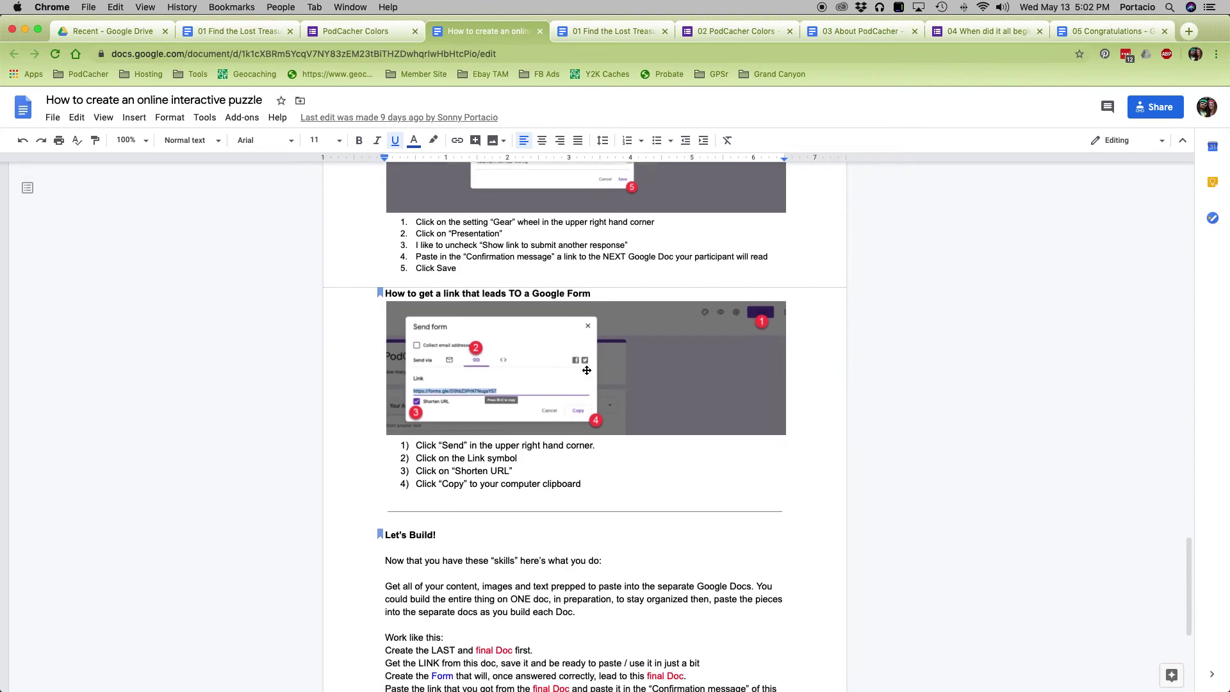
scroll(586, 370, down, 2)
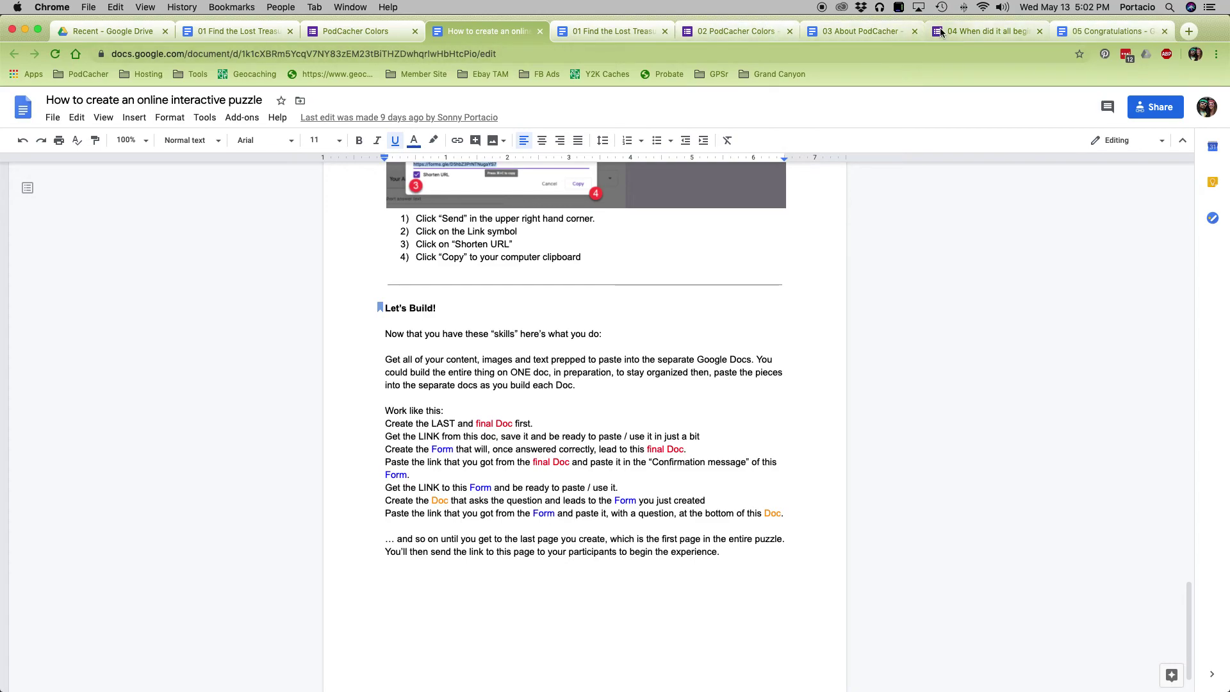
- Walk through the puzzle pages in participant order, from the 01 Find the Lost Treasure document to the 05 Congratulations document
click(620, 32)
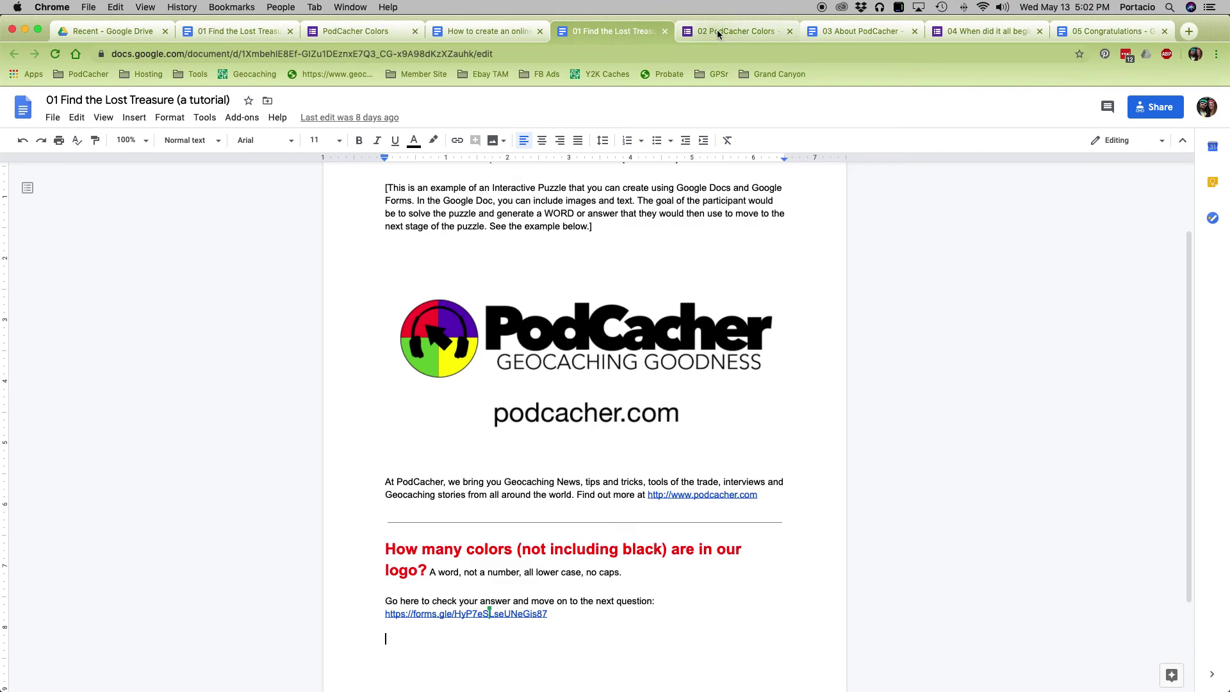
click(719, 33)
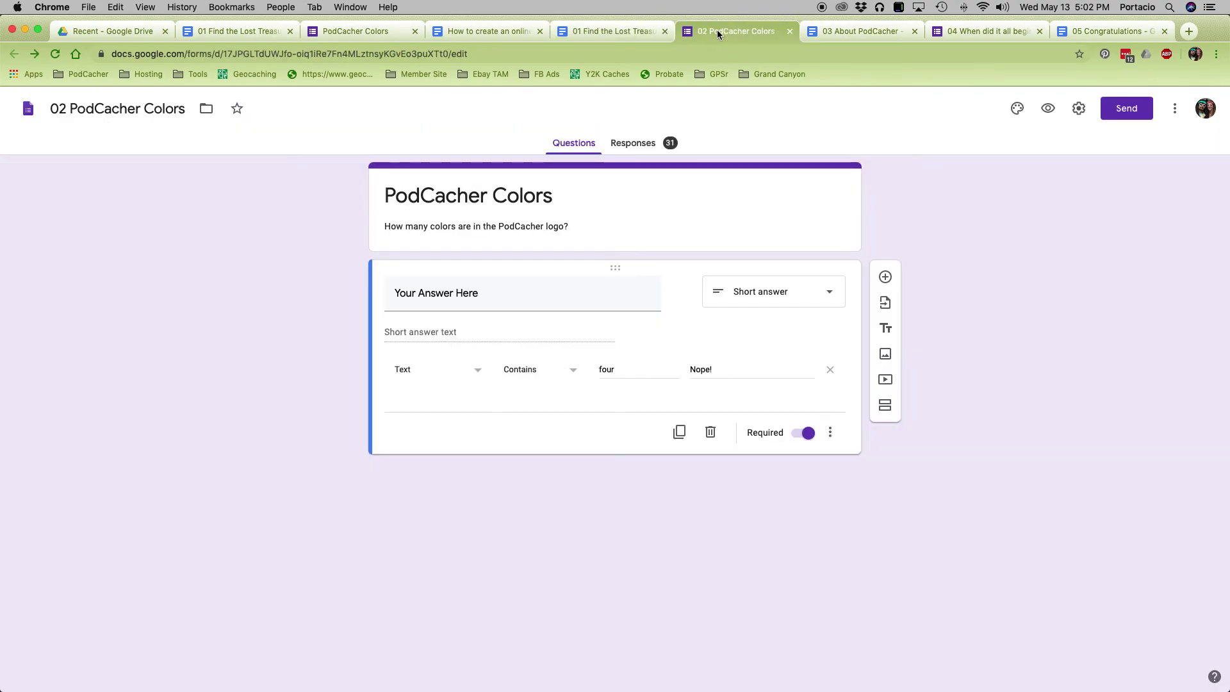
click(849, 28)
click(980, 29)
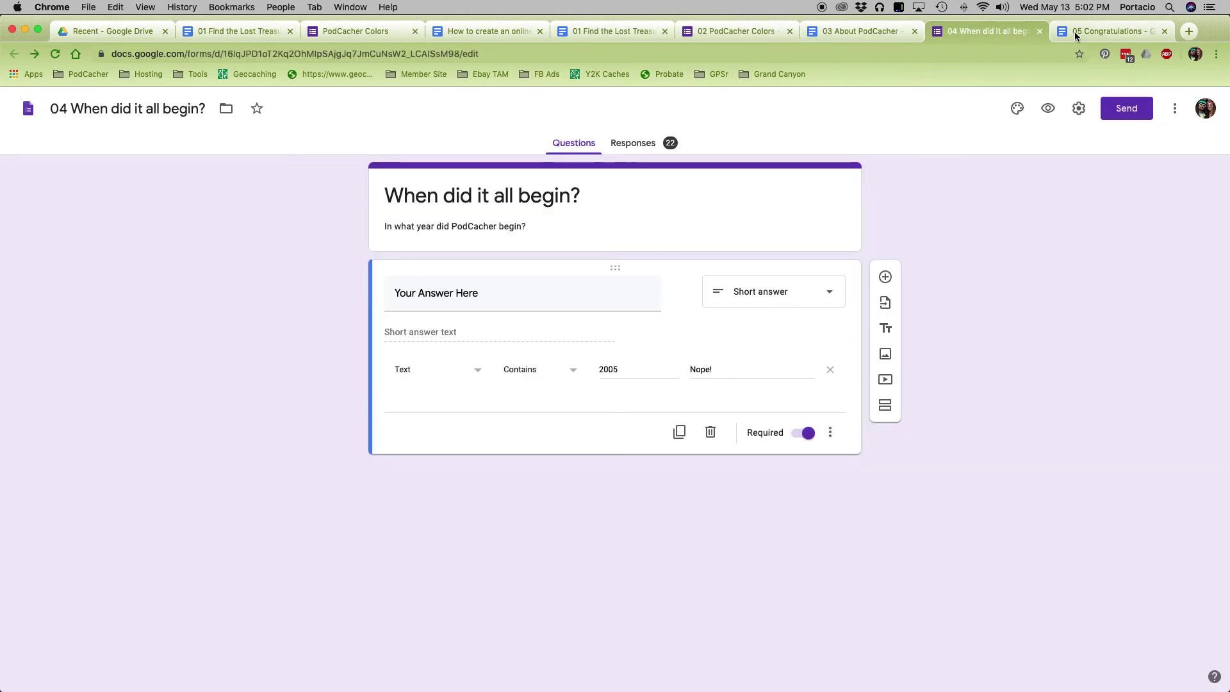
click(1083, 31)
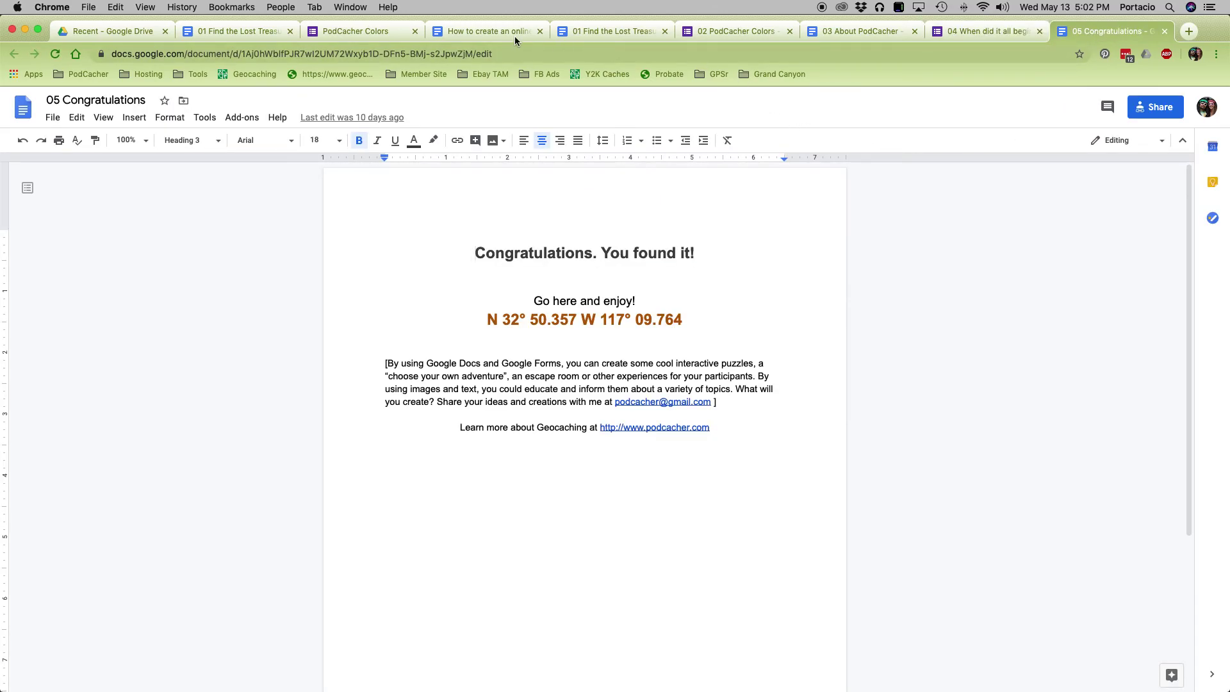
- Compare the guide's instructions for creating the form that leads to the final document with the 04 When did it all begin? form
click(487, 31)
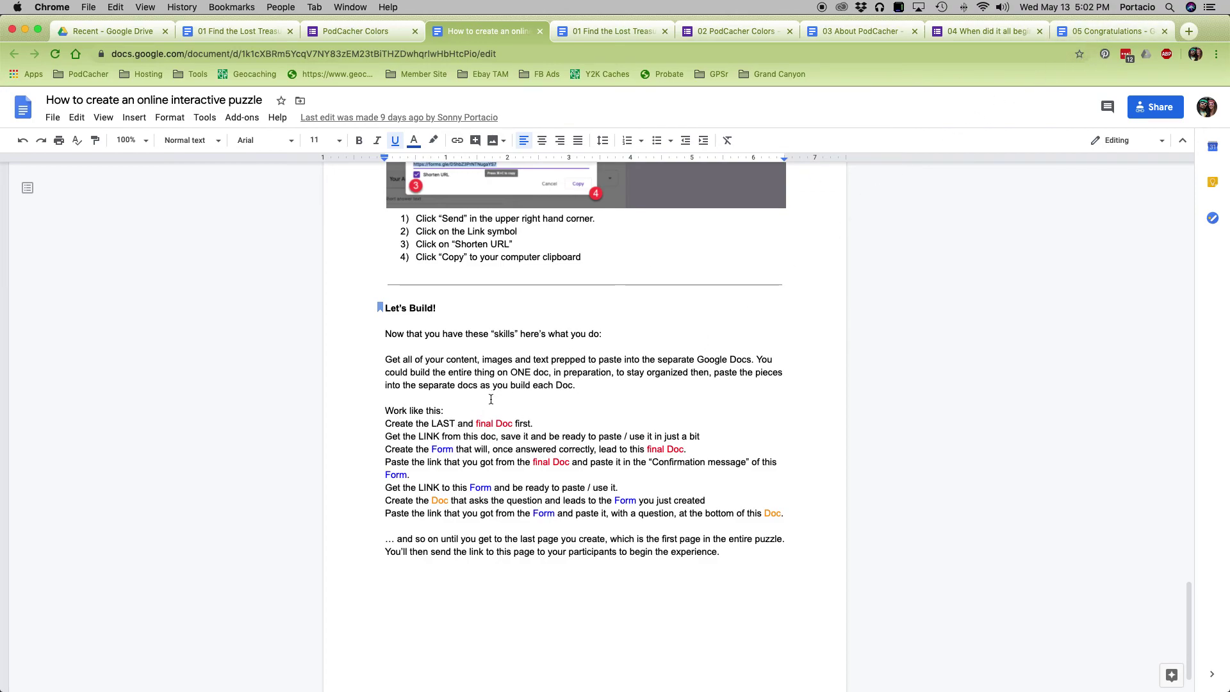
click(998, 33)
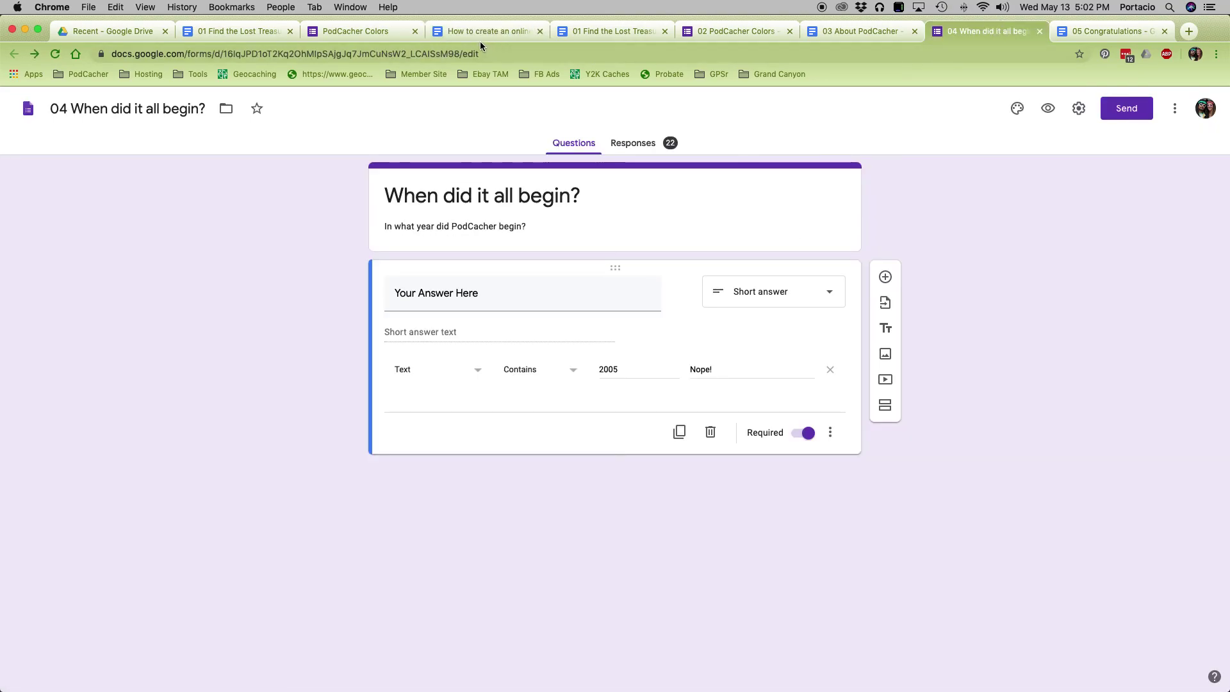
click(459, 32)
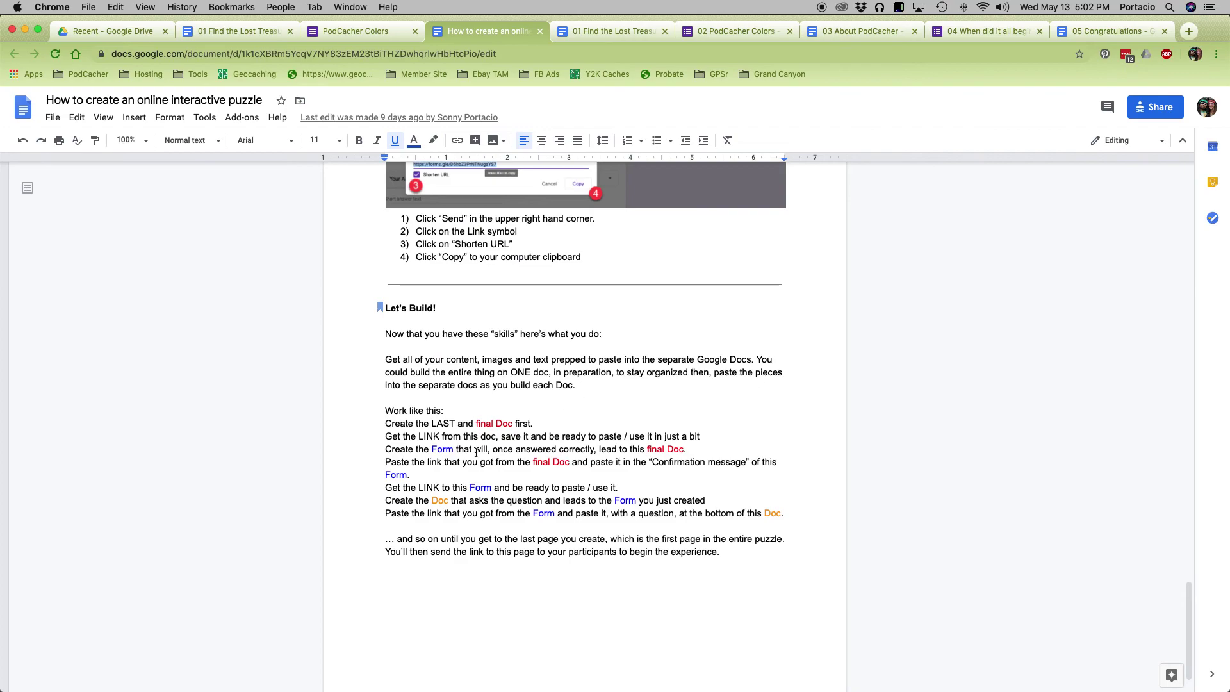
- Compare the guide's closing build instructions with the 01 Find the Lost Treasure opening document and the 05 Congratulations final document
scroll(495, 464, down, 2)
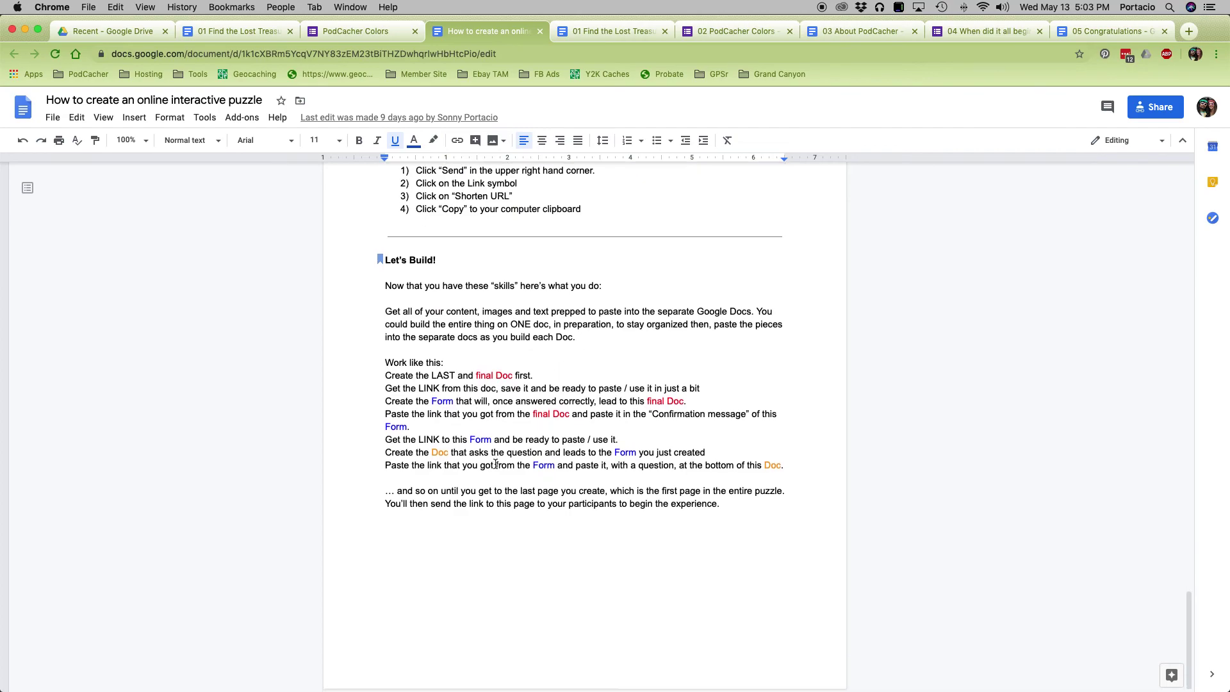
scroll(495, 464, up, 3)
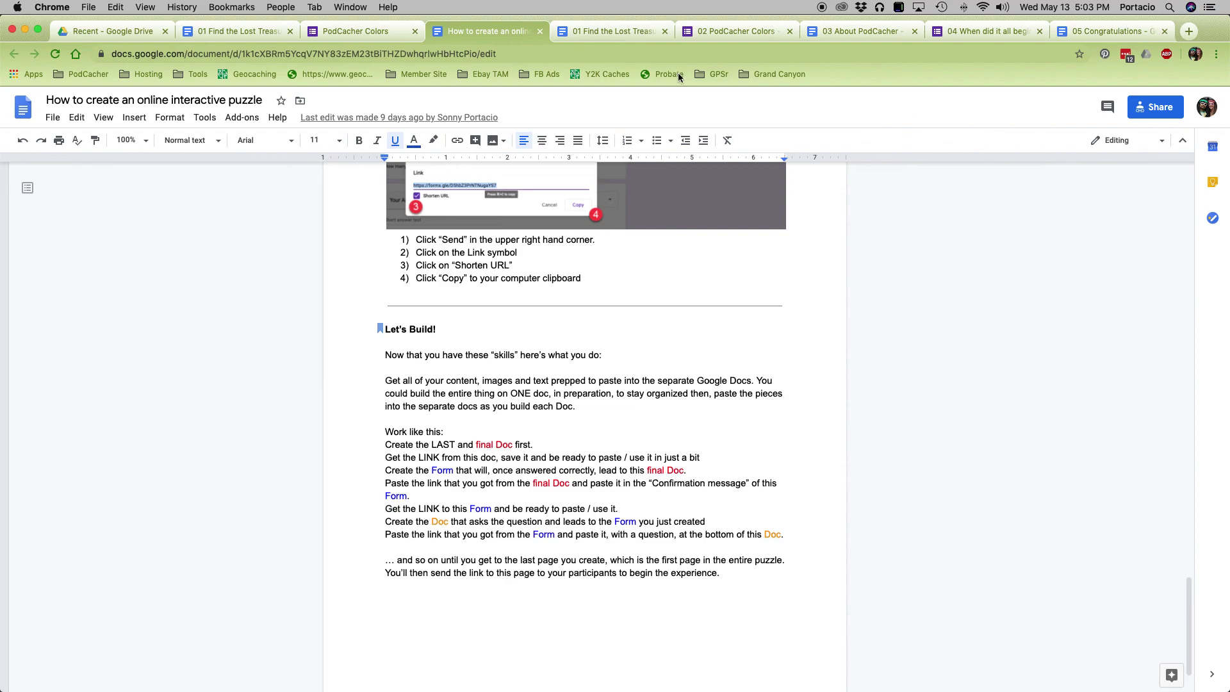
click(621, 35)
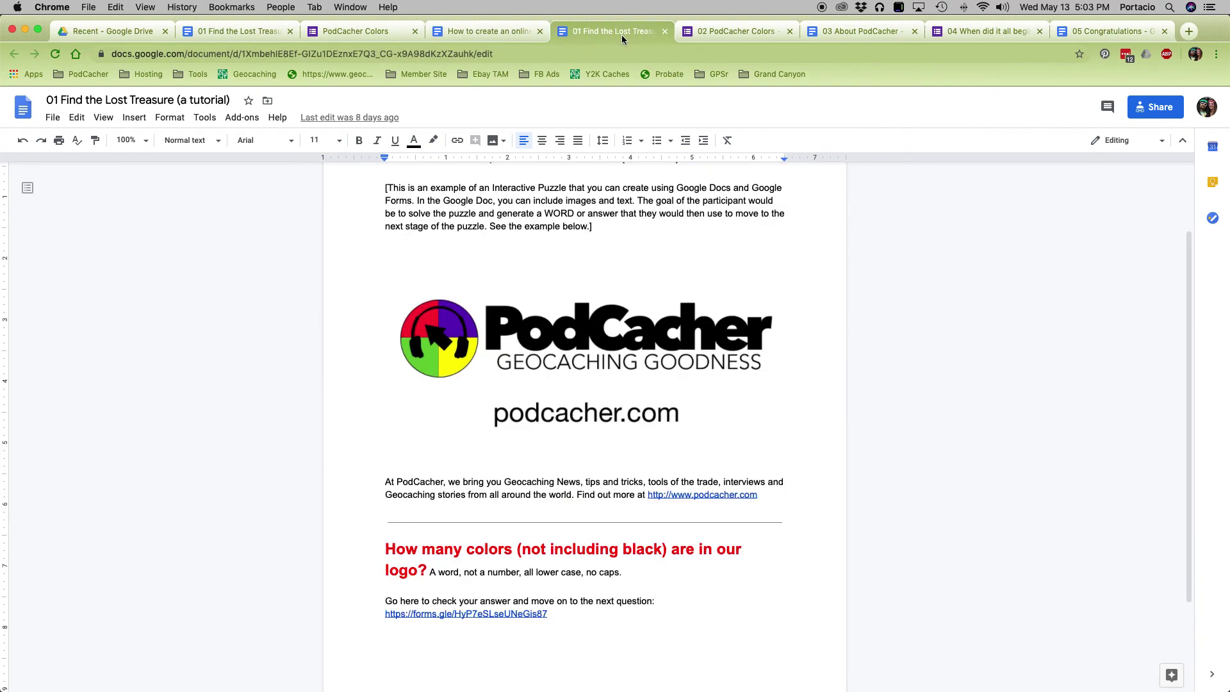
scroll(1035, 359, up, 2)
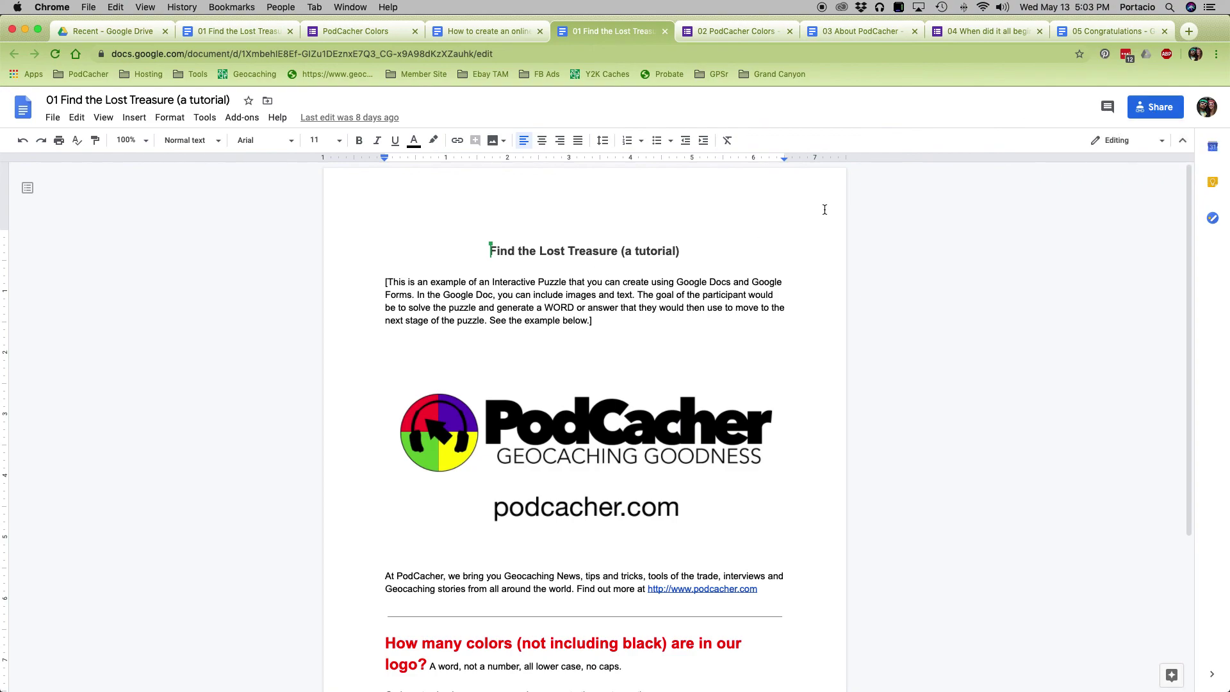
scroll(753, 292, down, 3)
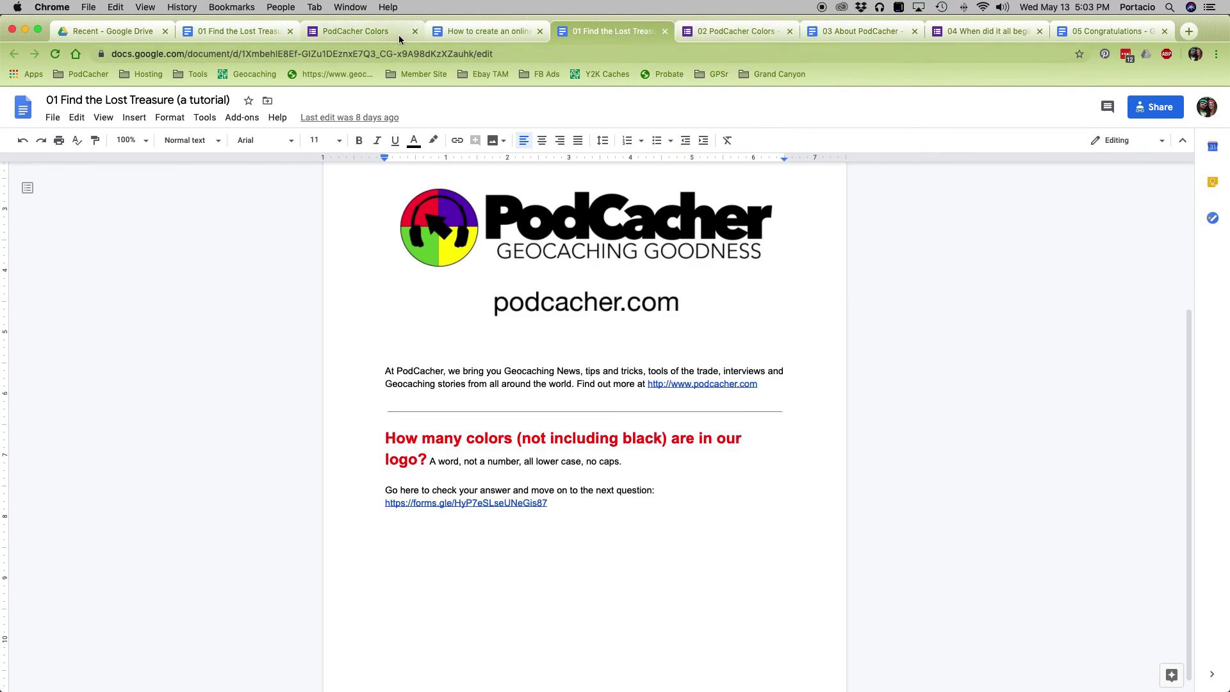
click(1116, 34)
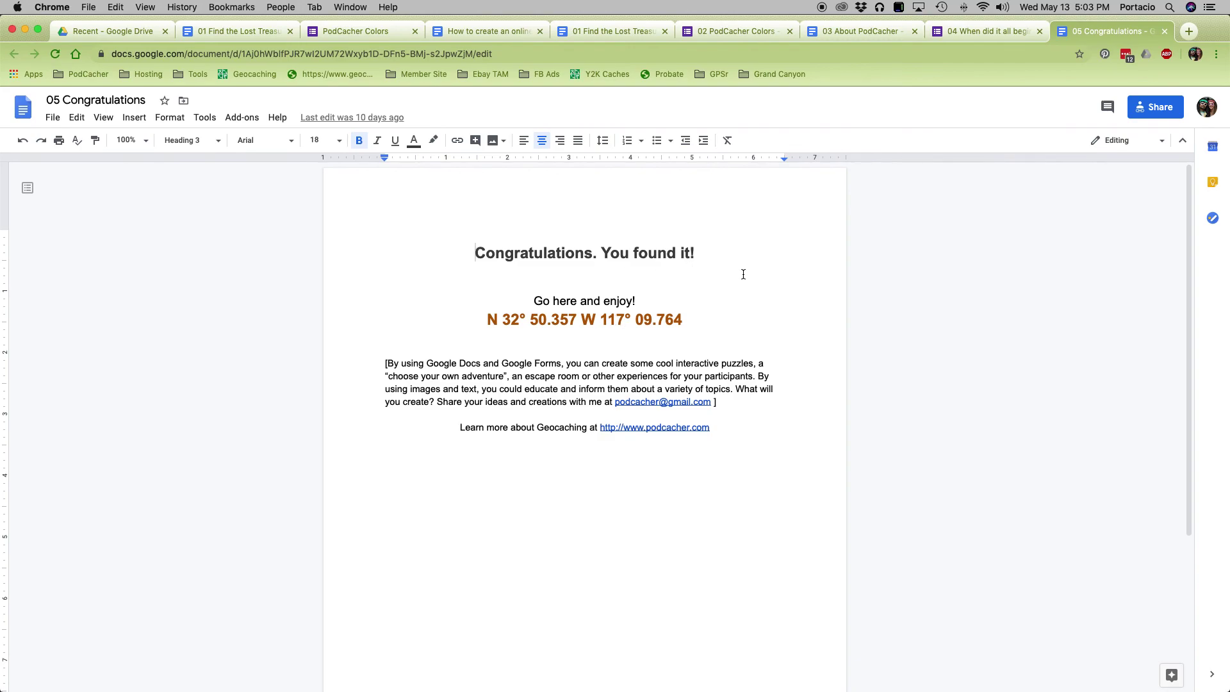
- Skim the "How to create an online interactive puzzle" guide from its overview through the skills sections to "Let's Build!" and back
click(506, 30)
scroll(577, 204, up, 20)
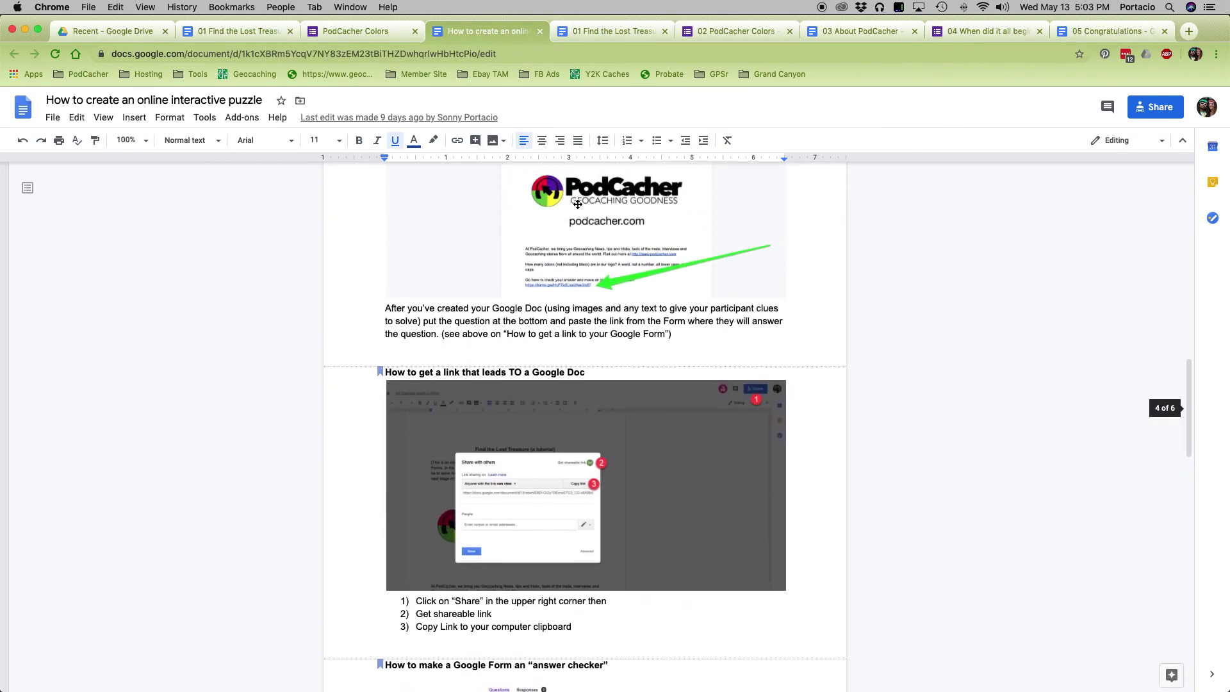
scroll(577, 204, up, 2)
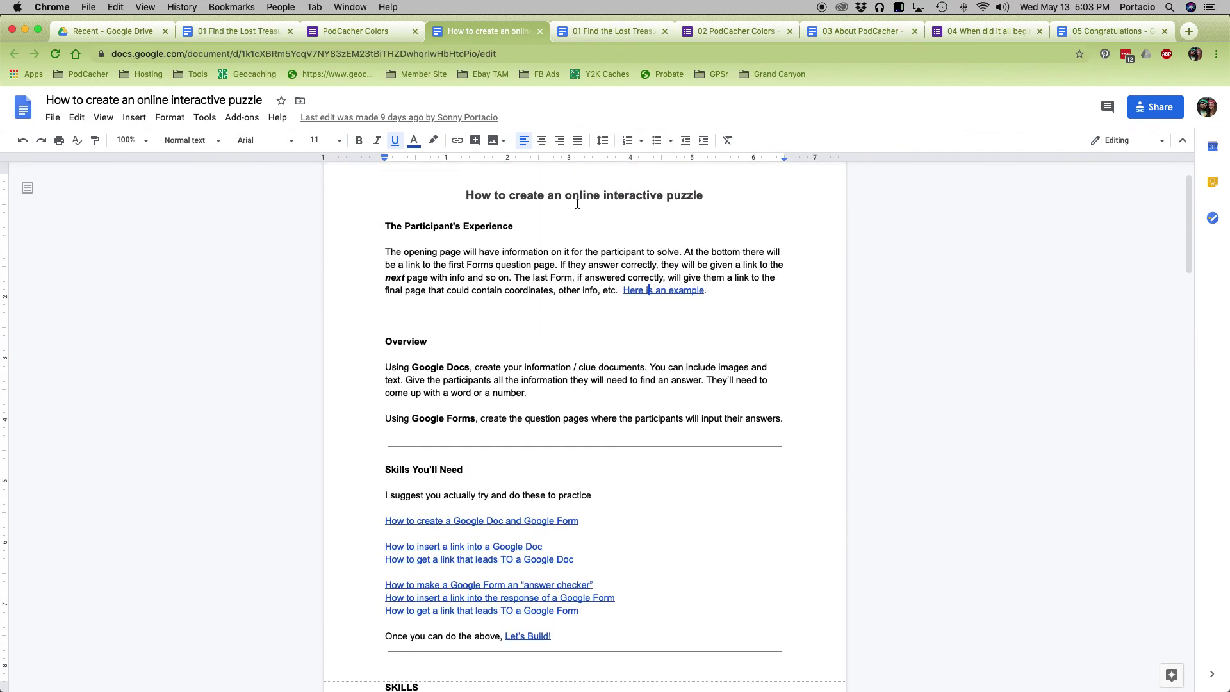
scroll(577, 204, down, 10)
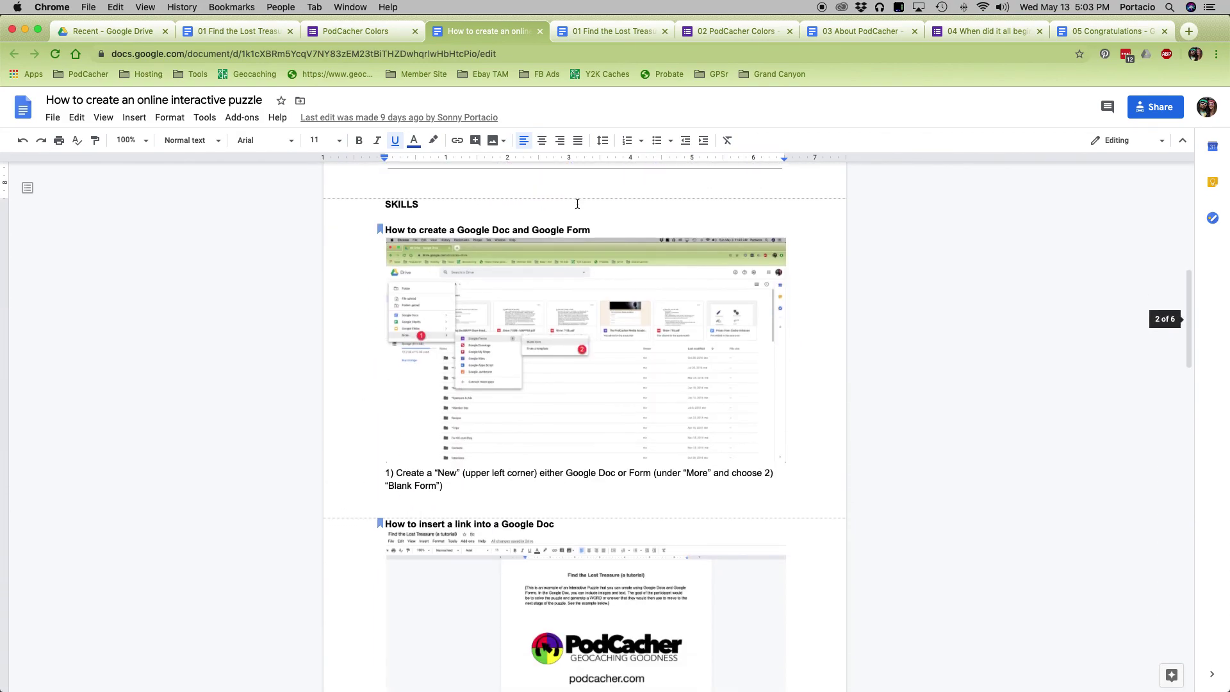
scroll(577, 204, down, 16)
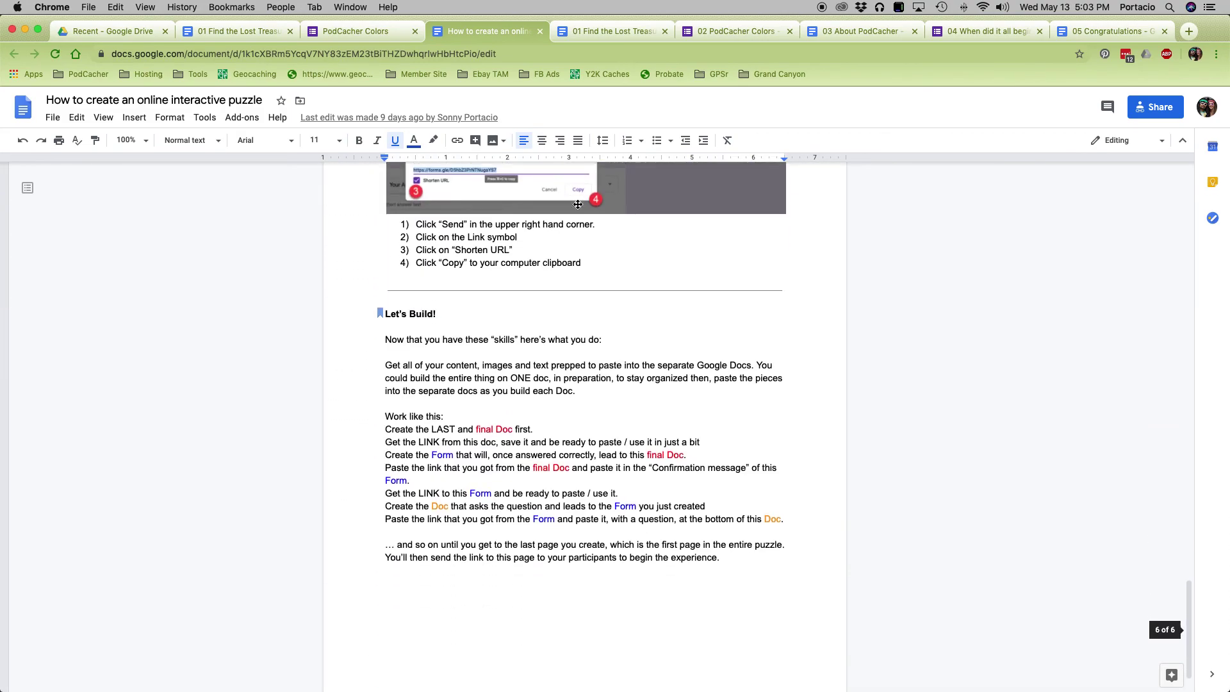
scroll(578, 204, down, 2)
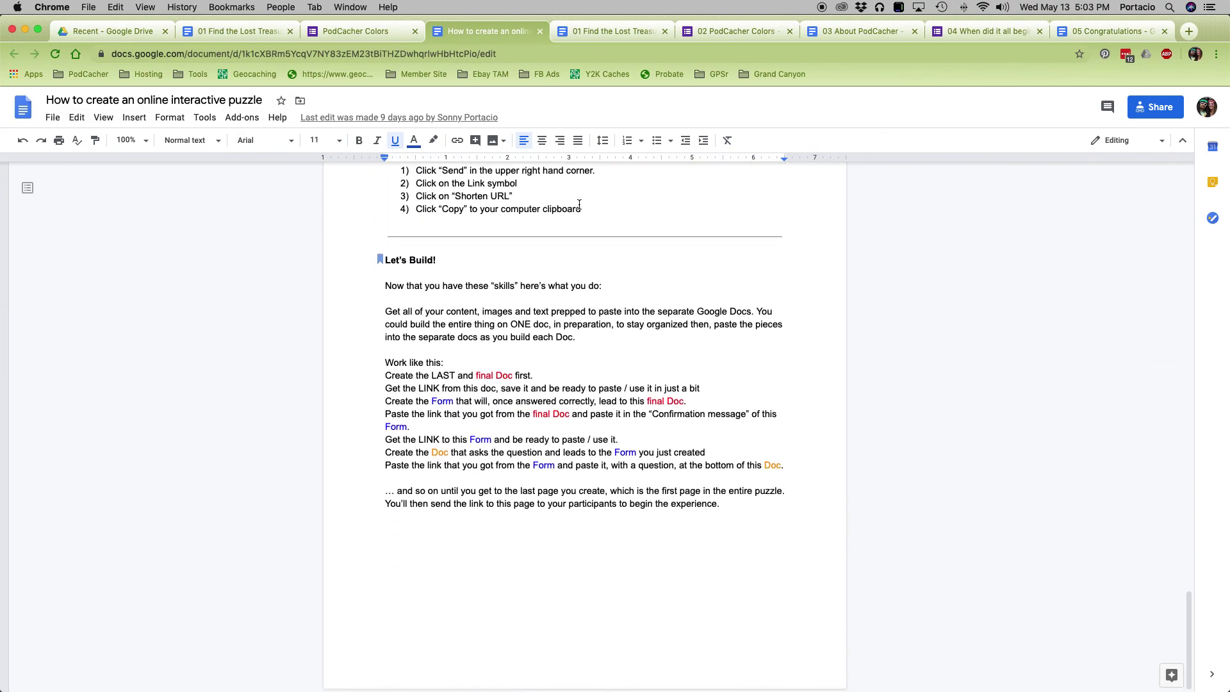
scroll(726, 221, up, 18)
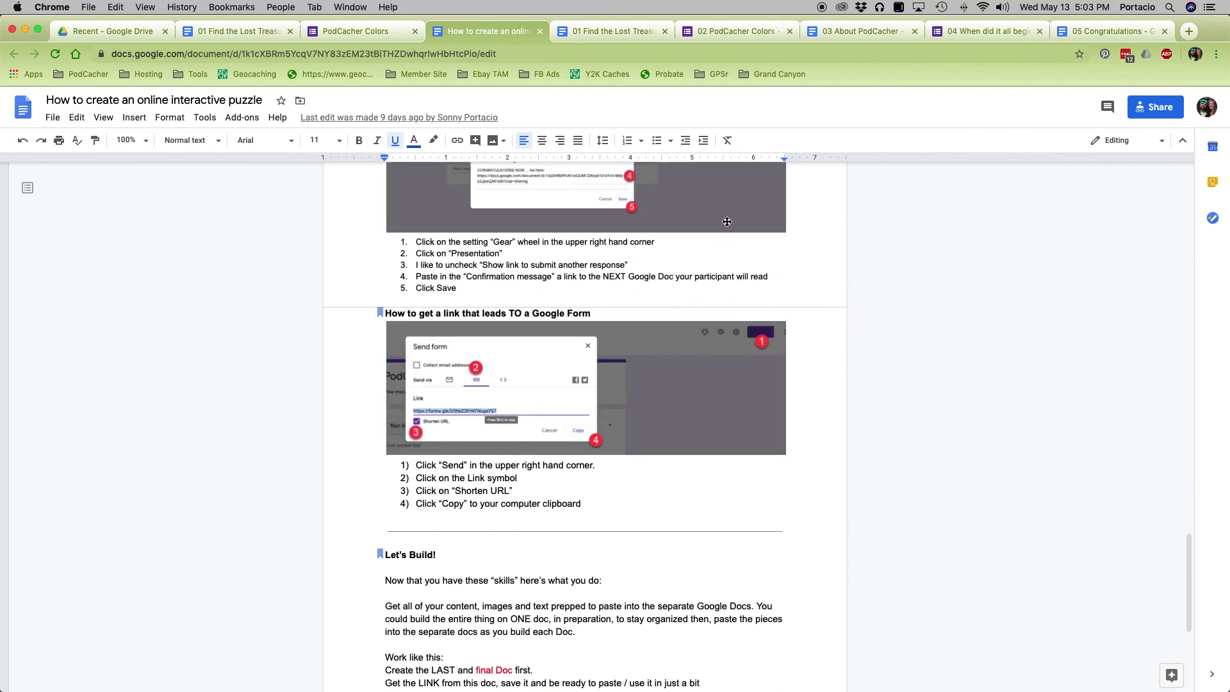
scroll(726, 221, up, 16)
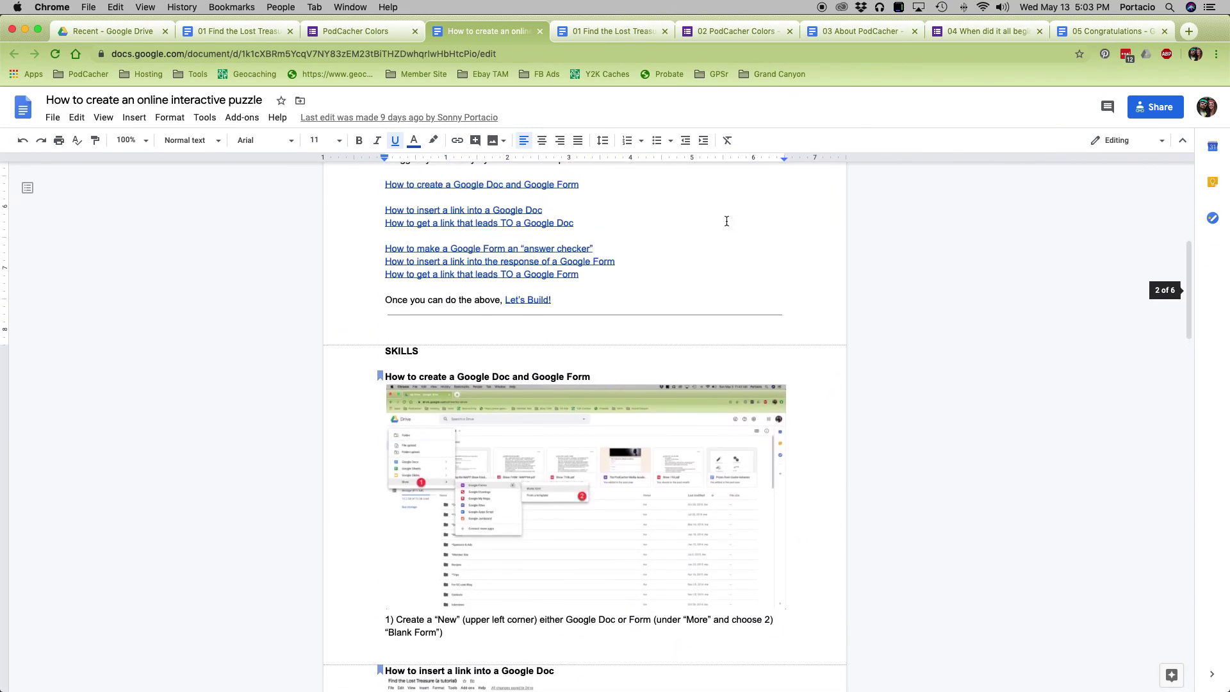